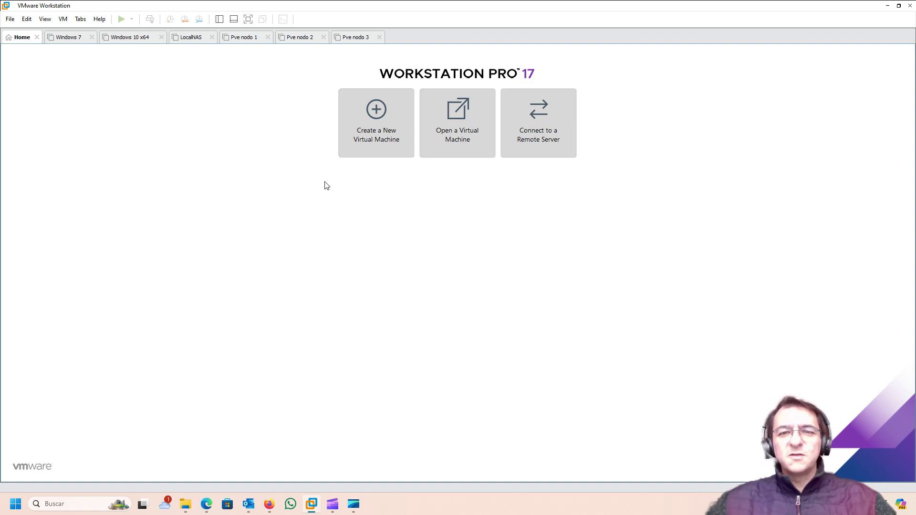
# Start a Custom new virtual machine with Workstation 17.5.x hardware compatibility.
pyautogui.click(374, 109)
pyautogui.click(374, 109)
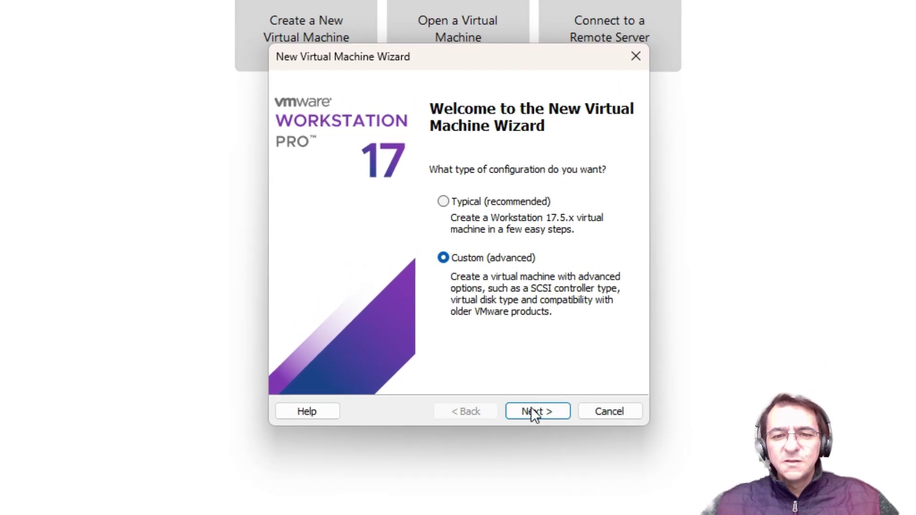
pyautogui.click(531, 413)
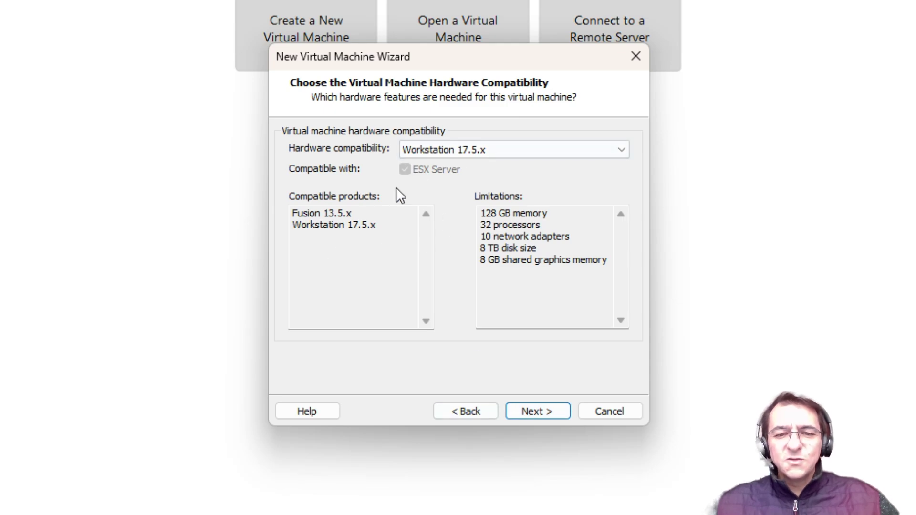
pyautogui.click(547, 413)
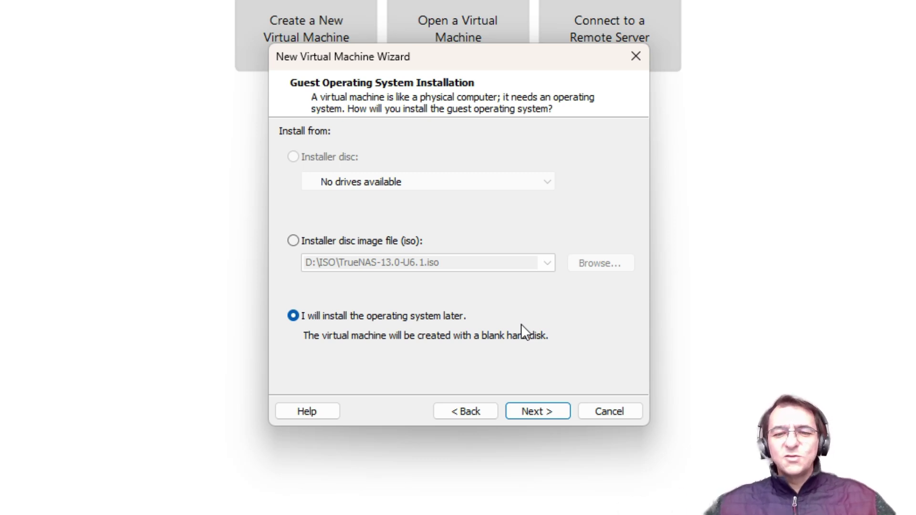
# Install the OS later and set the guest to Linux, Other Linux 6.x kernel 64-bit.
pyautogui.click(532, 412)
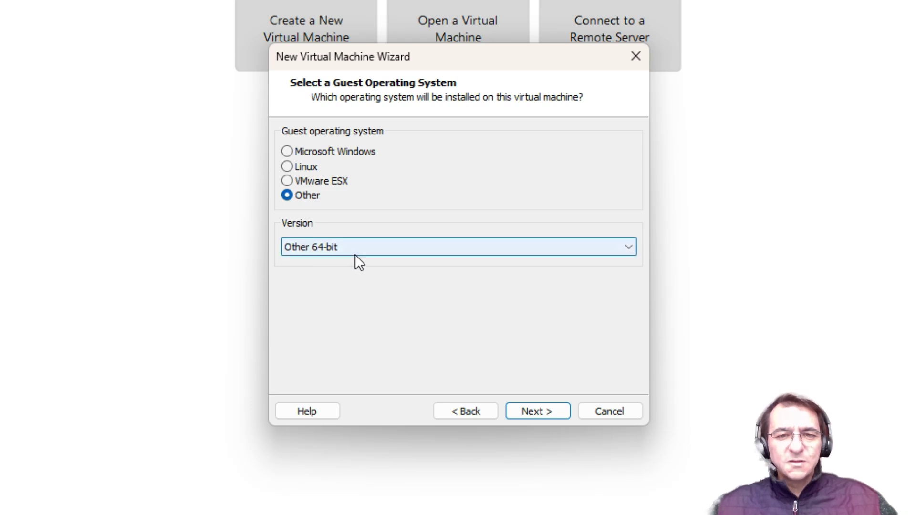
pyautogui.click(287, 167)
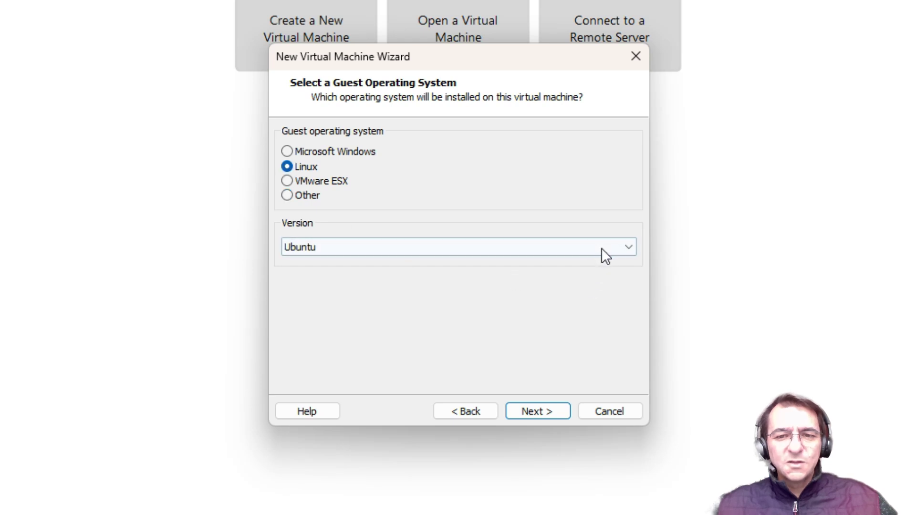
pyautogui.click(602, 248)
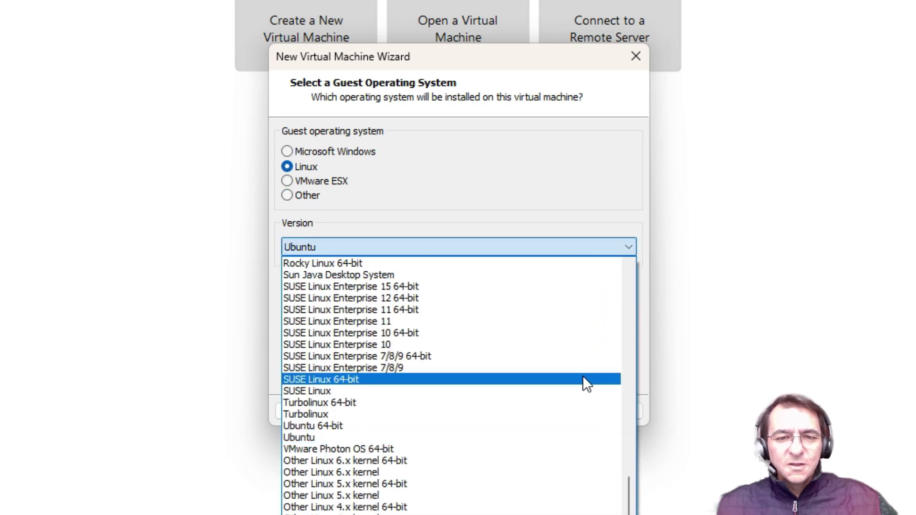
pyautogui.scroll(13, 583, 390)
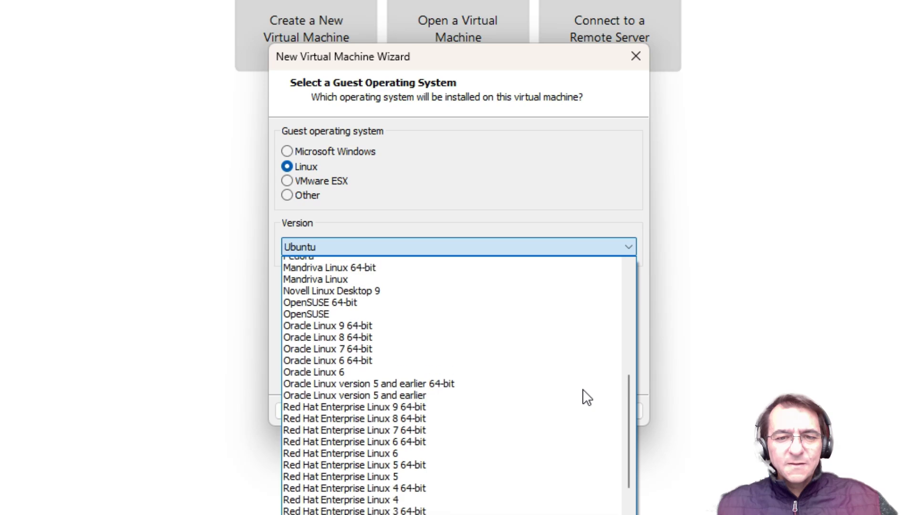
pyautogui.scroll(5, 587, 398)
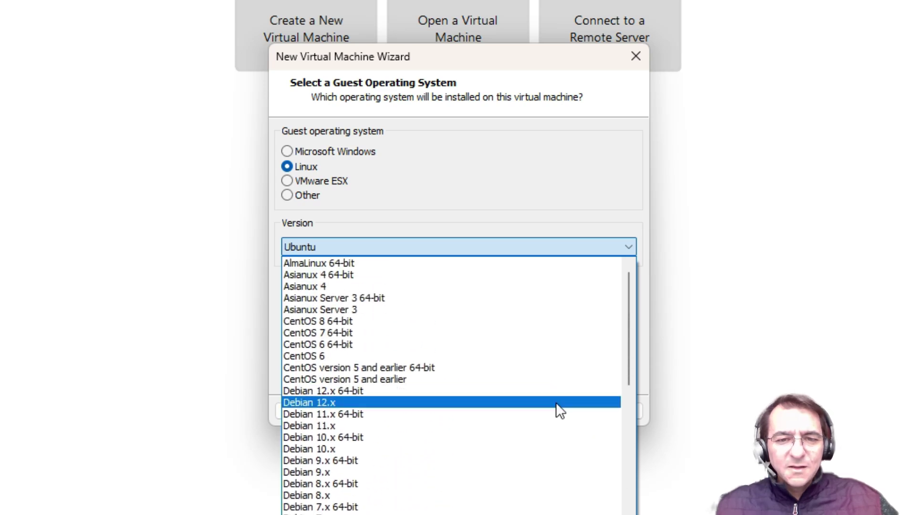
pyautogui.moveTo(630, 305); pyautogui.dragTo(629, 512)
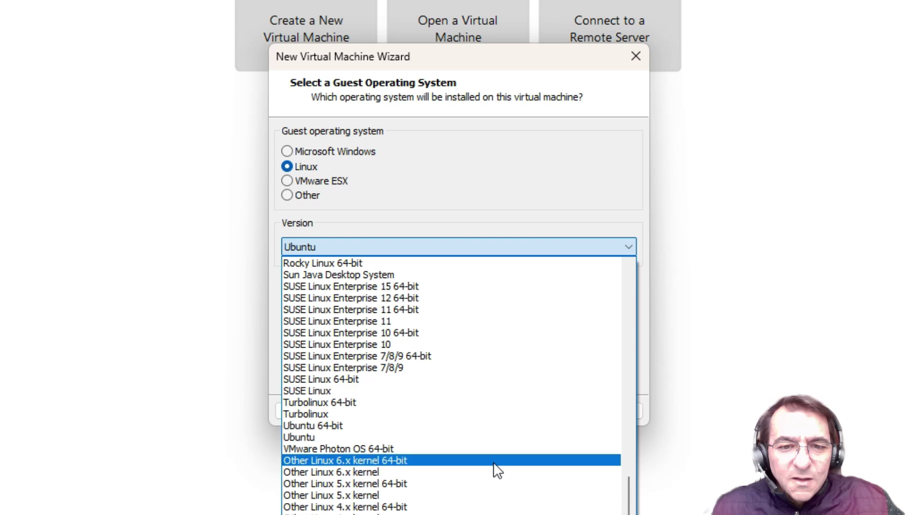
pyautogui.click(425, 461)
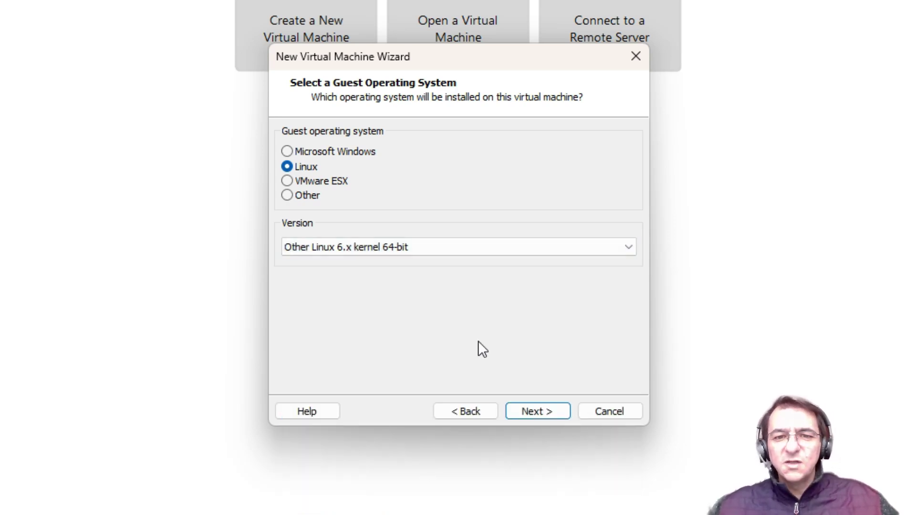
pyautogui.click(549, 417)
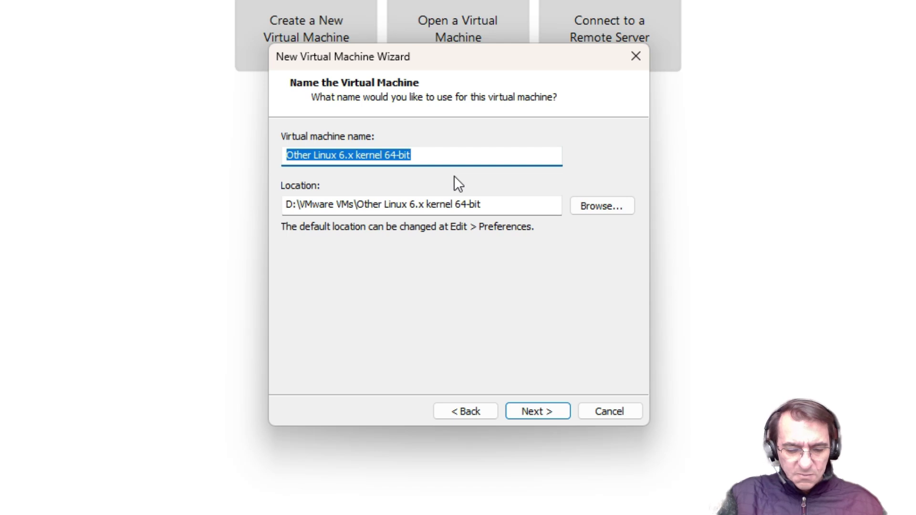
# Name the virtual machine PBS and continue to processor settings.
pyautogui.write('PBS')
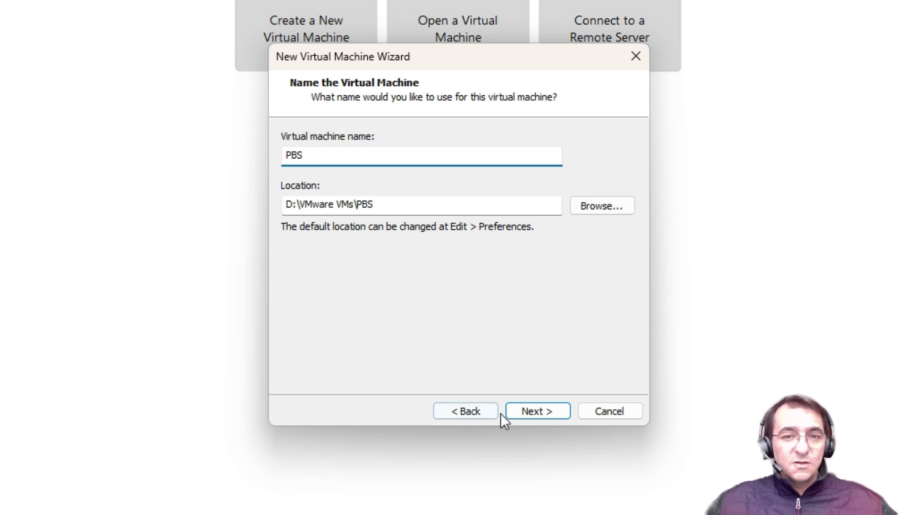
pyautogui.click(525, 409)
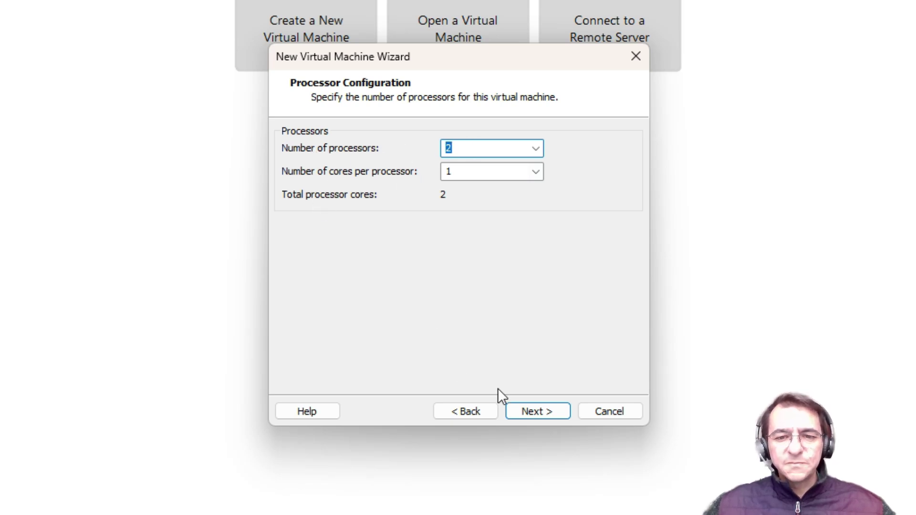
# Keep 2 processors, set memory to 2048 MB, and keep NAT networking and the LSI Logic controller.
pyautogui.click(543, 418)
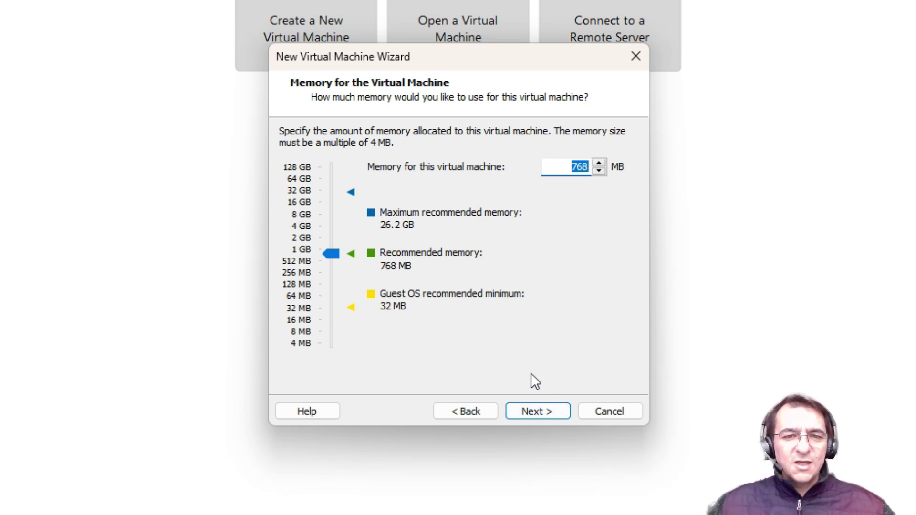
pyautogui.click(302, 242)
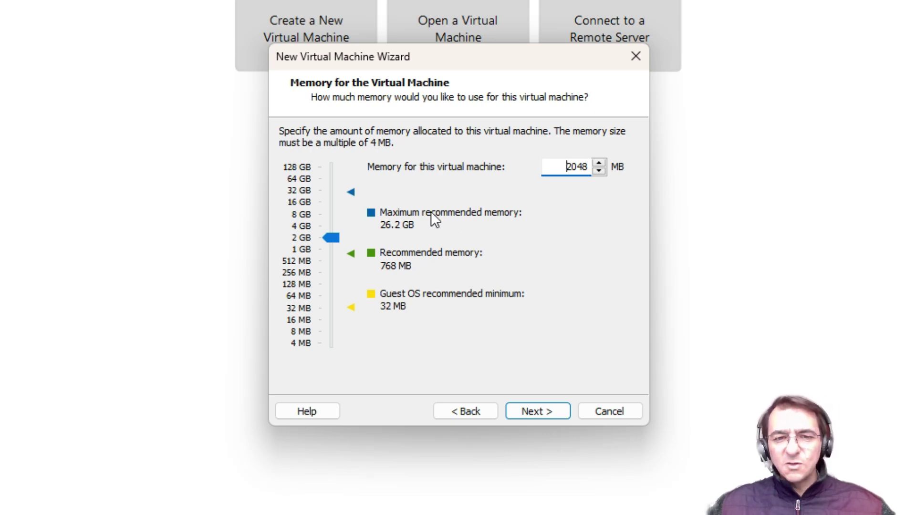
pyautogui.click(532, 409)
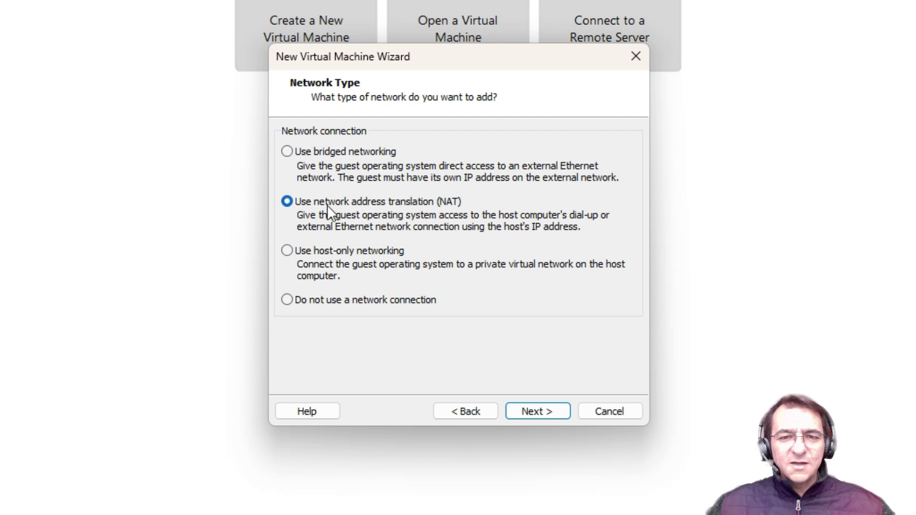
pyautogui.click(533, 413)
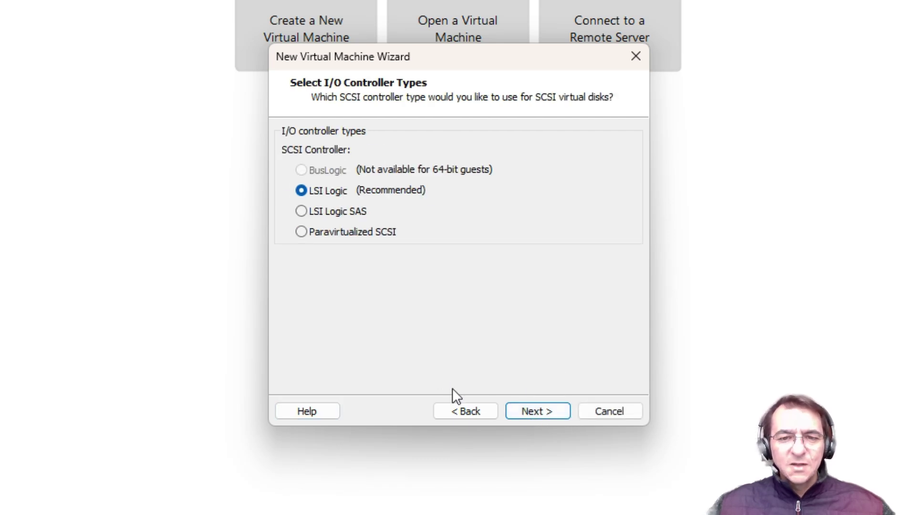
pyautogui.click(541, 413)
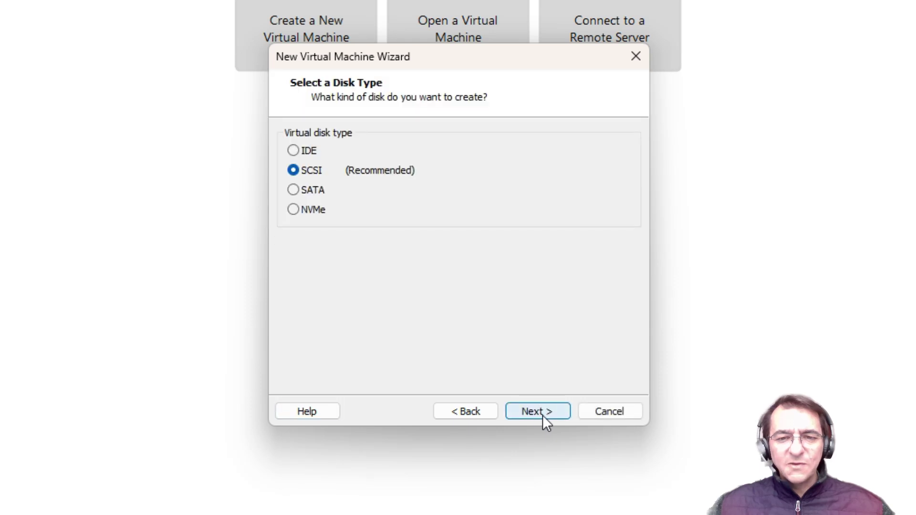
pyautogui.click(543, 415)
# Keep the SCSI disk type, set a 32 GB disk, and keep PBS.vmdk as its file.
pyautogui.click(543, 415)
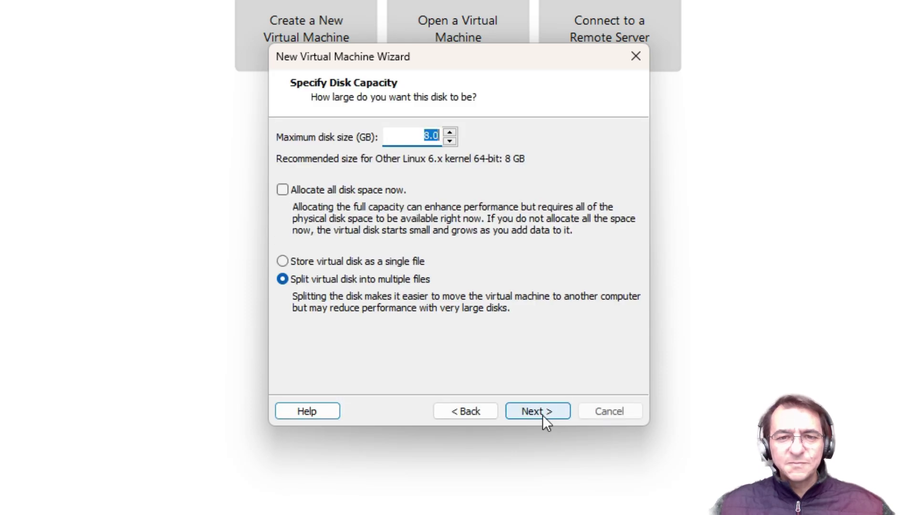
pyautogui.write('32')
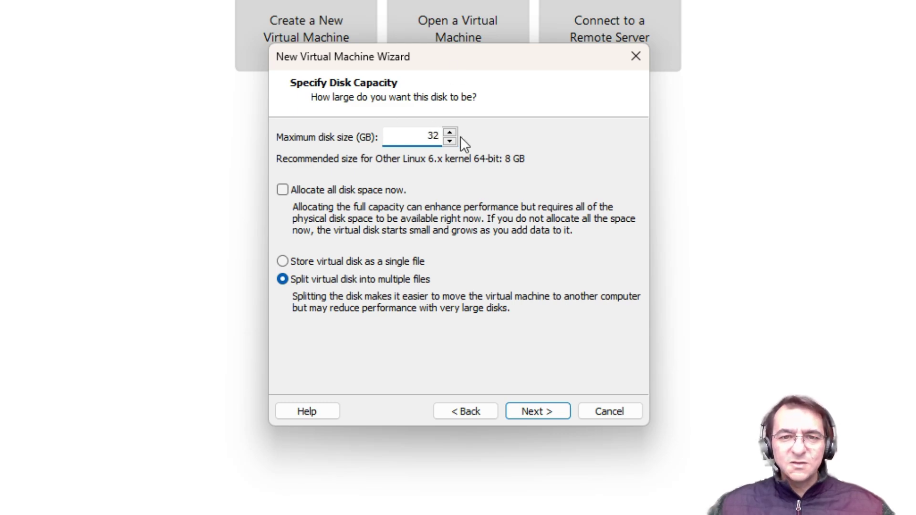
pyautogui.click(547, 416)
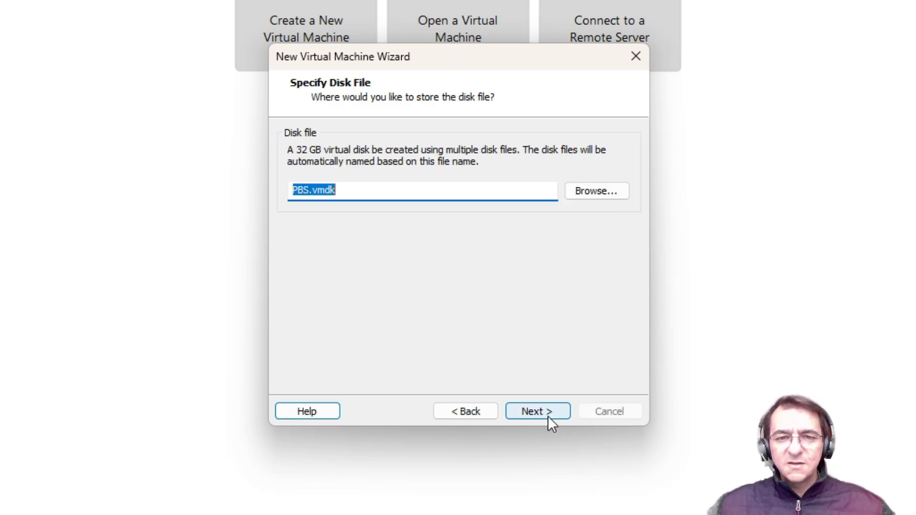
pyautogui.click(547, 416)
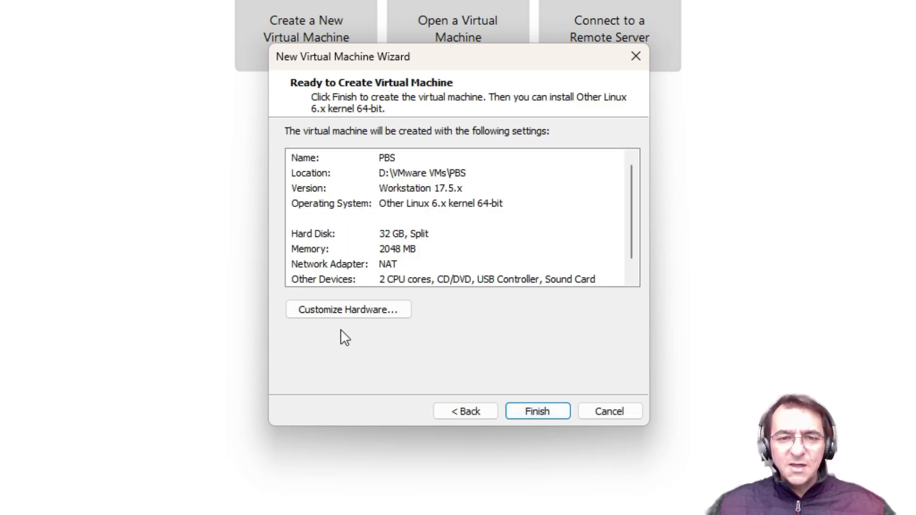
# In Customize Hardware, point the CD/DVD drive at the proxmox-backup-server_3.2-1.iso image.
pyautogui.click(363, 309)
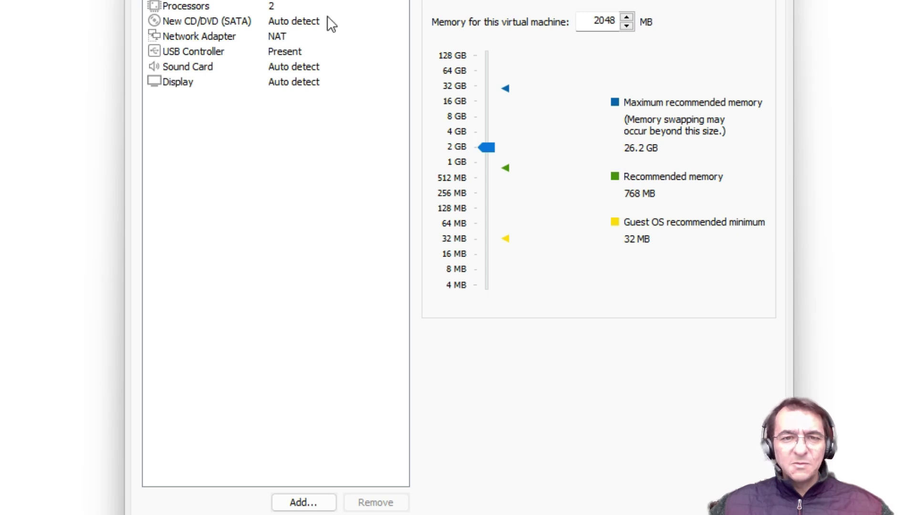
pyautogui.click(191, 23)
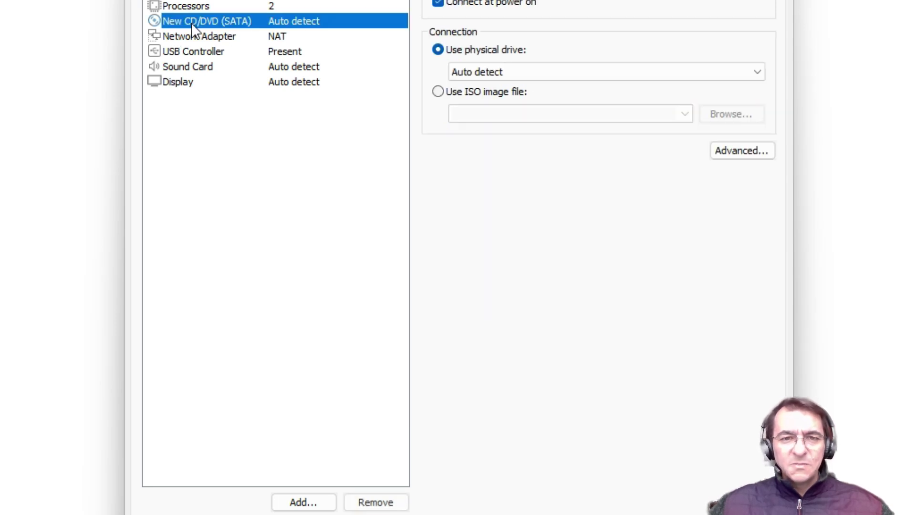
pyautogui.click(438, 92)
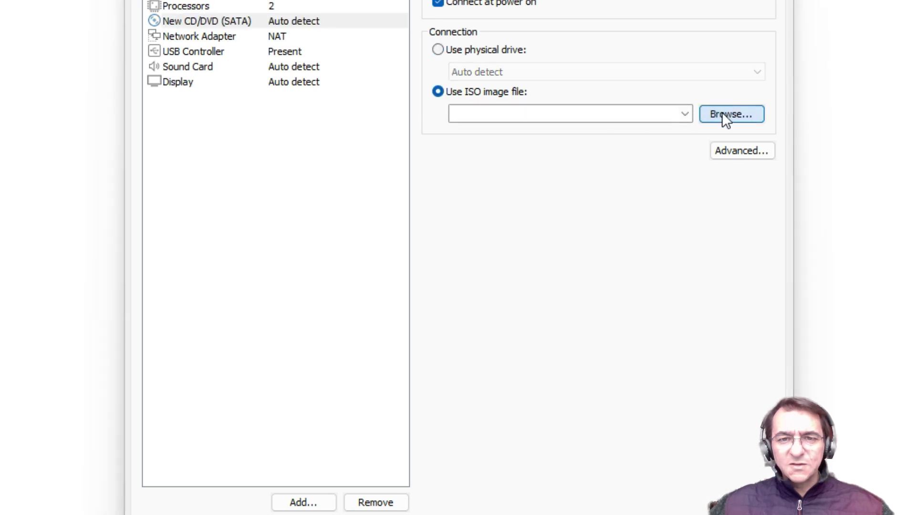
pyautogui.click(722, 114)
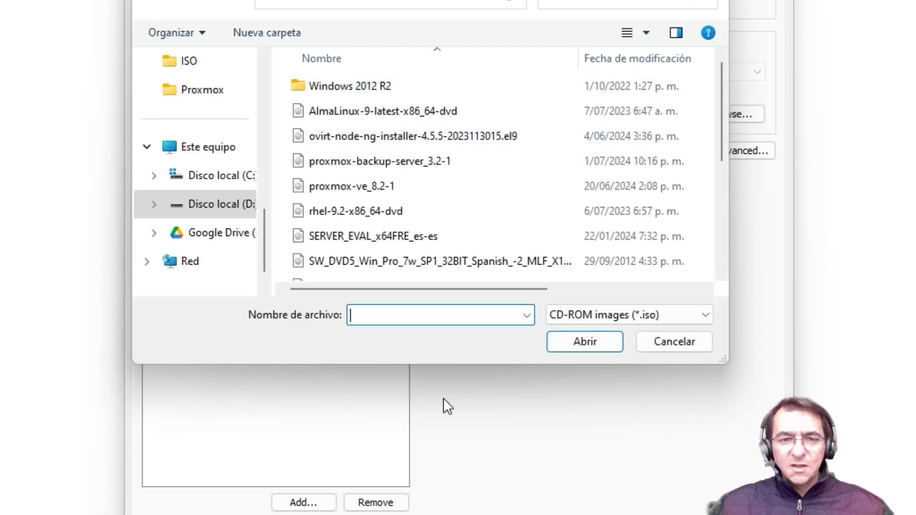
pyautogui.scroll(-1, 563, 236)
pyautogui.scroll(-2, 561, 222)
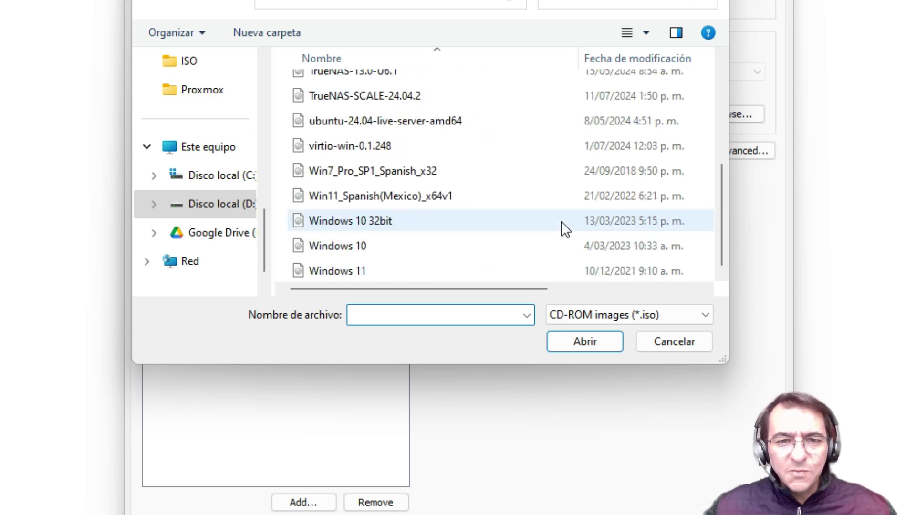
pyautogui.scroll(2, 559, 215)
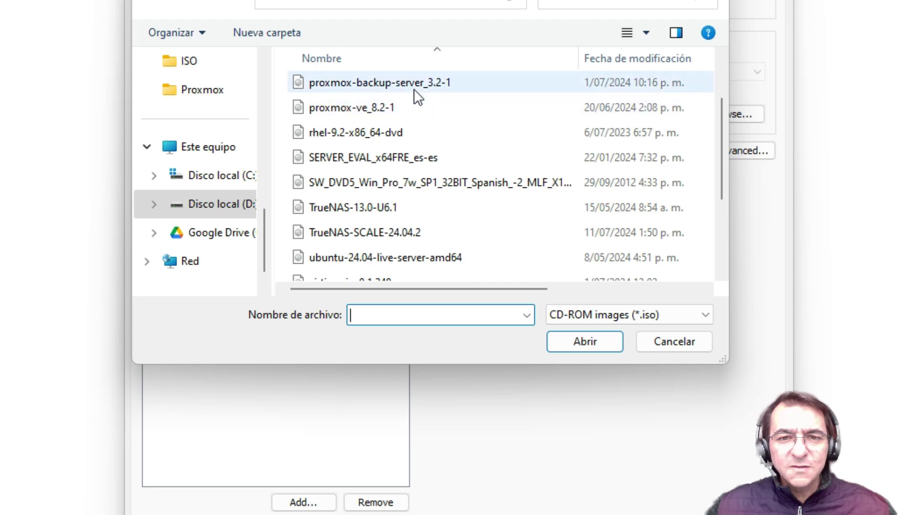
pyautogui.click(414, 89)
pyautogui.click(593, 340)
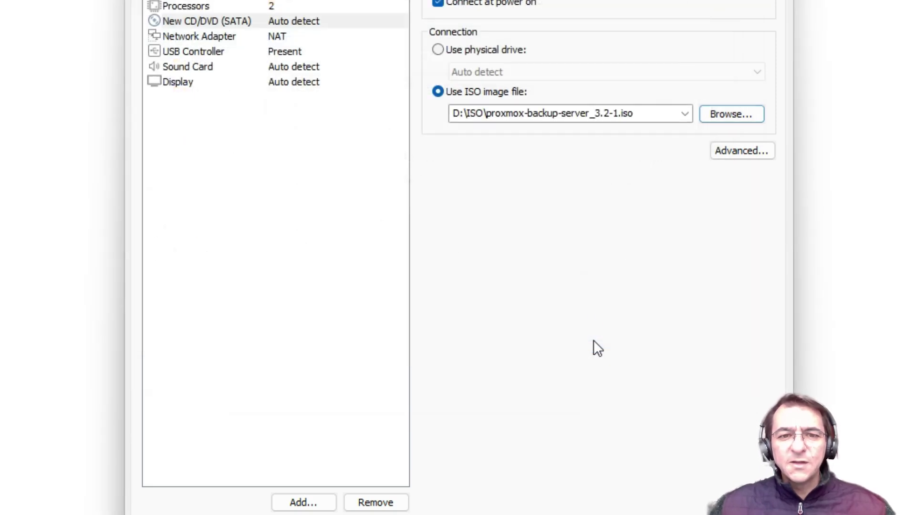
# Remove the Sound Card, add a second Network Adapter (NAT), and finish creating the VM.
pyautogui.click(178, 67)
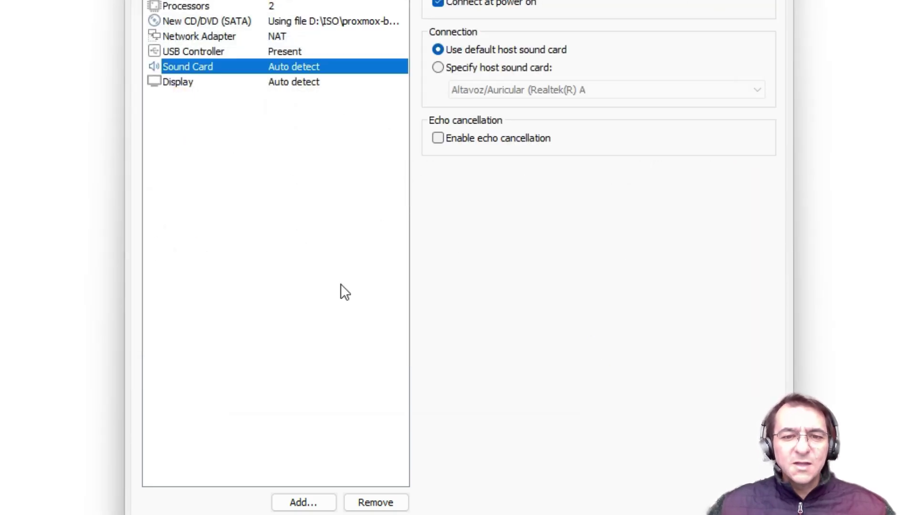
pyautogui.click(383, 503)
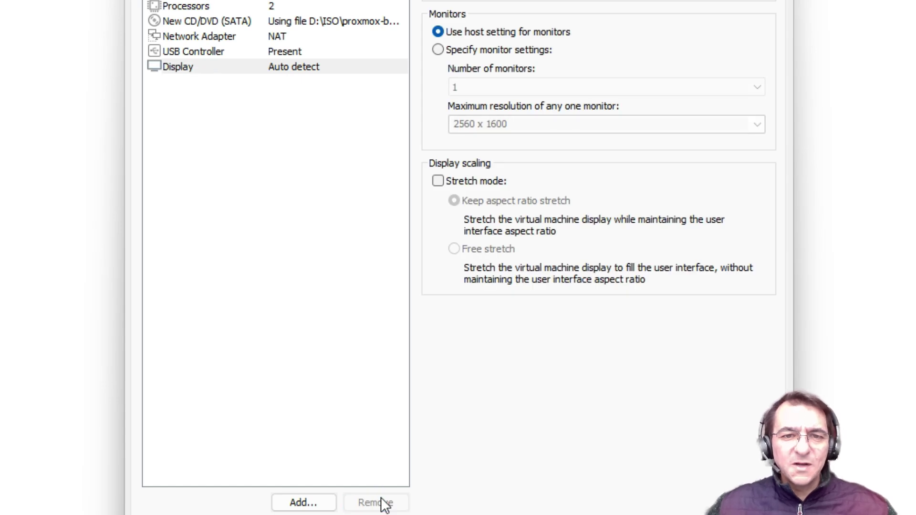
pyautogui.click(294, 506)
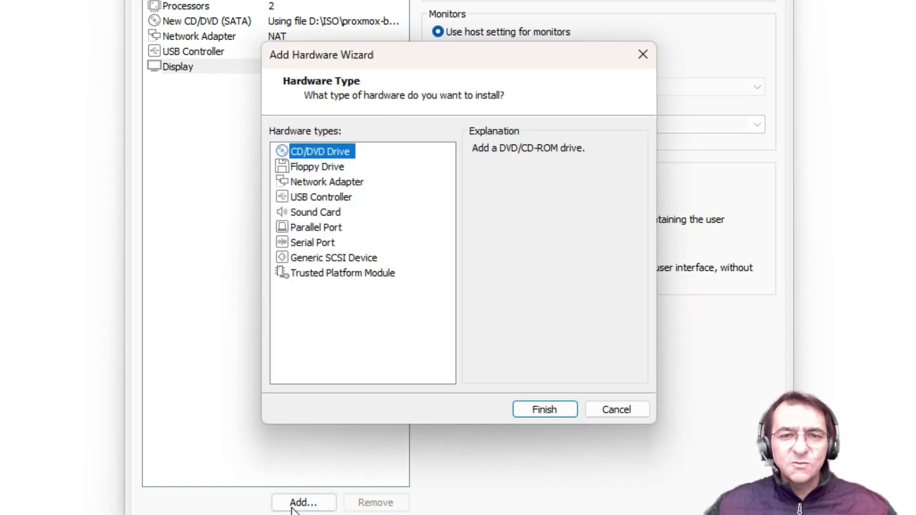
pyautogui.click(305, 181)
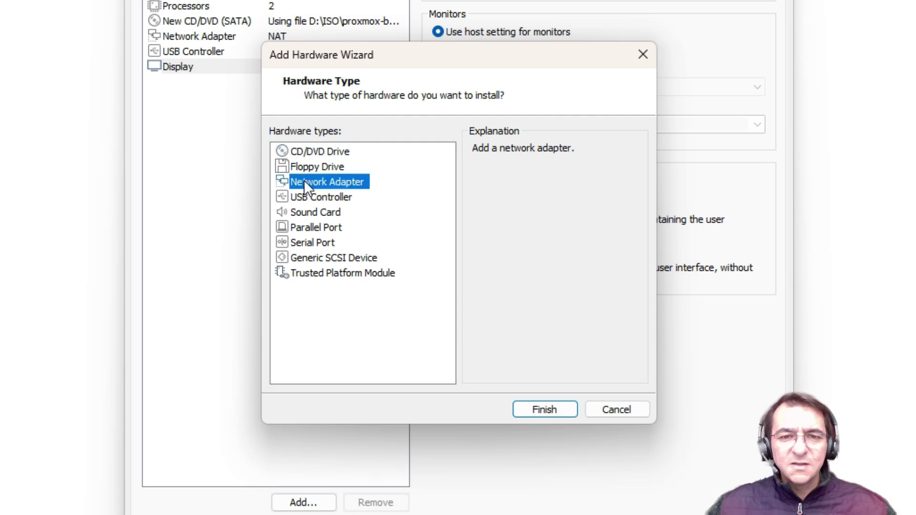
pyautogui.click(543, 410)
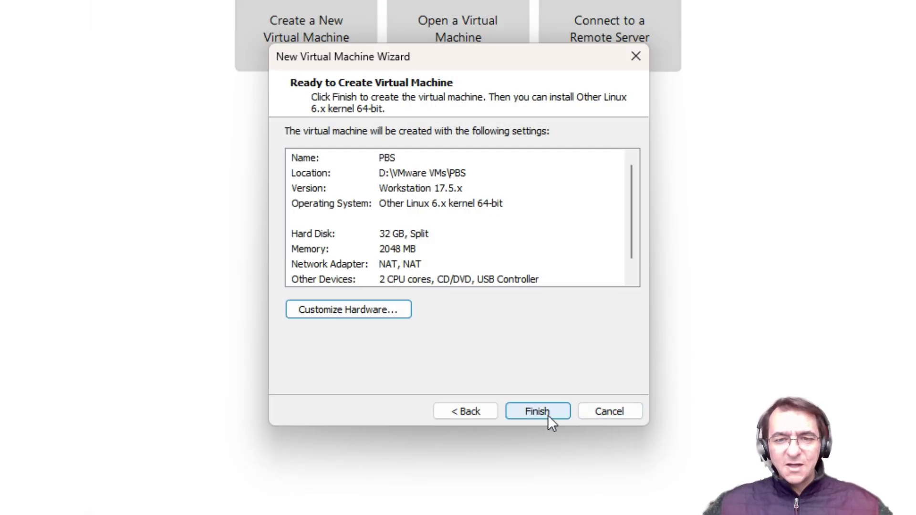
pyautogui.click(549, 415)
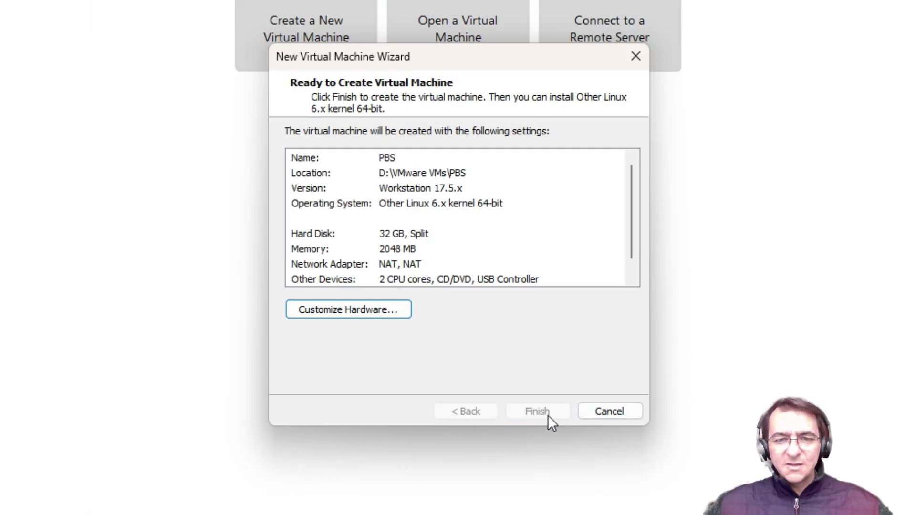
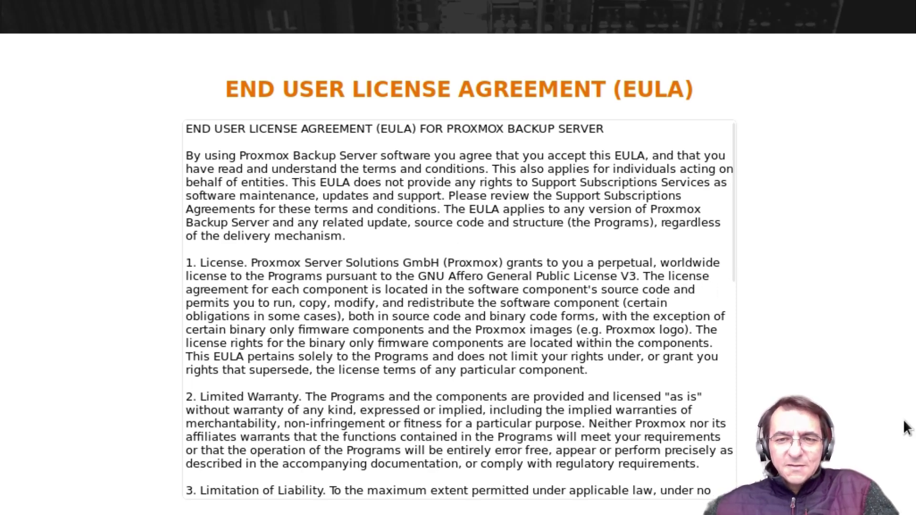
# Accept the licence, keep the proposed disk, and choose country Colombia with a Spanish keyboard.
pyautogui.click(882, 513)
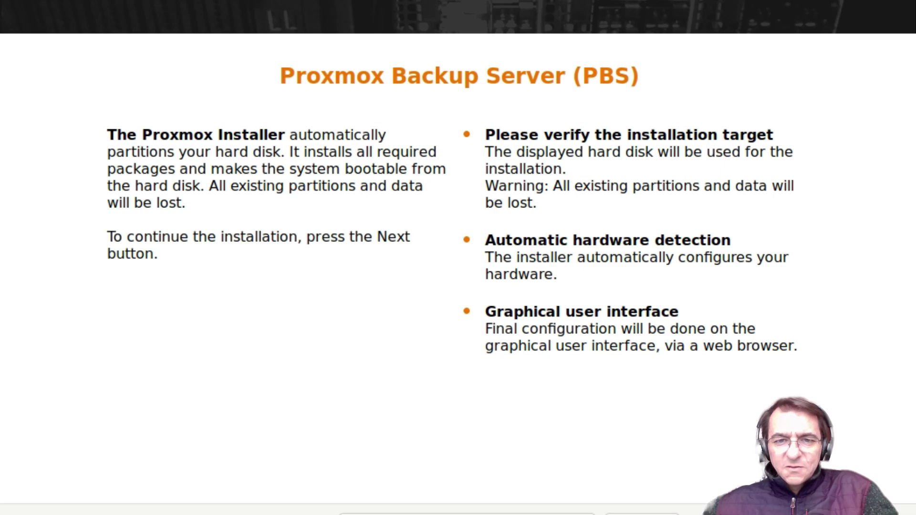
pyautogui.click(913, 512)
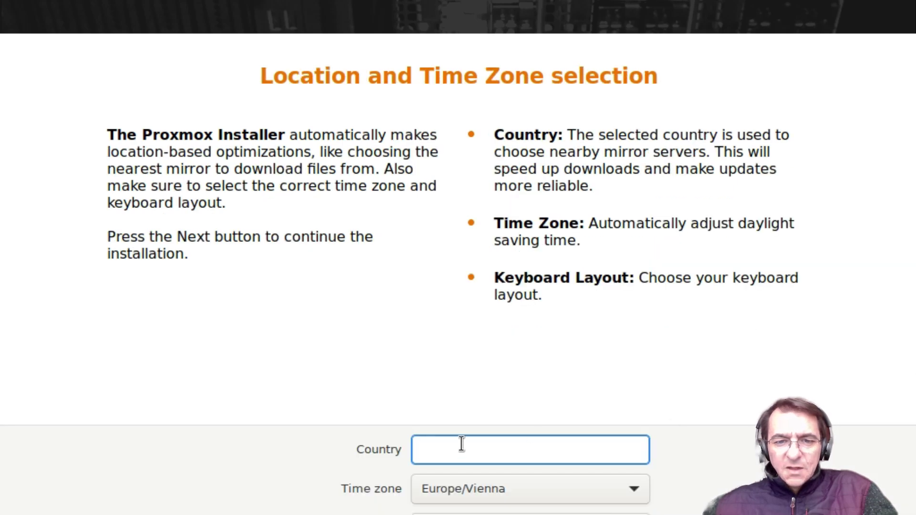
pyautogui.write('colo')
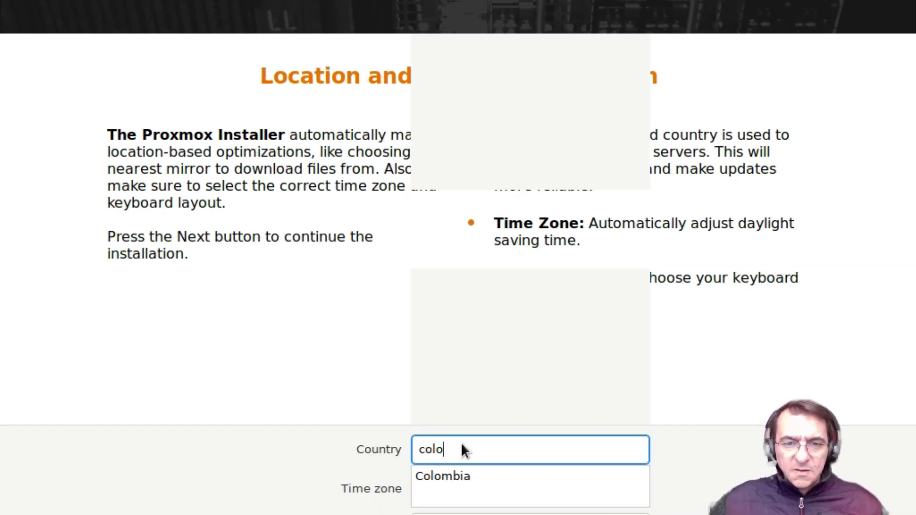
pyautogui.click(437, 479)
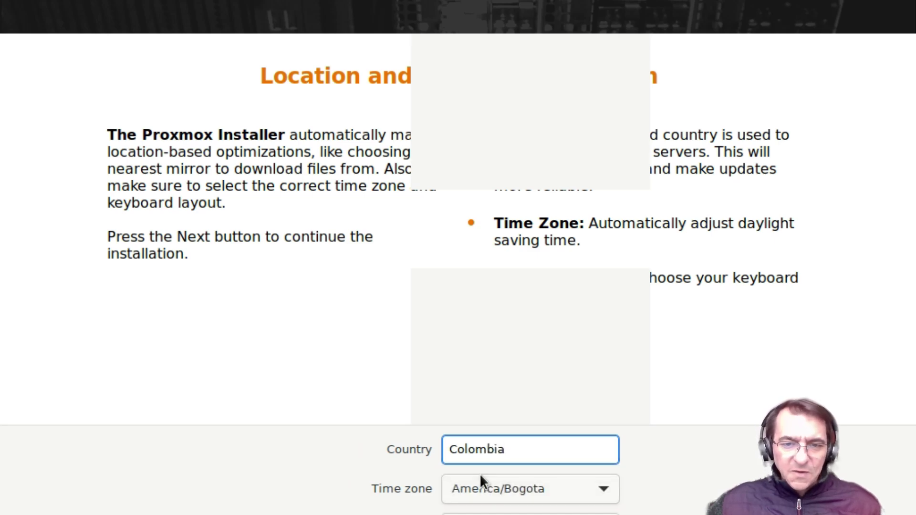
pyautogui.click(486, 514)
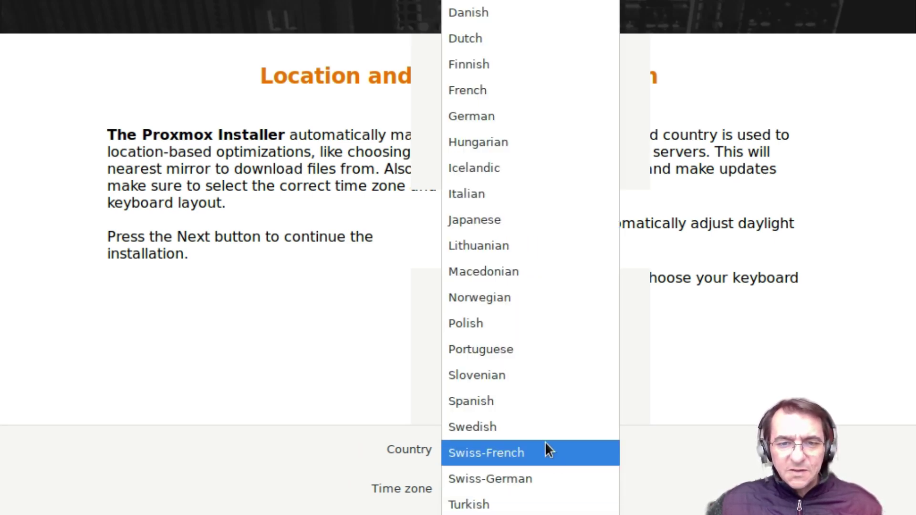
pyautogui.click(537, 402)
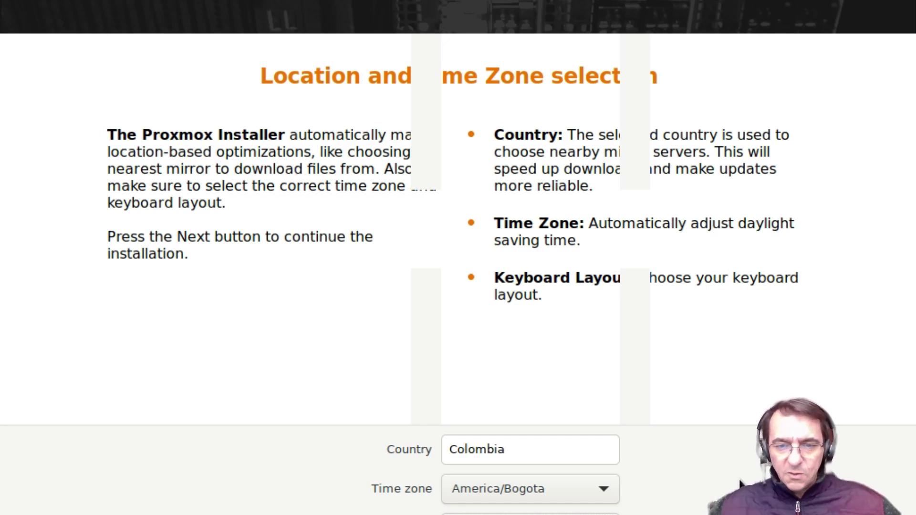
pyautogui.click(880, 514)
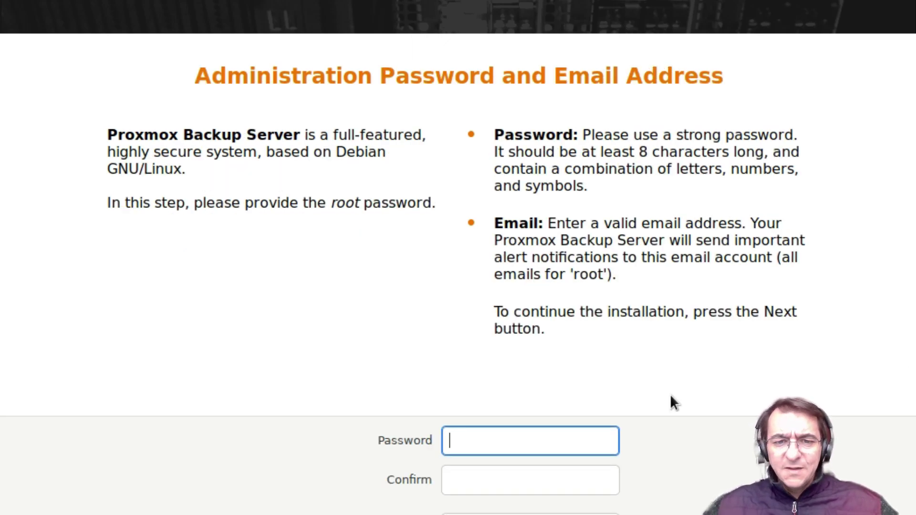
# Enter and confirm the root password, then continue past the email field.
pyautogui.write('**********')
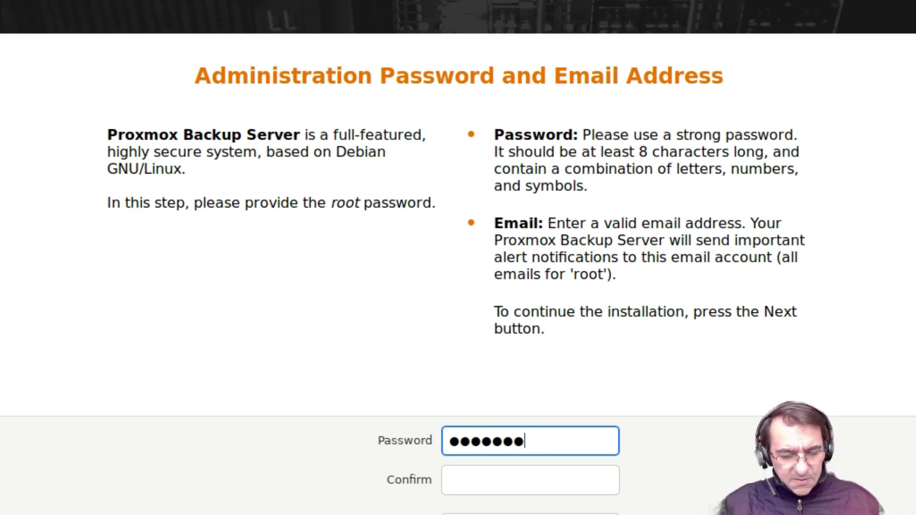
pyautogui.click(503, 484)
pyautogui.write('*********')
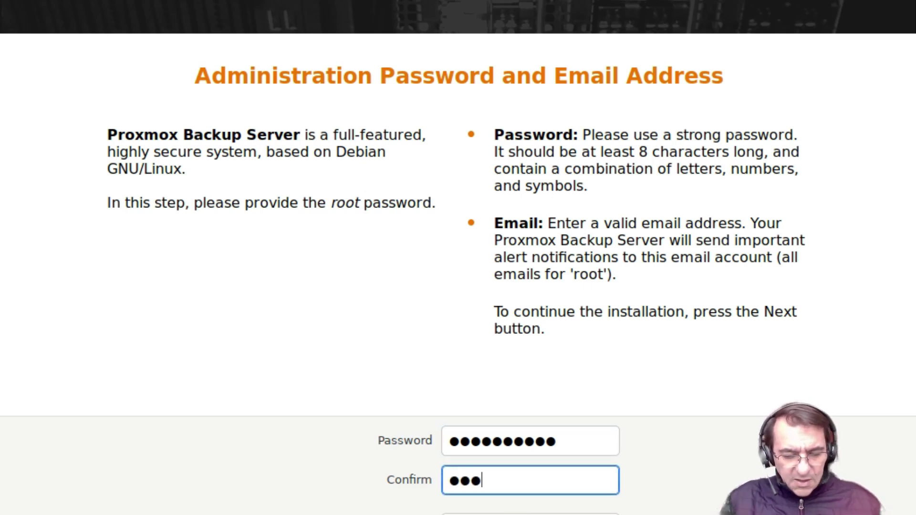
pyautogui.write('*')
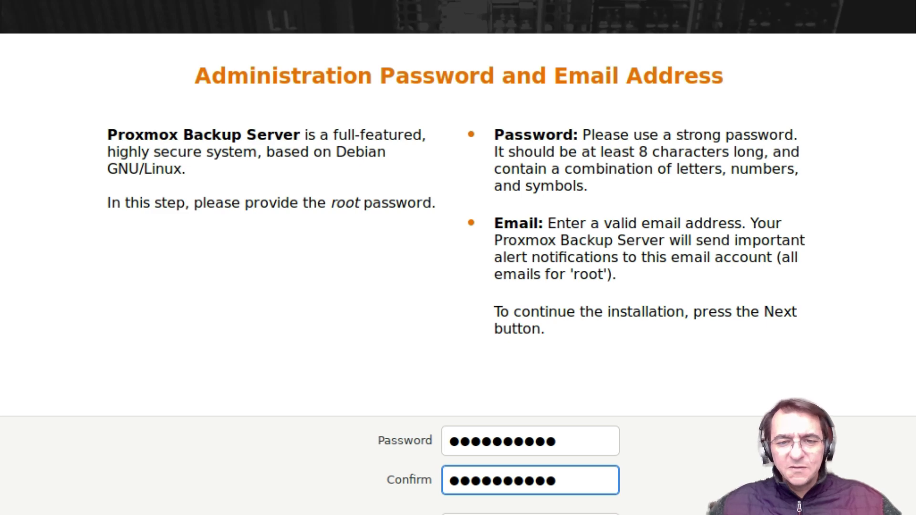
pyautogui.press('Tab')
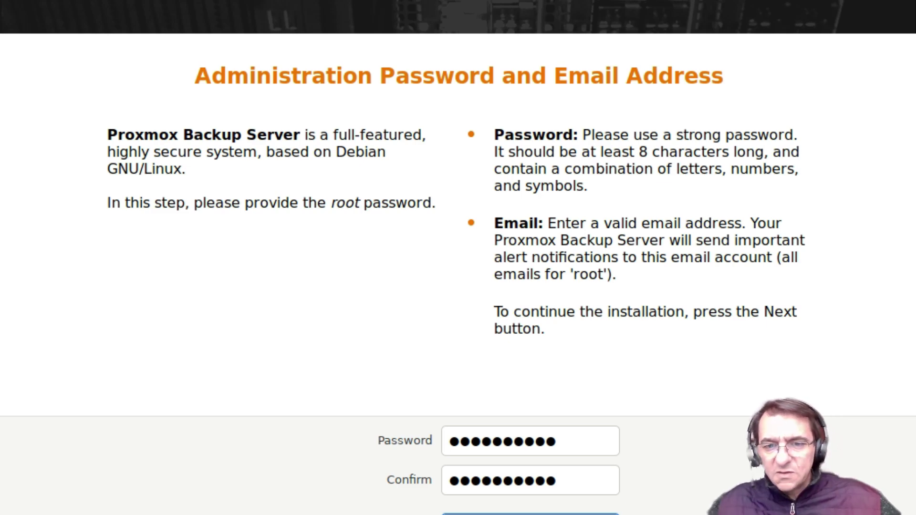
pyautogui.press('Return')
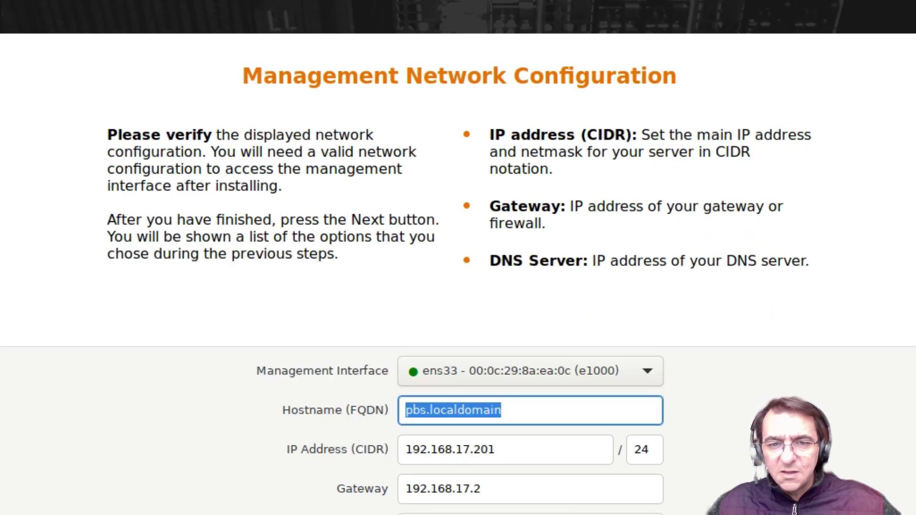
# Change the hostname to pbs.testlab.local and the IP address to 192.168.17.90.
pyautogui.click(547, 406)
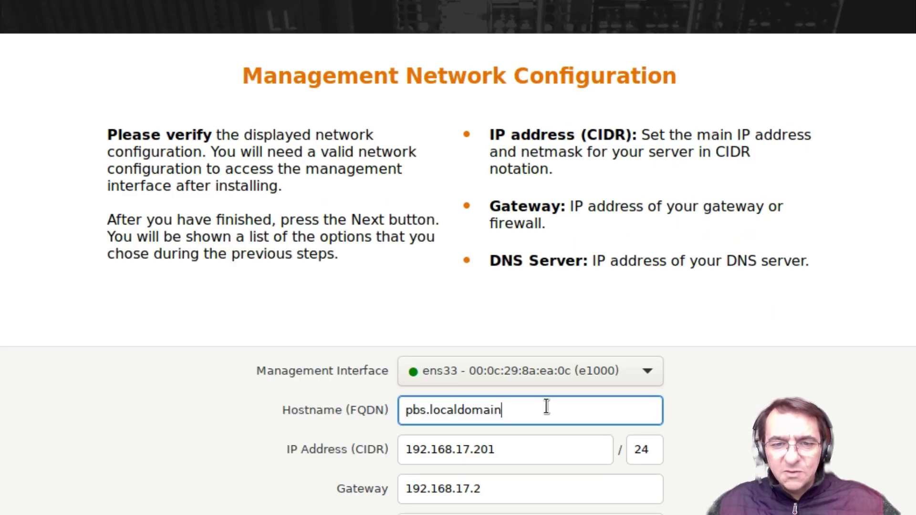
pyautogui.press('BackSpace')
pyautogui.press('BackSpace')
pyautogui.press('BackSpace')
pyautogui.press('BackSpace')
pyautogui.press('BackSpace')
pyautogui.press('BackSpace')
pyautogui.press('BackSpace')
pyautogui.press('BackSpace')
pyautogui.press('BackSpace')
pyautogui.press('BackSpace')
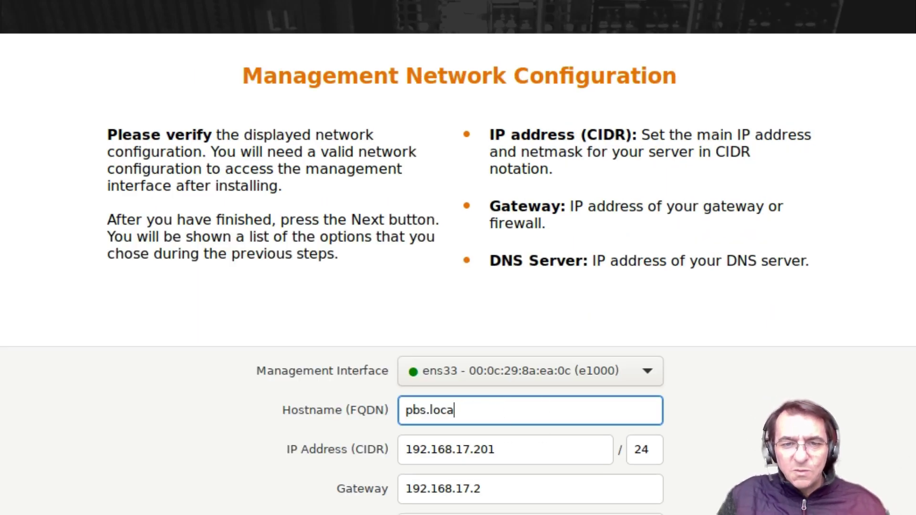
pyautogui.press('BackSpace')
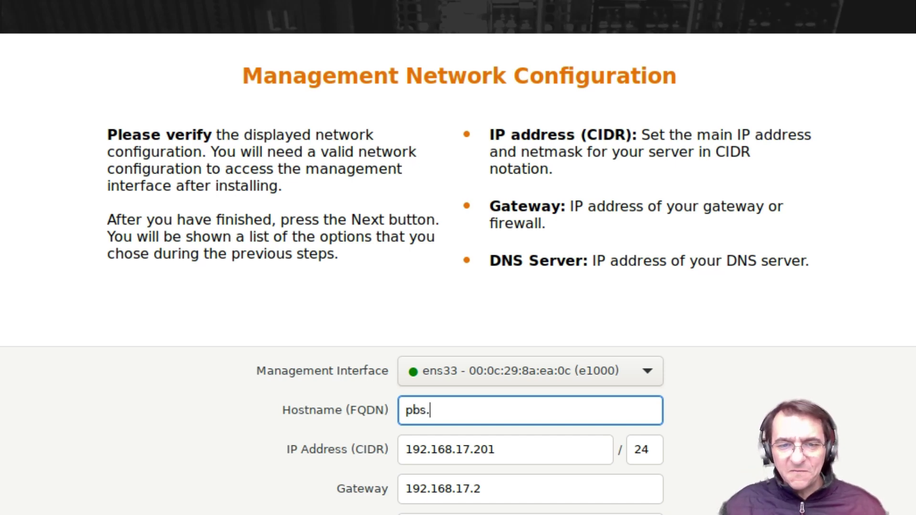
pyautogui.write('test')
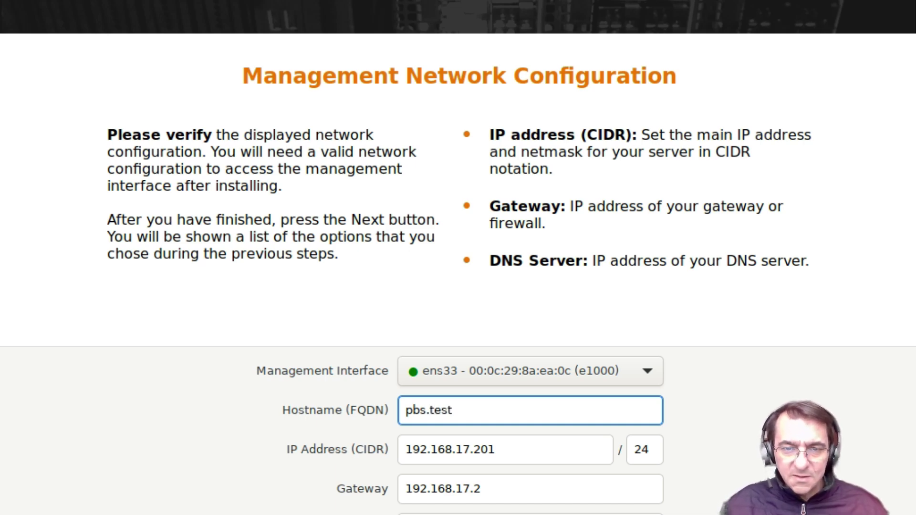
pyautogui.write('lab.local')
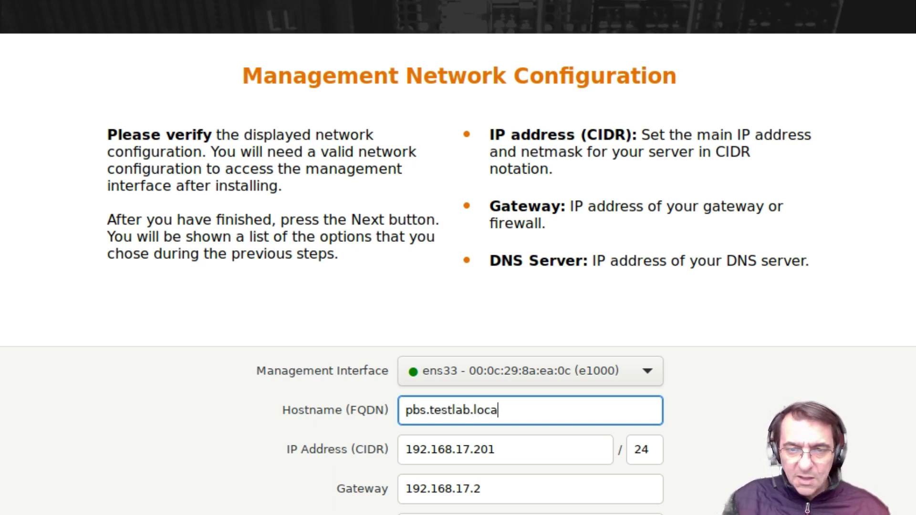
pyautogui.click(538, 451)
pyautogui.press('BackSpace')
pyautogui.press('BackSpace')
pyautogui.press('BackSpace')
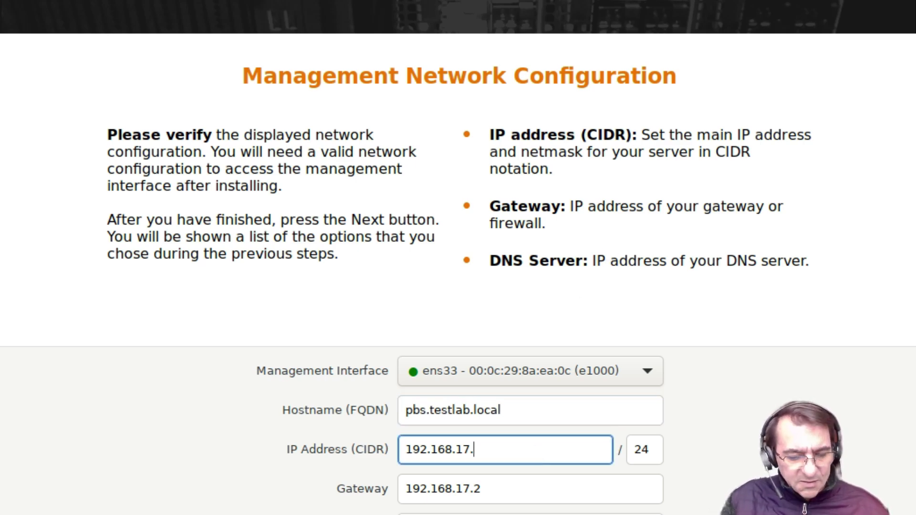
pyautogui.write('90')
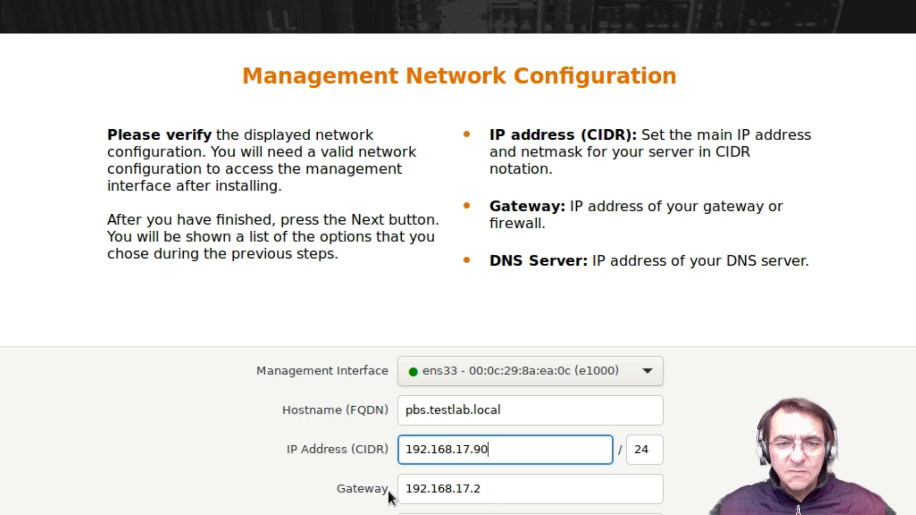
# Keep gateway 192.168.17.2 and management interface ens33, and continue to the summary.
pyautogui.click(503, 488)
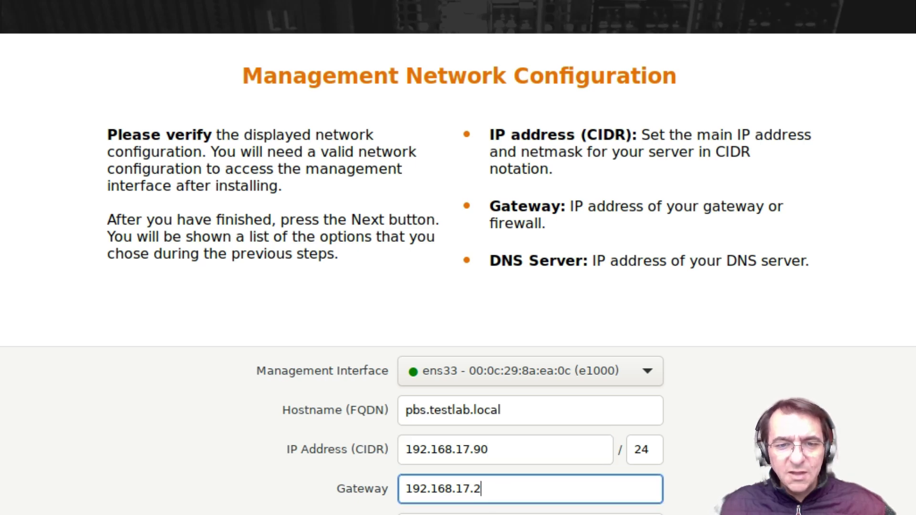
pyautogui.click(654, 371)
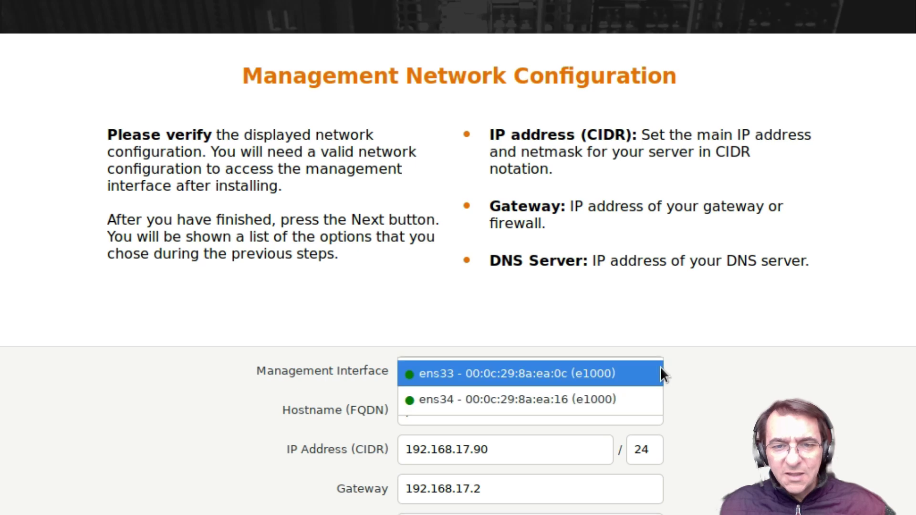
pyautogui.click(487, 375)
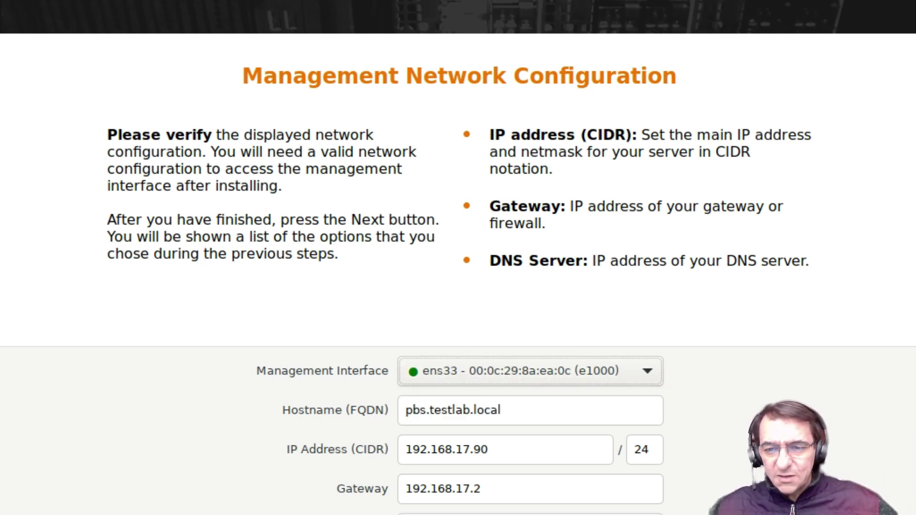
pyautogui.click(878, 514)
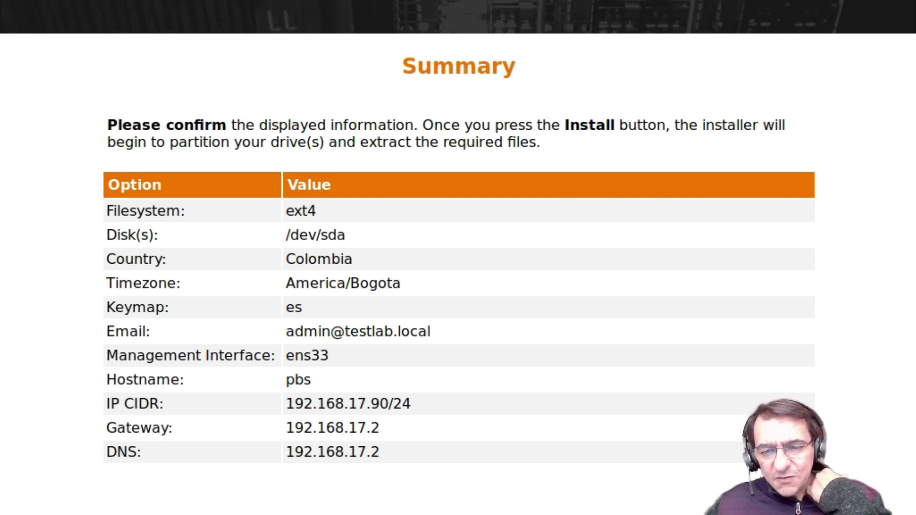
# Accept the summary settings and begin installing Proxmox Backup Server.
pyautogui.click(878, 513)
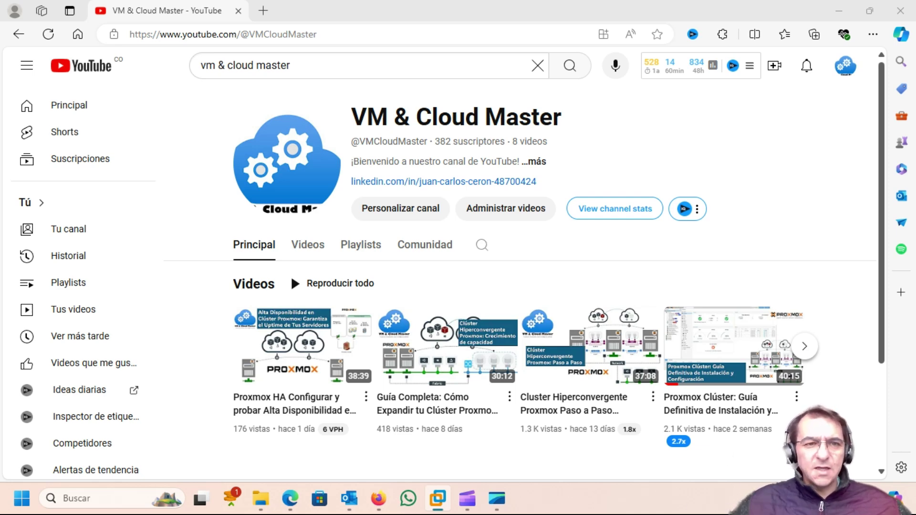
pyautogui.click(336, 34)
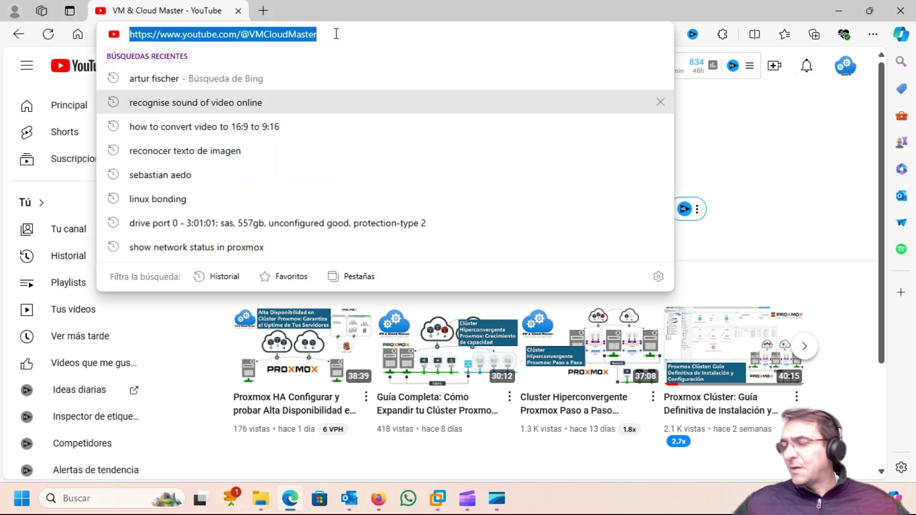
pyautogui.write('https:')
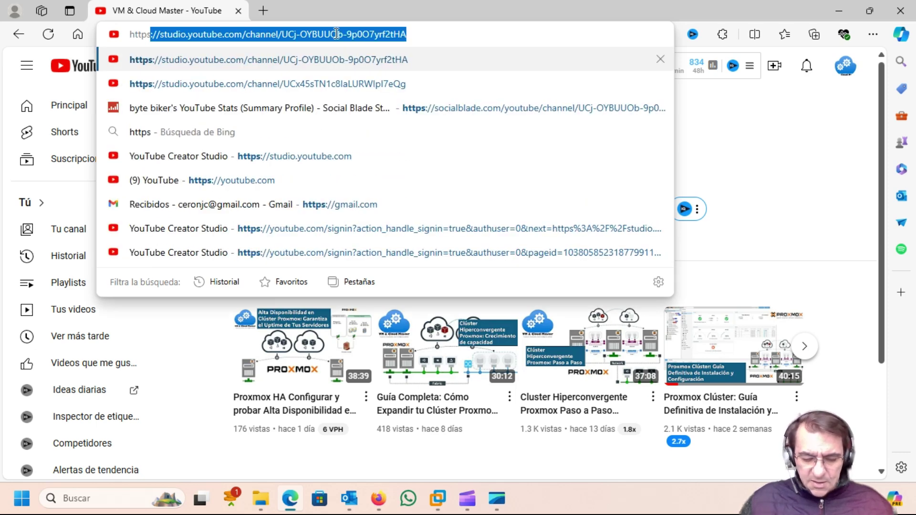
pyautogui.write('//')
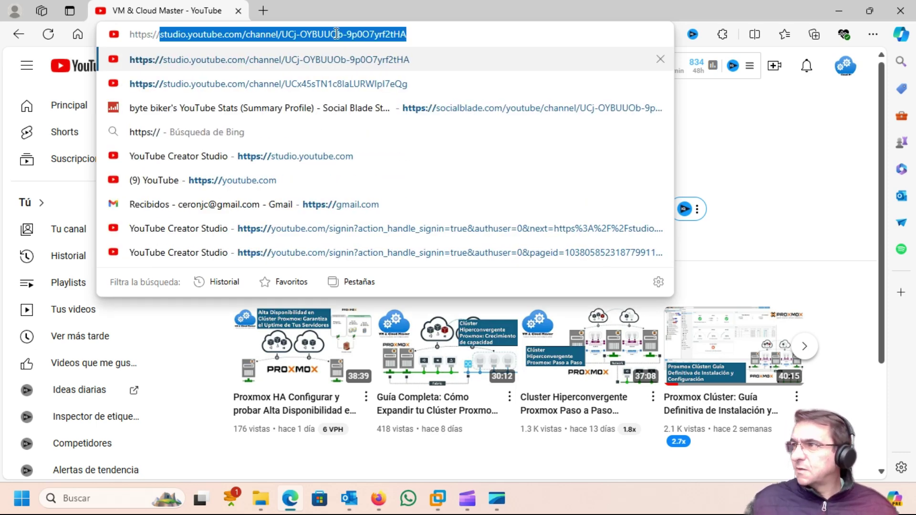
pyautogui.write('192')
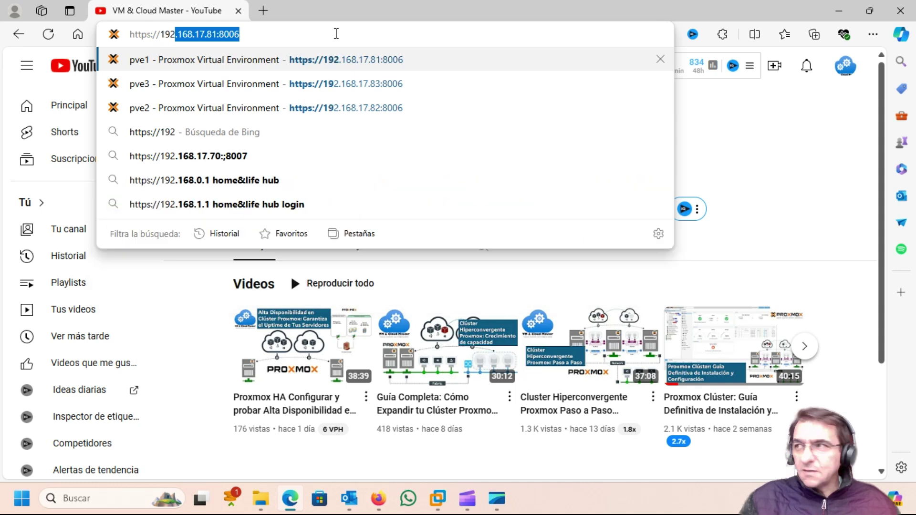
pyautogui.press('End')
pyautogui.press('BackSpace')
pyautogui.press('BackSpace')
pyautogui.press('BackSpace')
pyautogui.press('BackSpace')
pyautogui.press('BackSpace')
pyautogui.press('BackSpace')
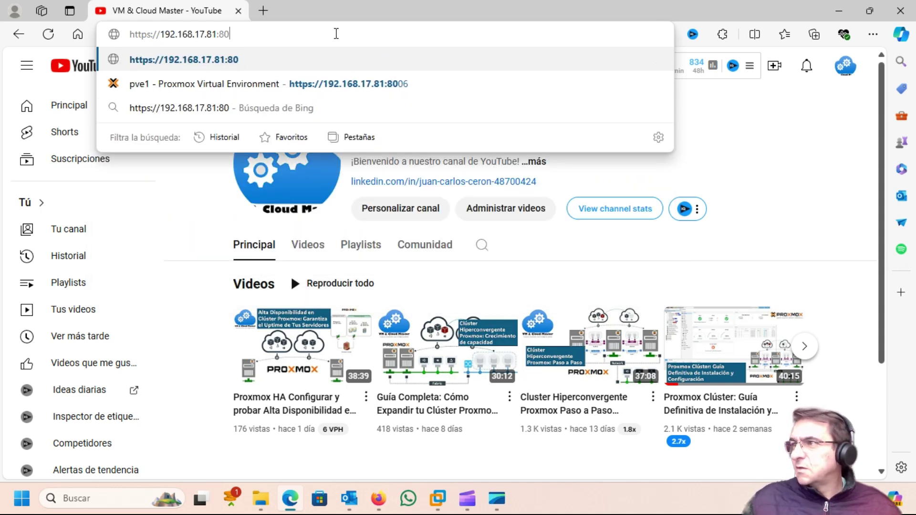
pyautogui.press('BackSpace')
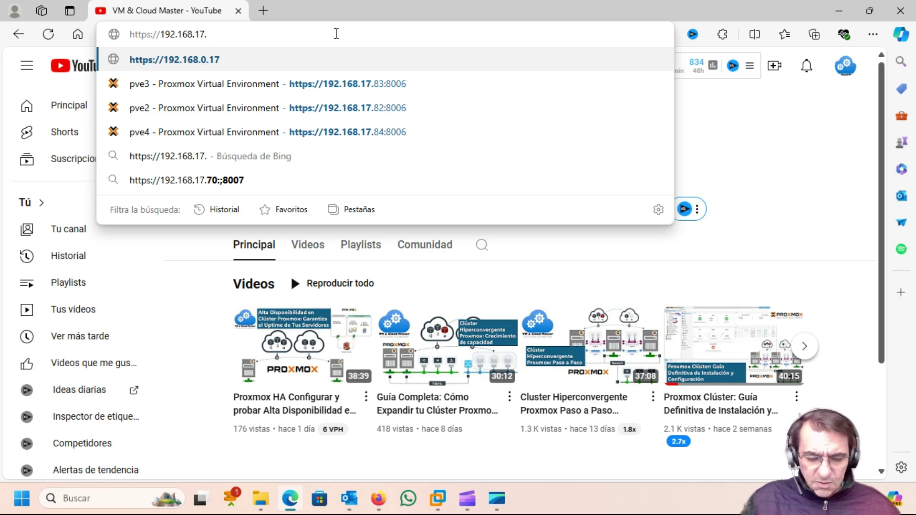
pyautogui.write('90')
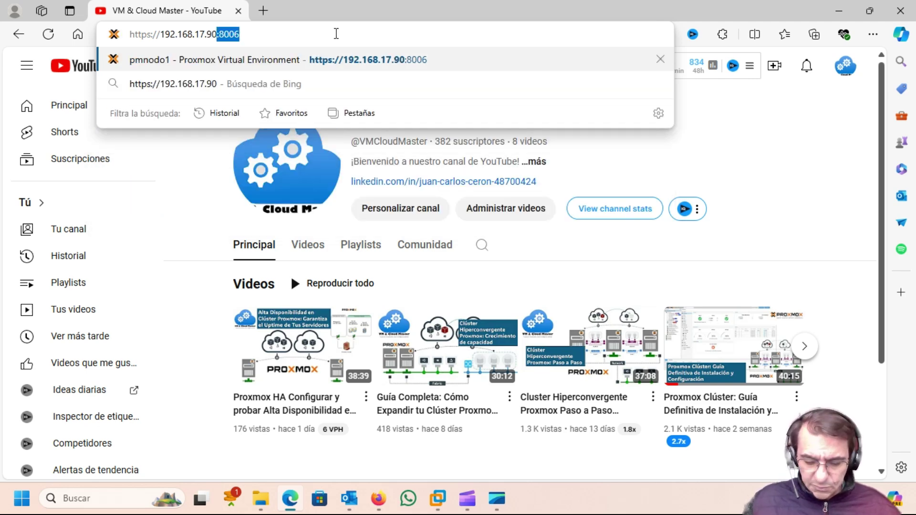
pyautogui.write(':8007')
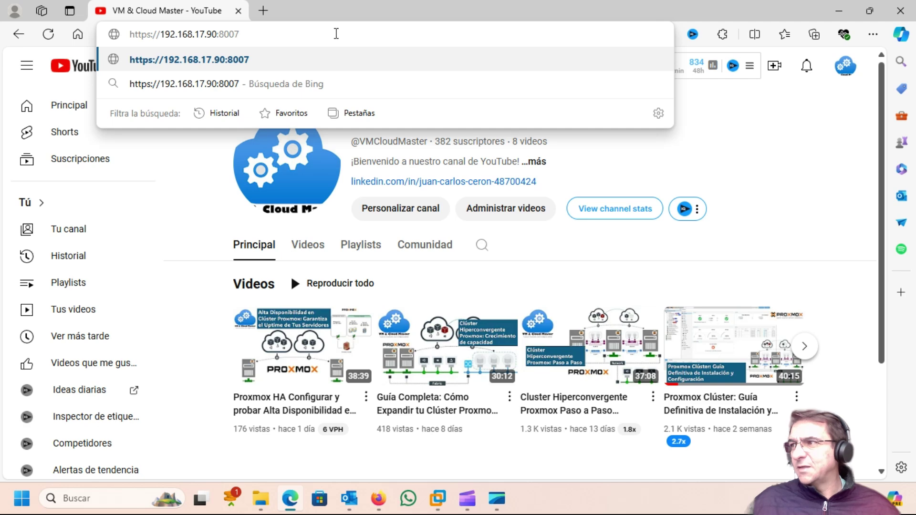
pyautogui.press('Return')
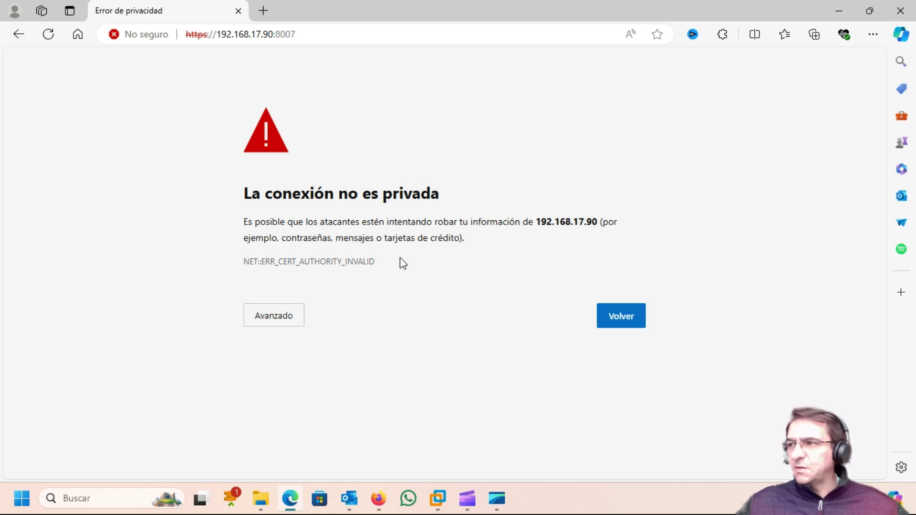
# Proceed past the certificate warning and log in as root with the administrator password.
pyautogui.click(290, 320)
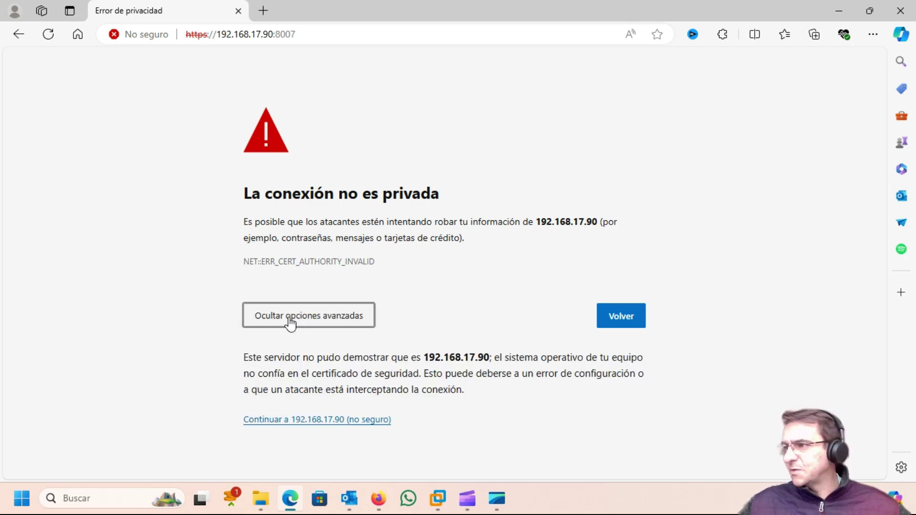
pyautogui.click(334, 422)
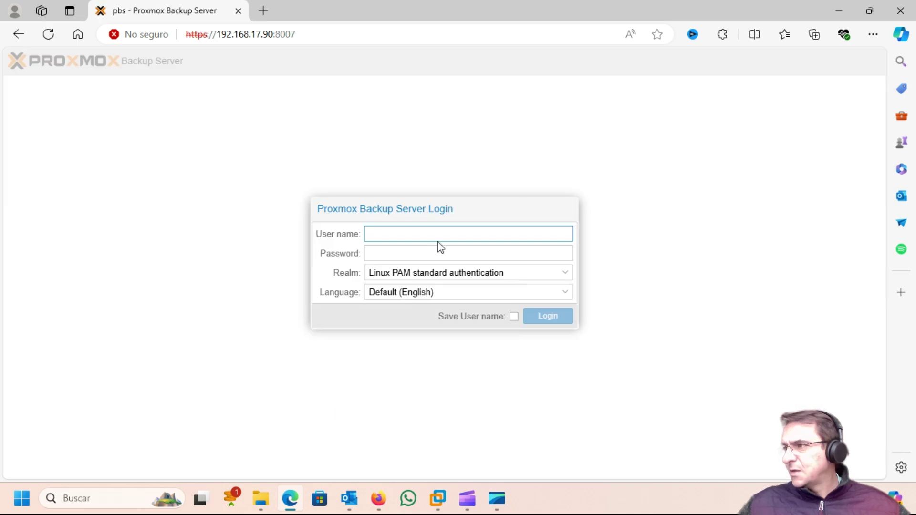
pyautogui.click(408, 230)
pyautogui.write('root')
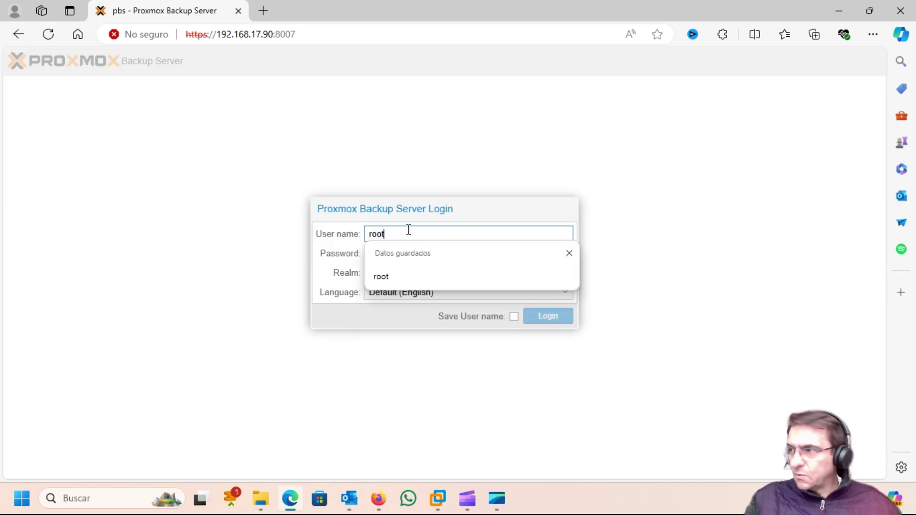
pyautogui.press('Tab')
pyautogui.write('********')
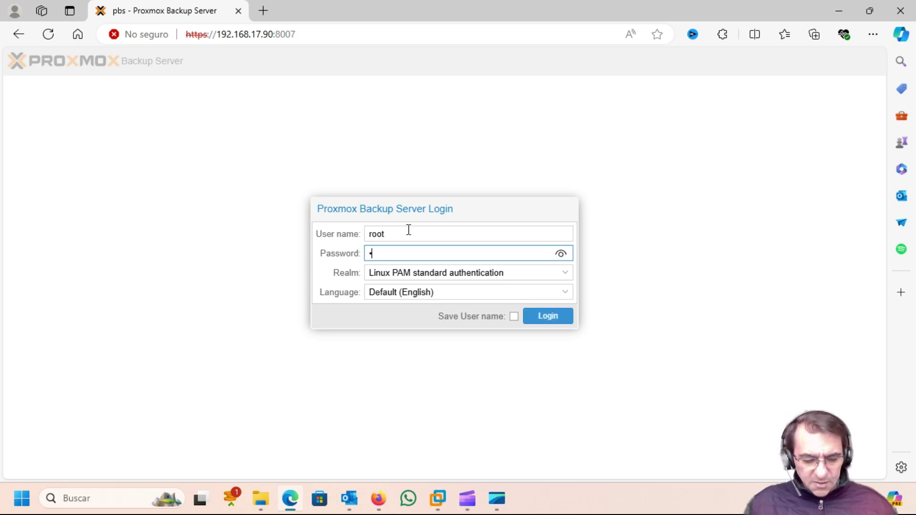
pyautogui.write('**')
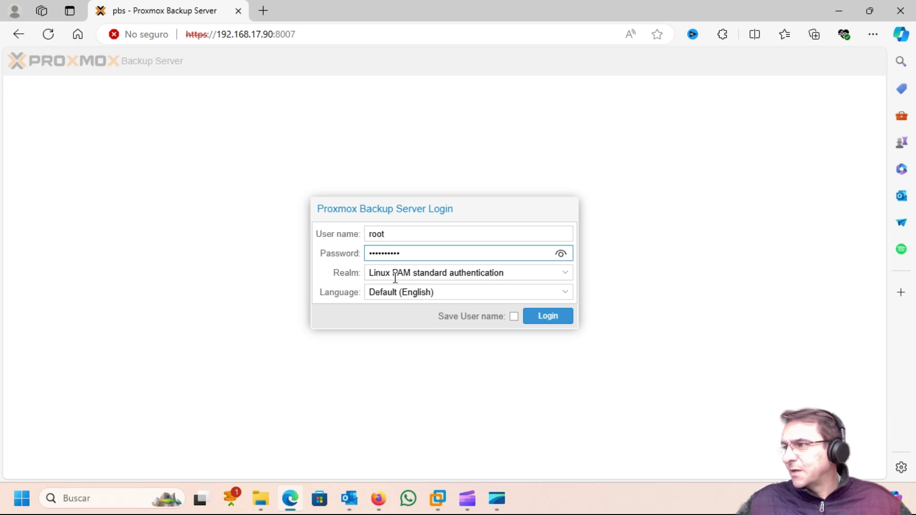
pyautogui.click(552, 319)
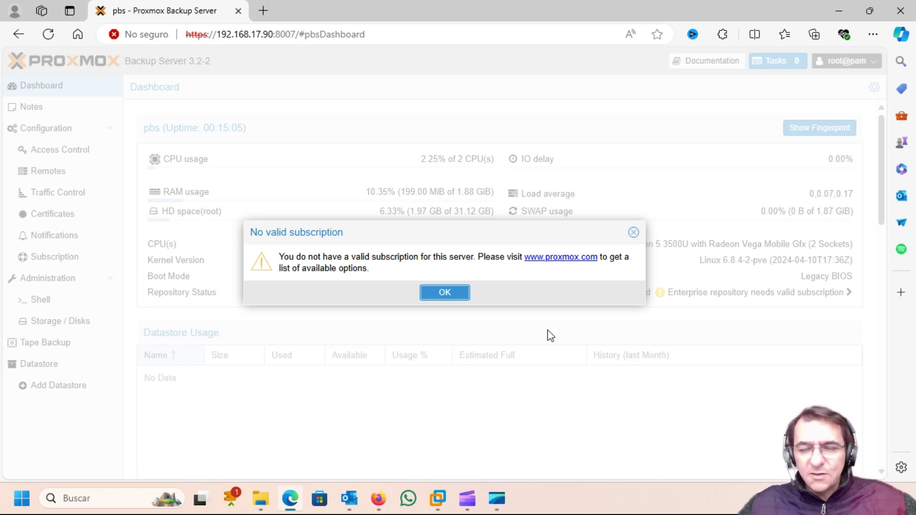
# Dismiss the No valid subscription notice and view the system Configuration page.
pyautogui.click(457, 296)
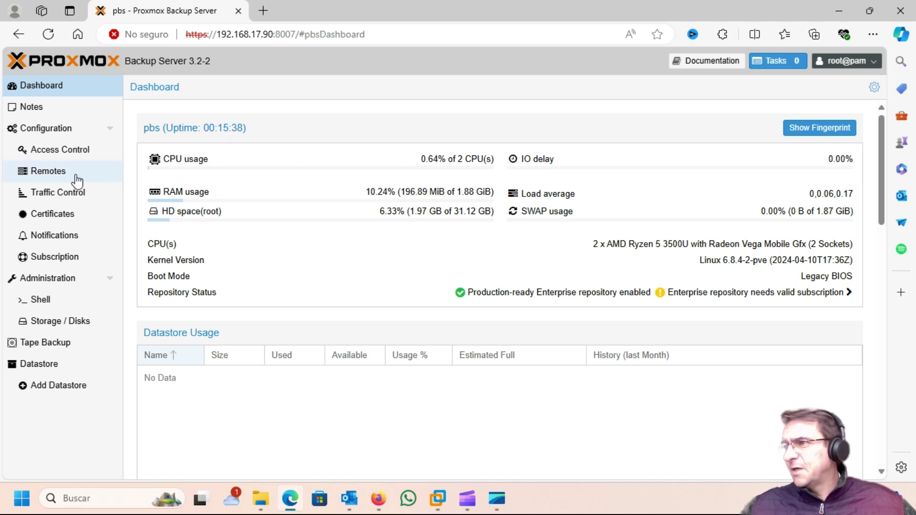
pyautogui.click(56, 133)
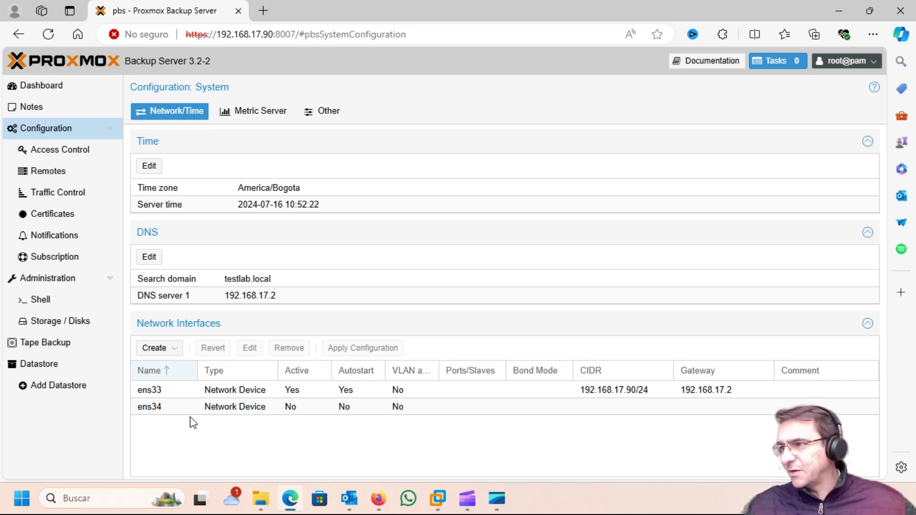
# Create Linux bond bond0 with slaves ens33 ens34, balance-tlb mode, and IPv4 192.168.17.90/24.
pyautogui.click(156, 349)
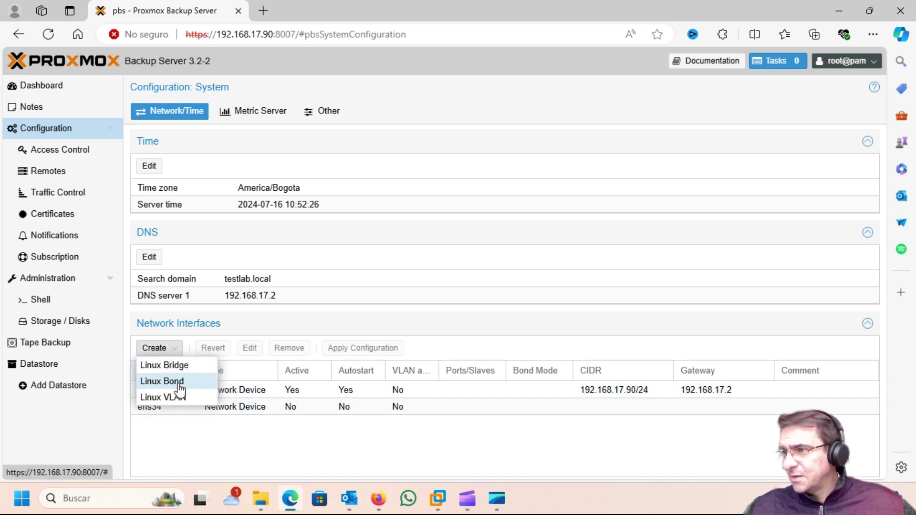
pyautogui.click(179, 385)
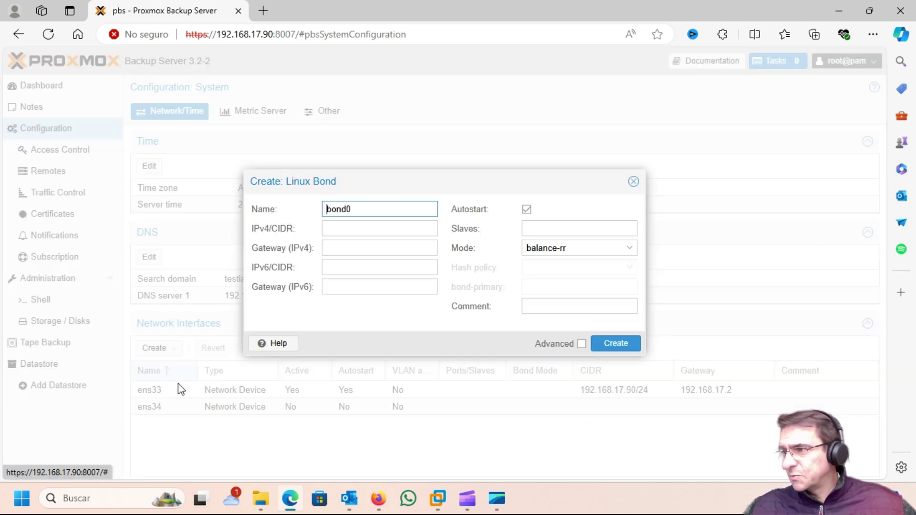
pyautogui.click(544, 227)
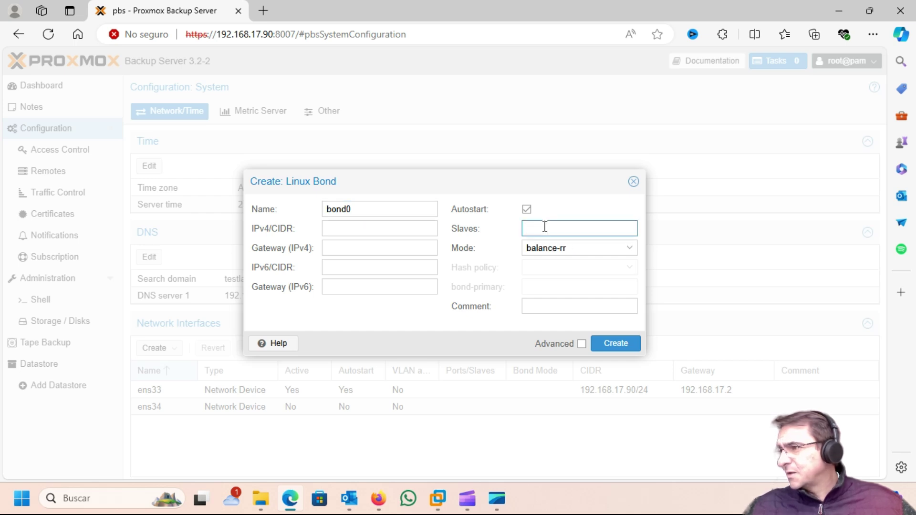
pyautogui.write('ens')
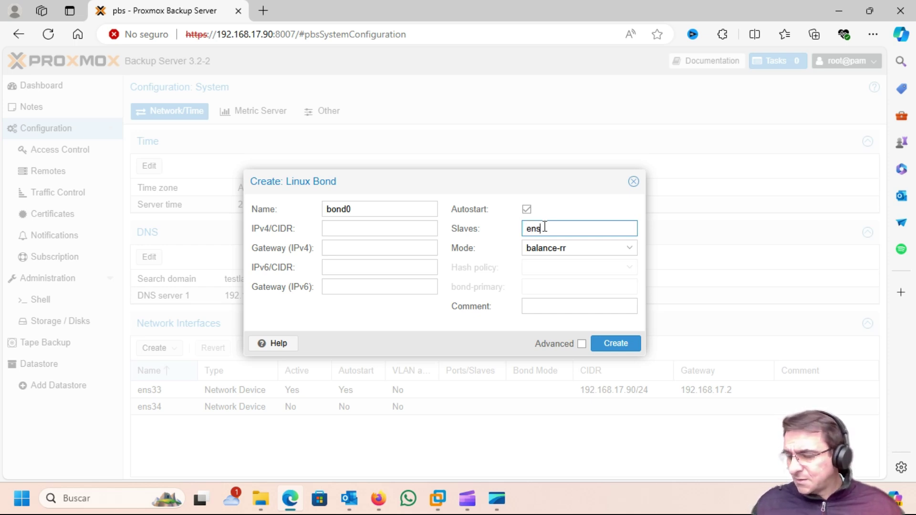
pyautogui.write('33 en')
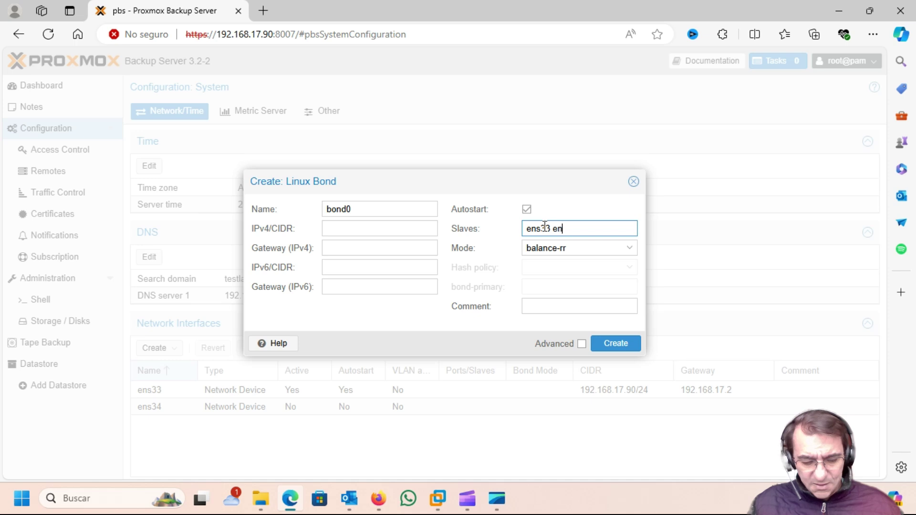
pyautogui.write('s34')
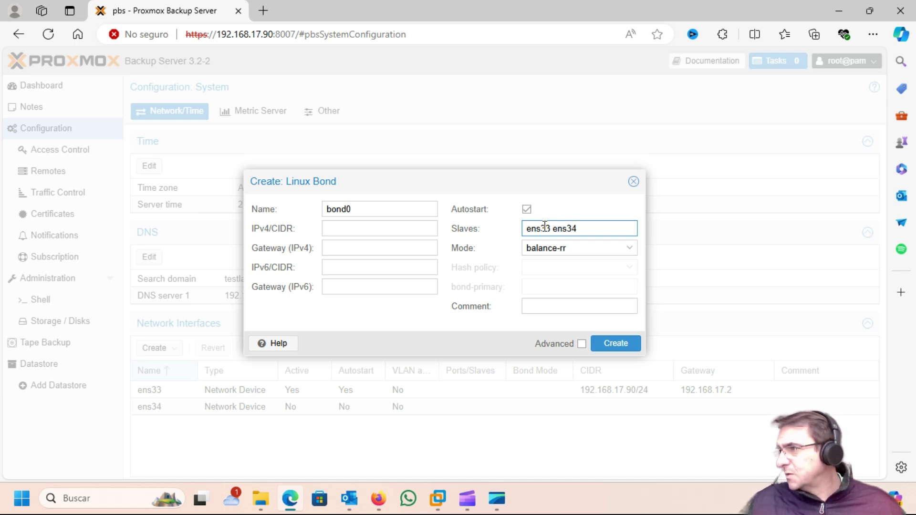
pyautogui.click(624, 249)
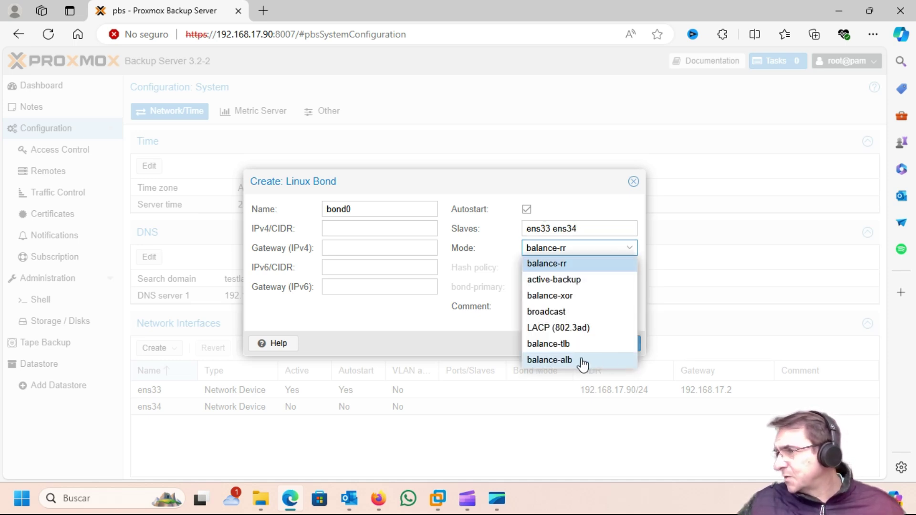
pyautogui.click(573, 343)
pyautogui.click(366, 228)
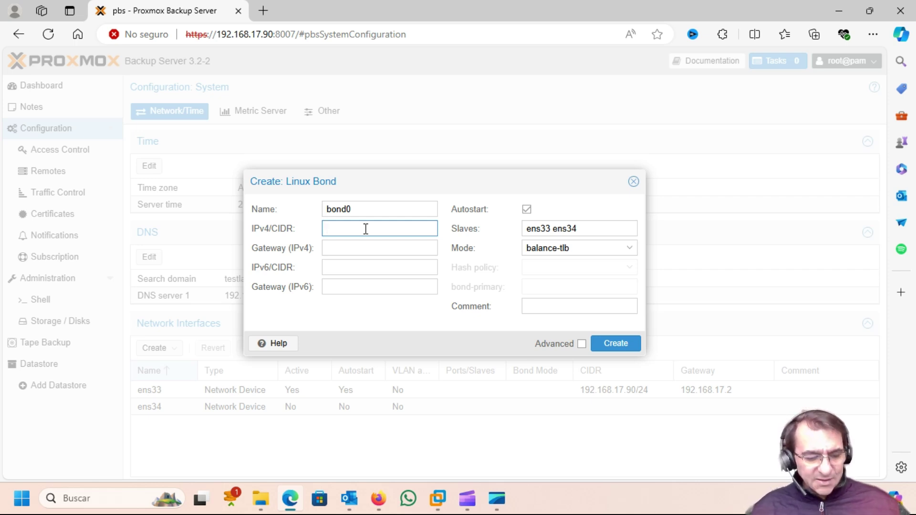
pyautogui.write('192')
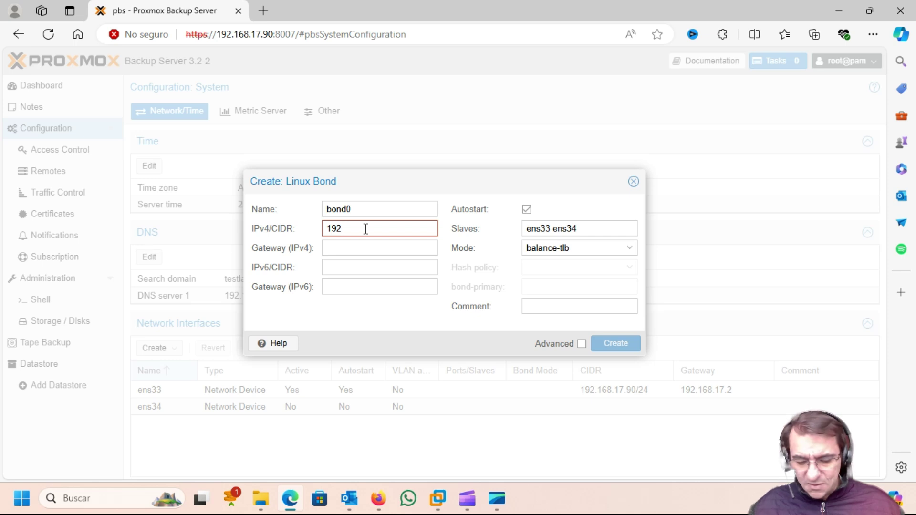
pyautogui.write('.1')
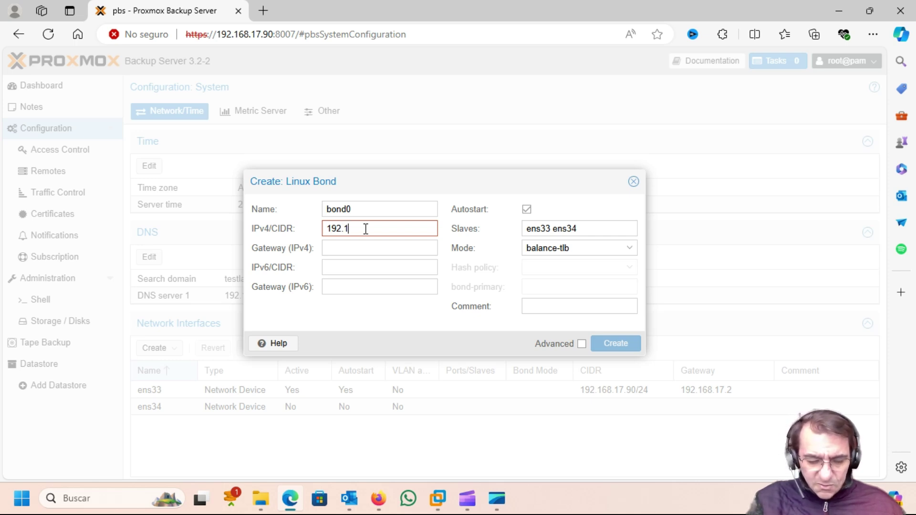
pyautogui.write('68.17')
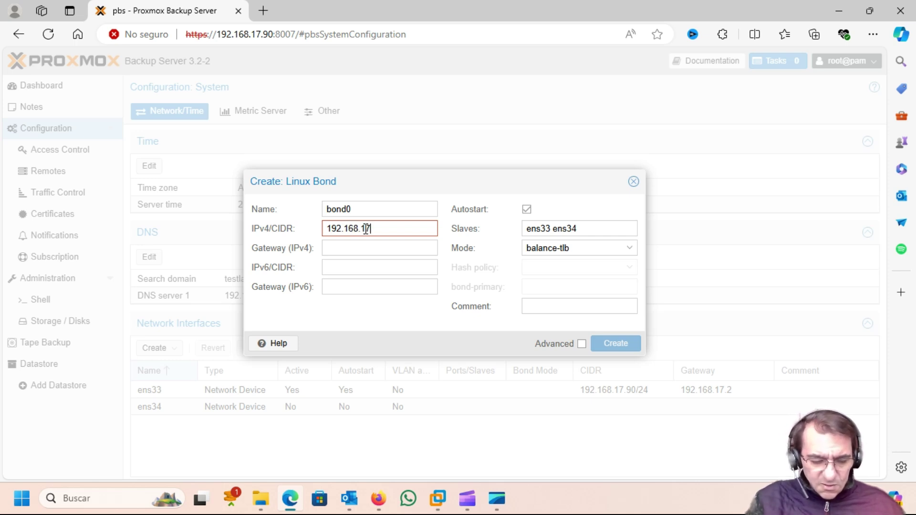
pyautogui.write('.9')
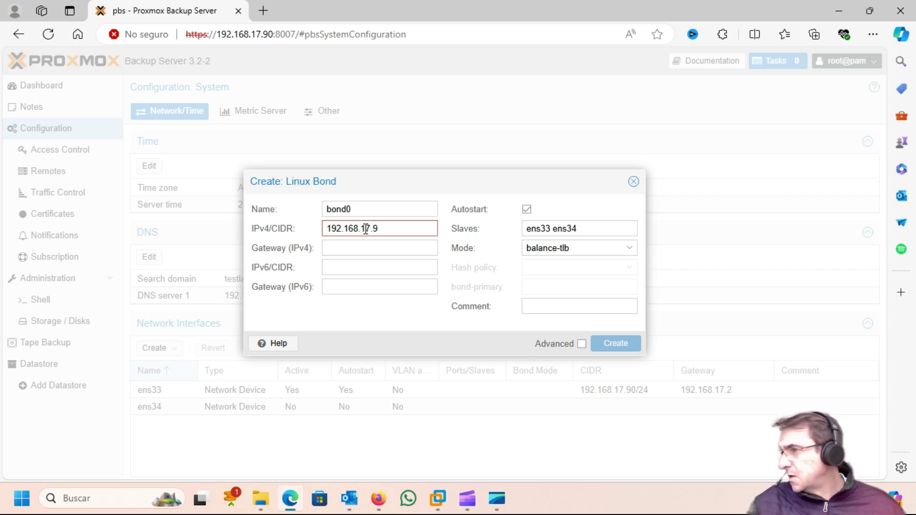
pyautogui.write('0')
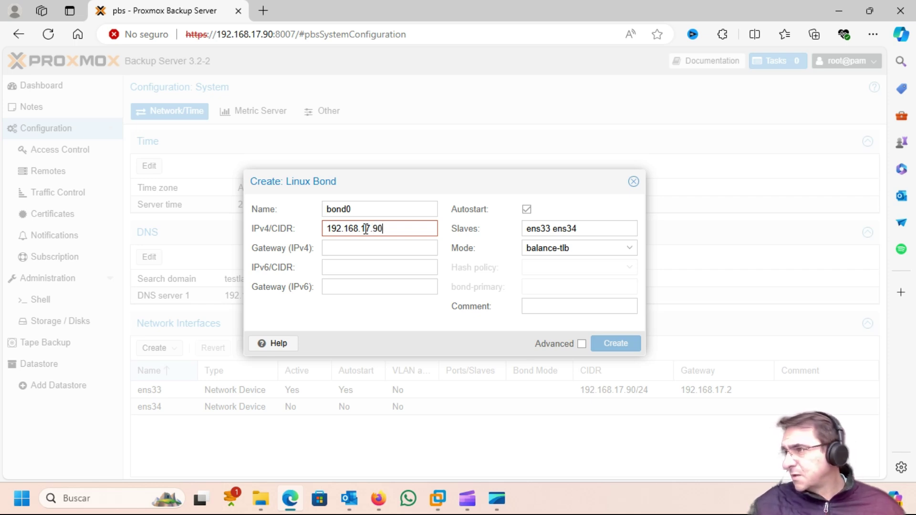
pyautogui.write('/')
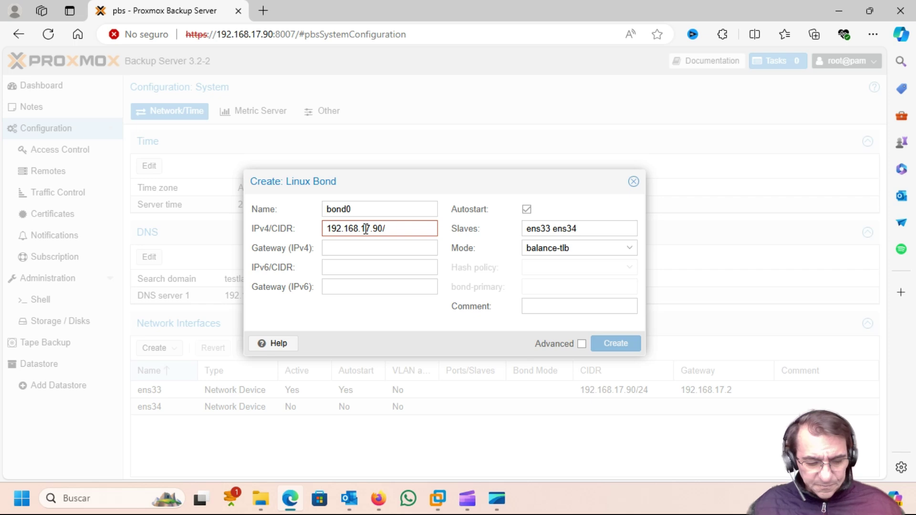
pyautogui.write('24')
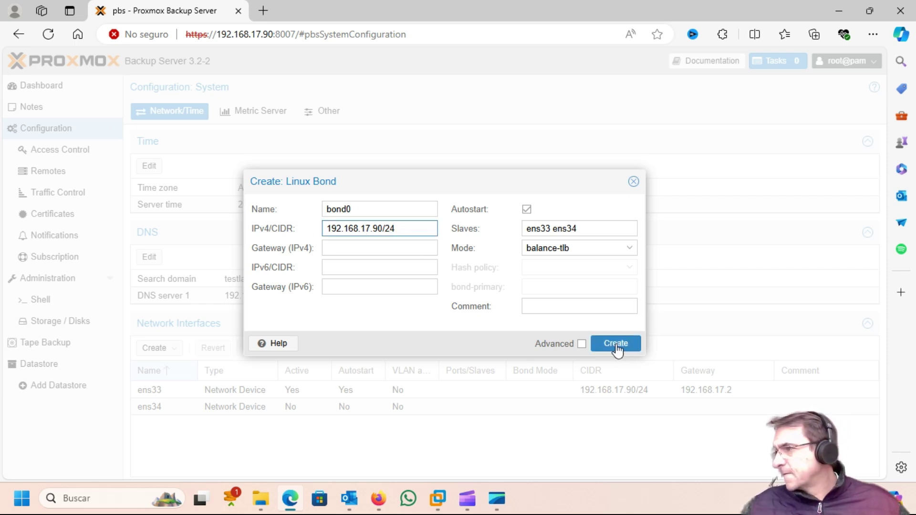
pyautogui.click(617, 345)
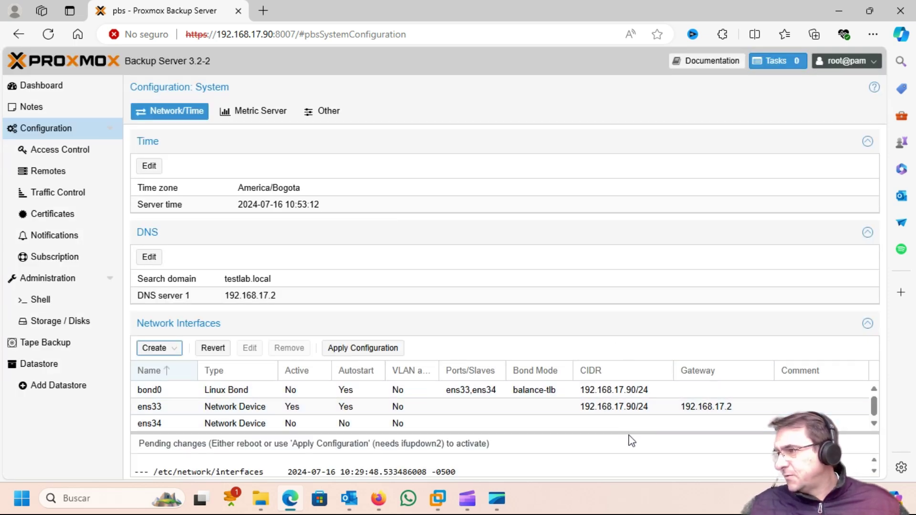
# Try saving bond0 with gateway 192.168.17.2, dismiss the ens33 gateway-conflict error, and close the editor.
pyautogui.click(238, 391)
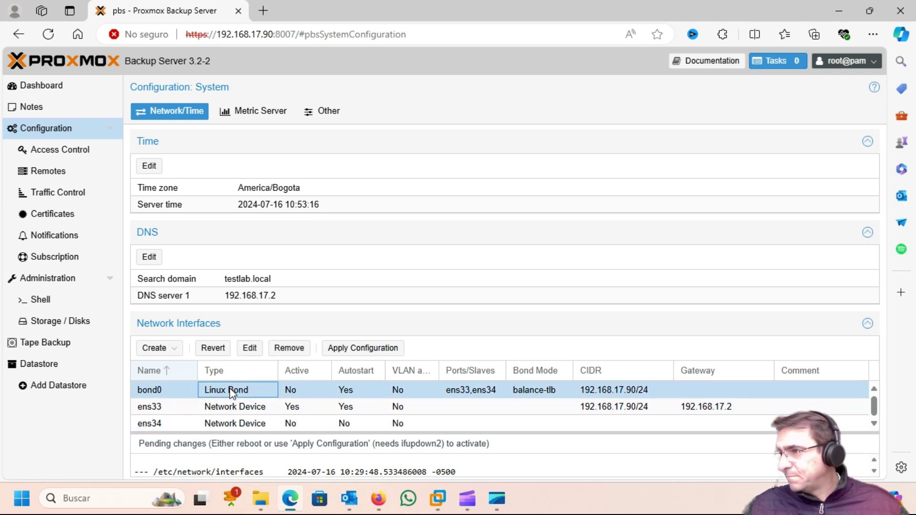
pyautogui.click(254, 351)
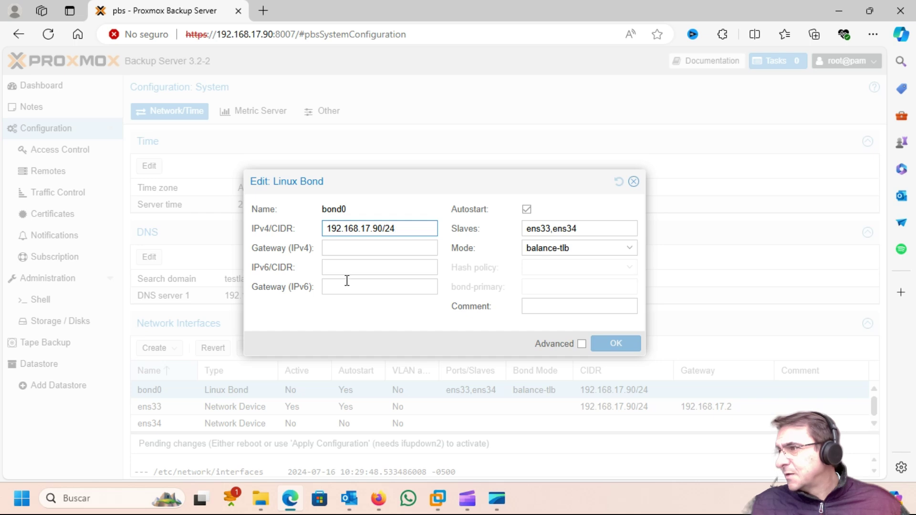
pyautogui.click(335, 246)
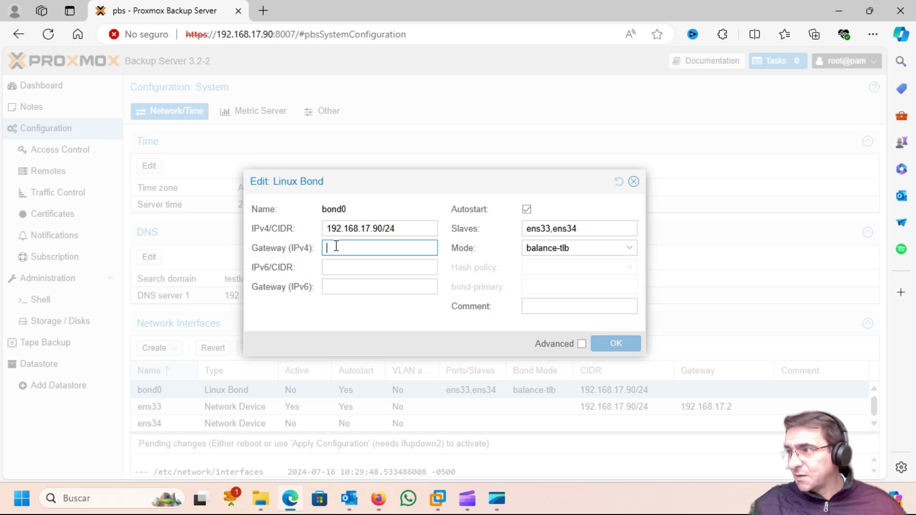
pyautogui.write('19')
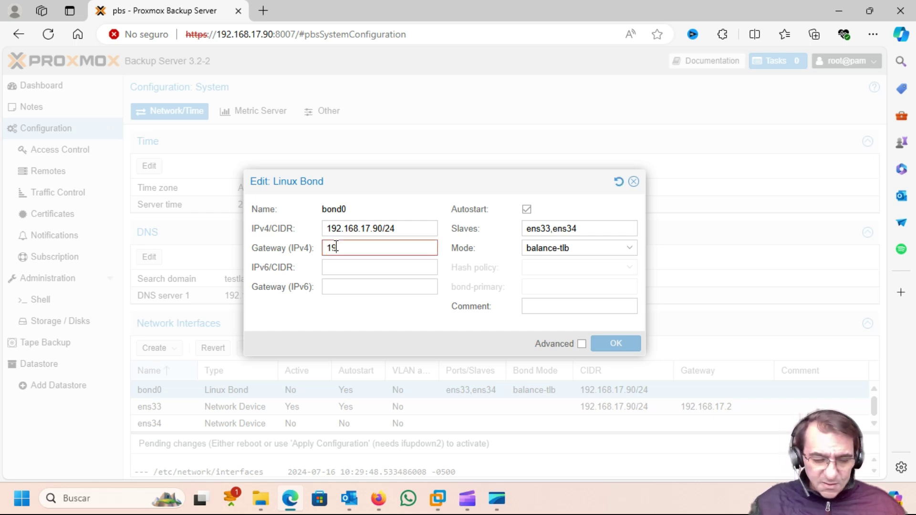
pyautogui.write('2.168')
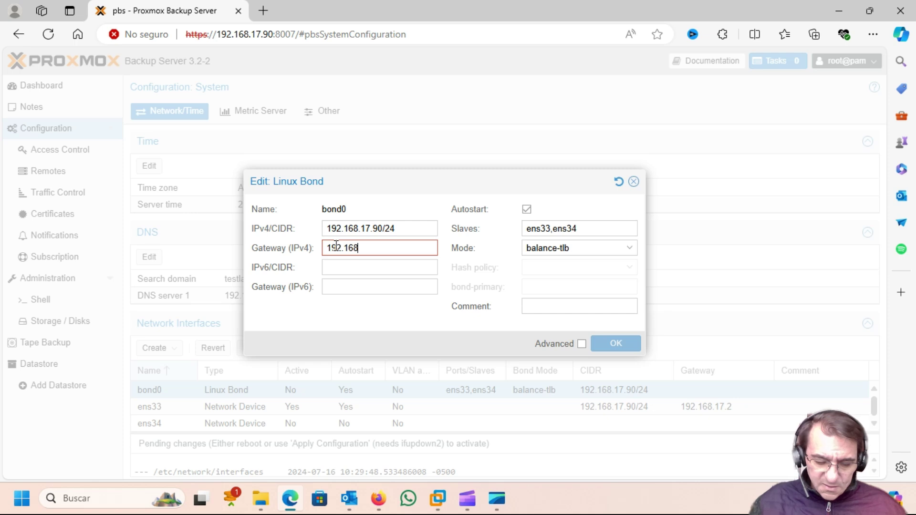
pyautogui.write('.17.2')
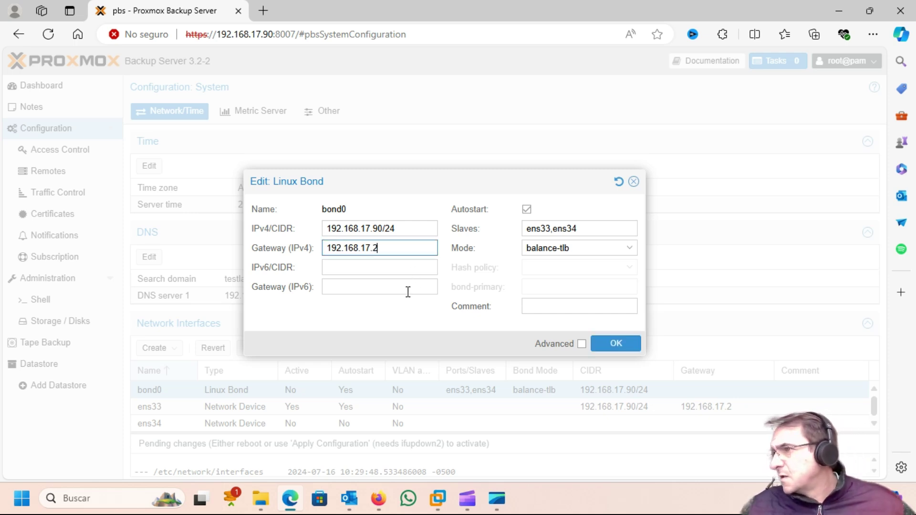
pyautogui.click(581, 344)
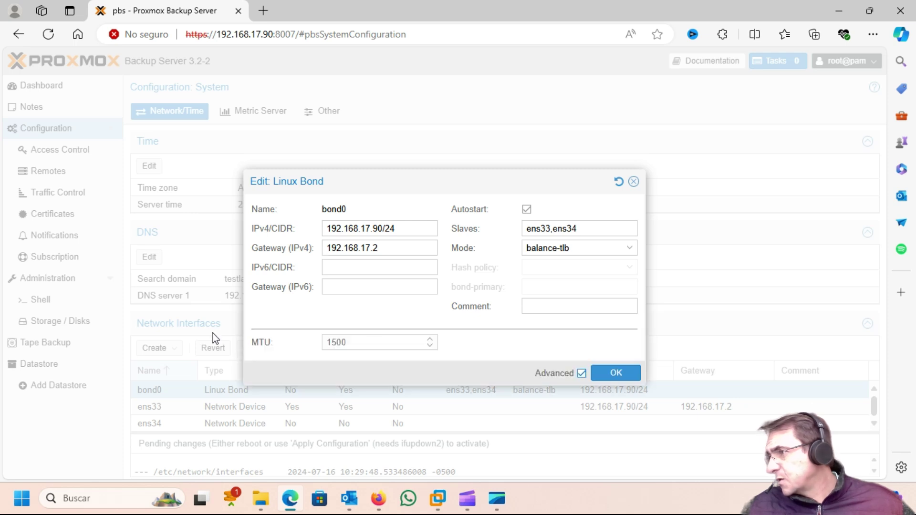
pyautogui.click(615, 372)
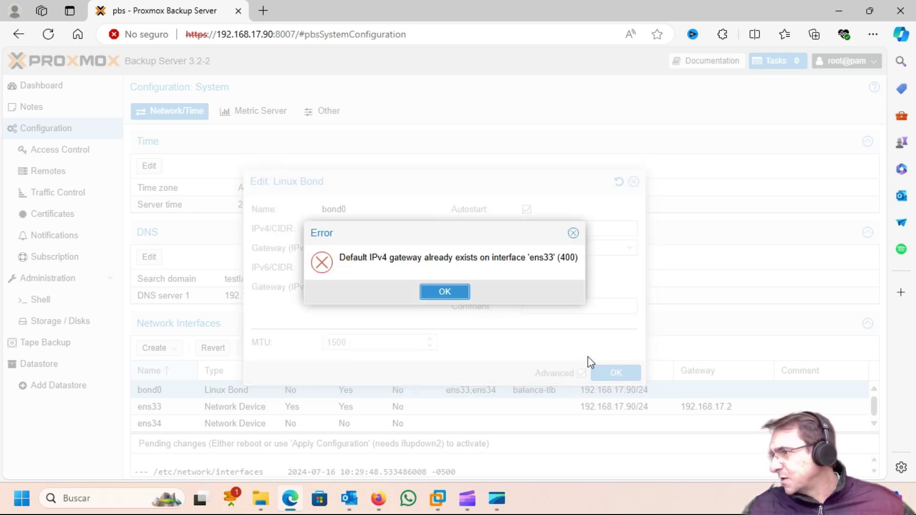
pyautogui.click(444, 292)
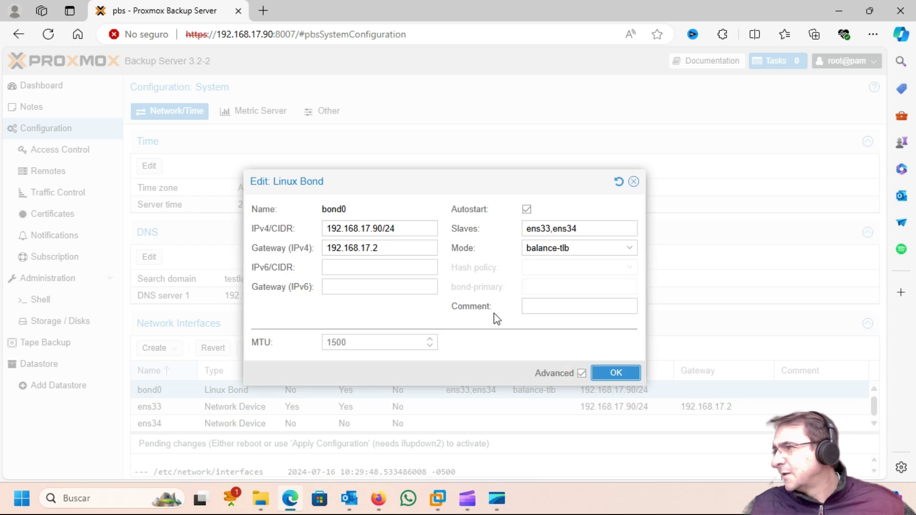
pyautogui.click(633, 182)
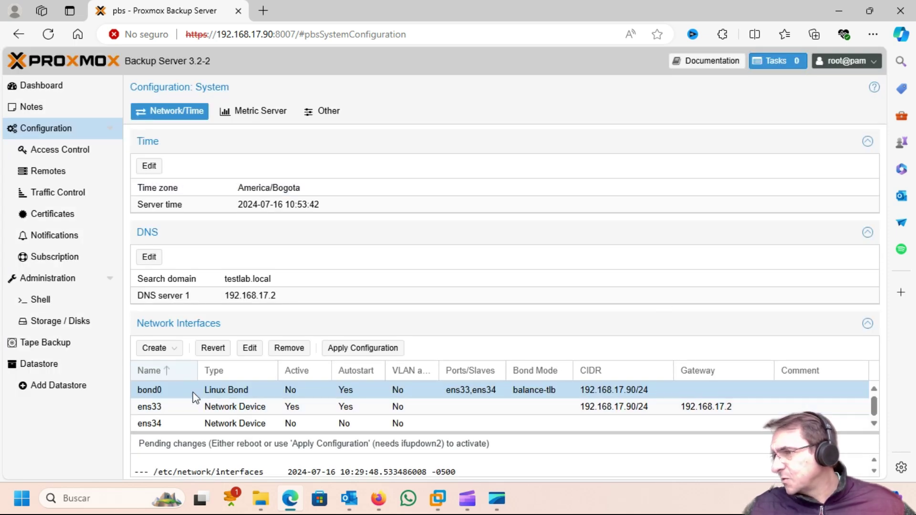
# Clear ens33's IPv4 address and gateway and save it.
pyautogui.click(283, 408)
pyautogui.doubleClick(162, 407)
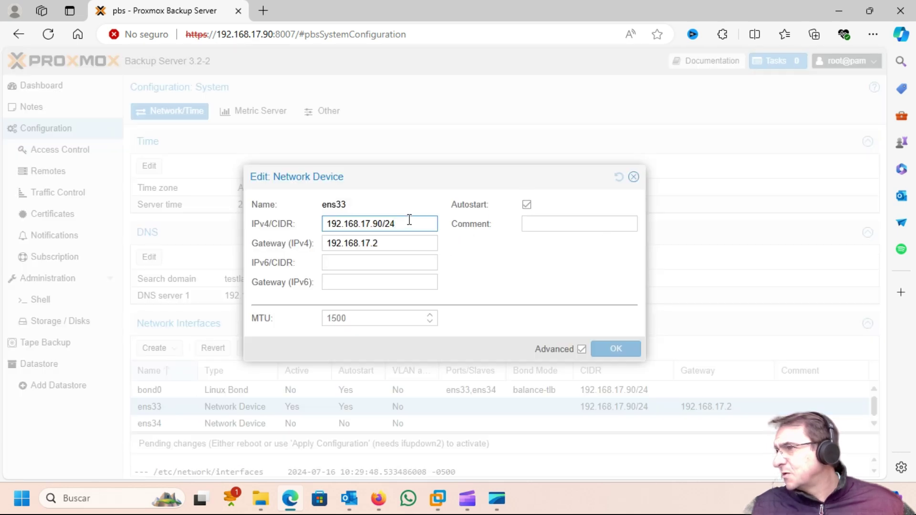
pyautogui.tripleClick(337, 223)
pyautogui.press('BackSpace')
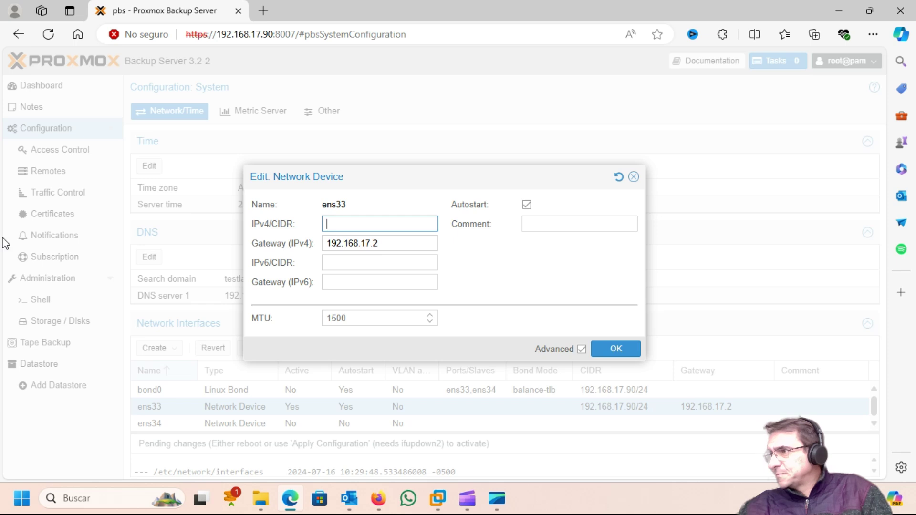
pyautogui.press('Tab')
pyautogui.press('BackSpace')
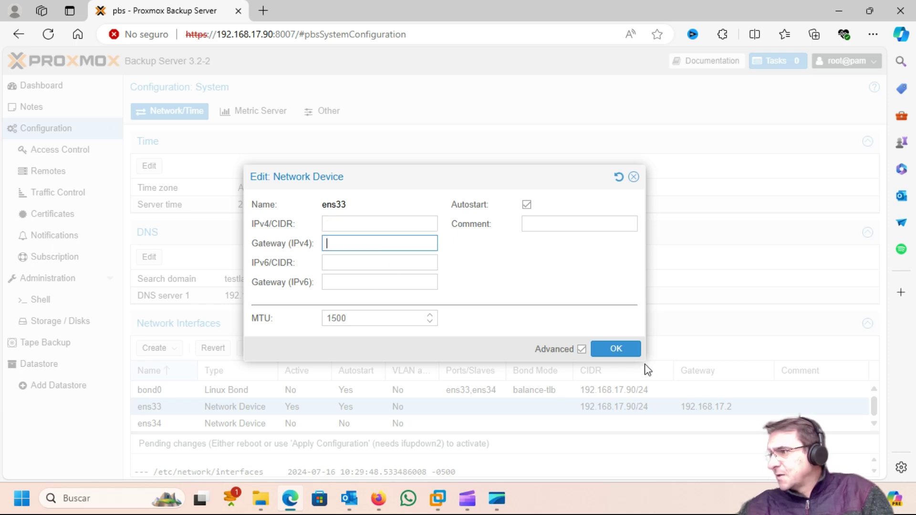
pyautogui.click(611, 351)
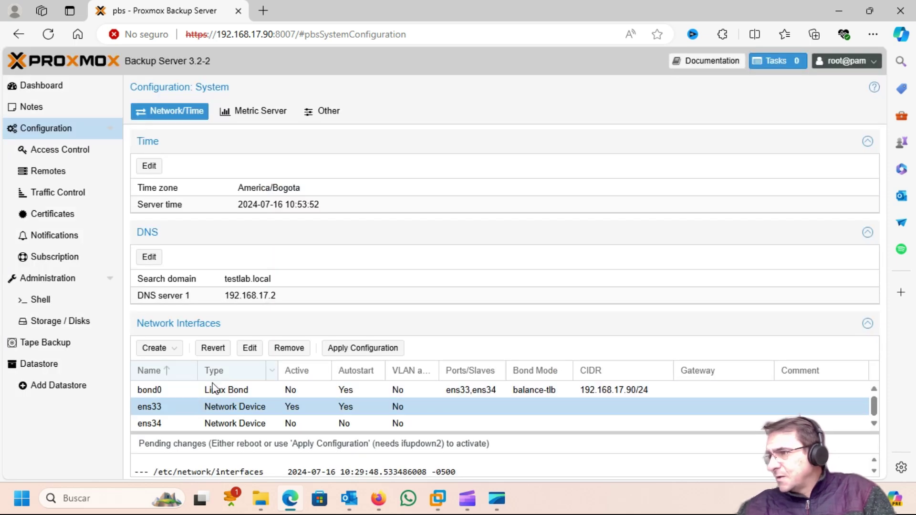
# Give bond0 the IPv4 gateway 192.168.17.2 and save it.
pyautogui.click(195, 389)
pyautogui.doubleClick(195, 389)
pyautogui.click(358, 232)
pyautogui.write('192')
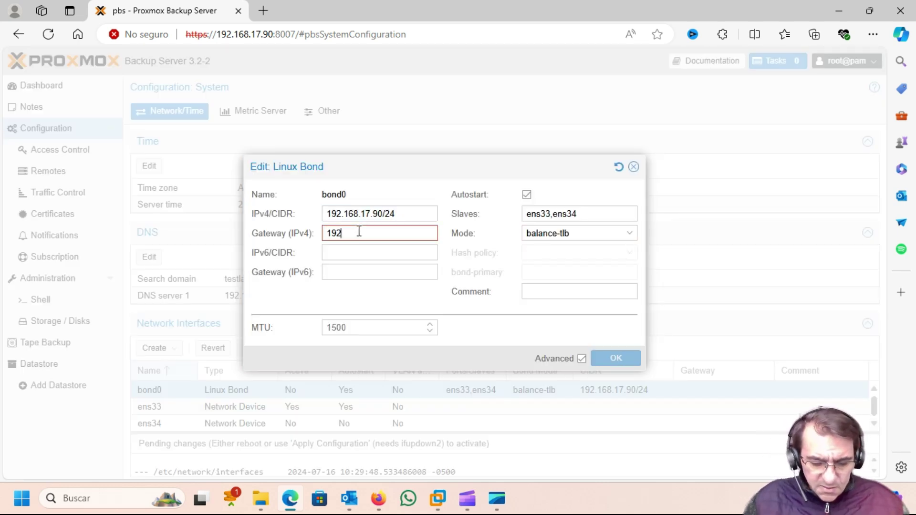
pyautogui.write('.168.17.2')
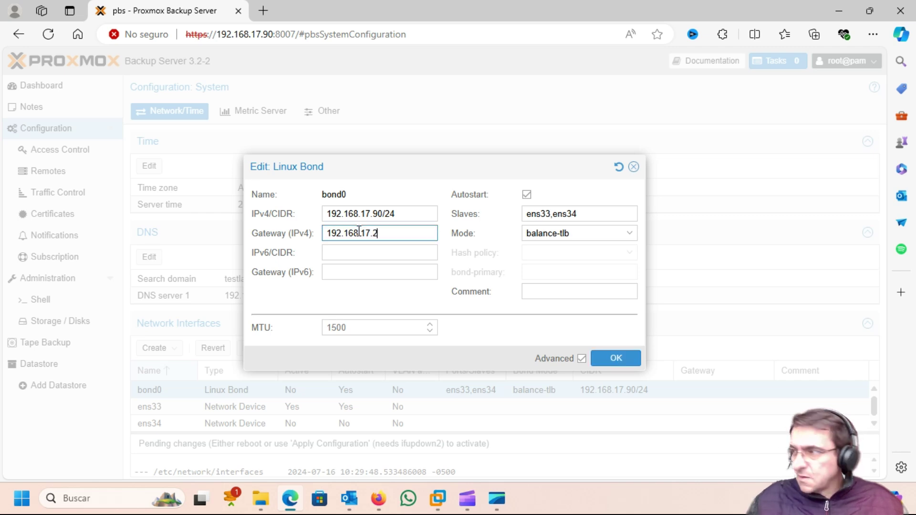
pyautogui.click(614, 358)
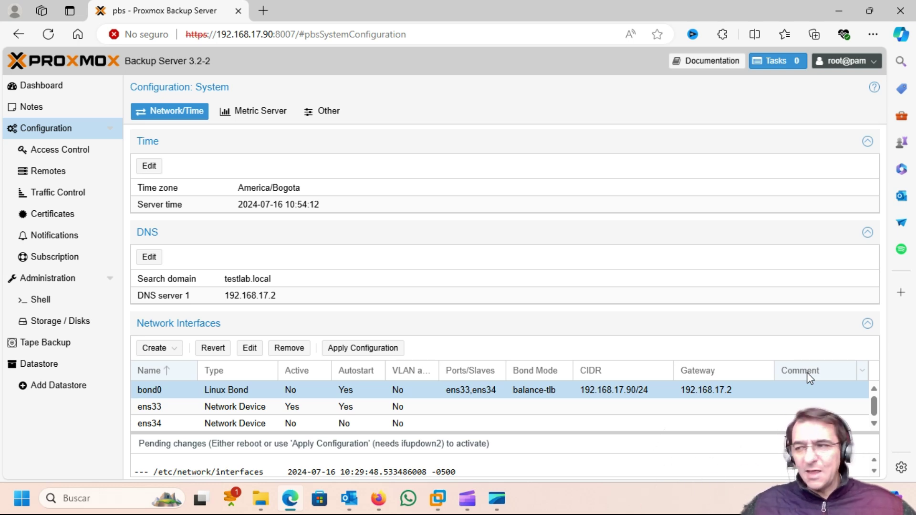
# Apply the pending network configuration so bond0 goes live with 192.168.17.90/24 and gateway 192.168.17.2.
pyautogui.click(359, 345)
pyautogui.click(426, 291)
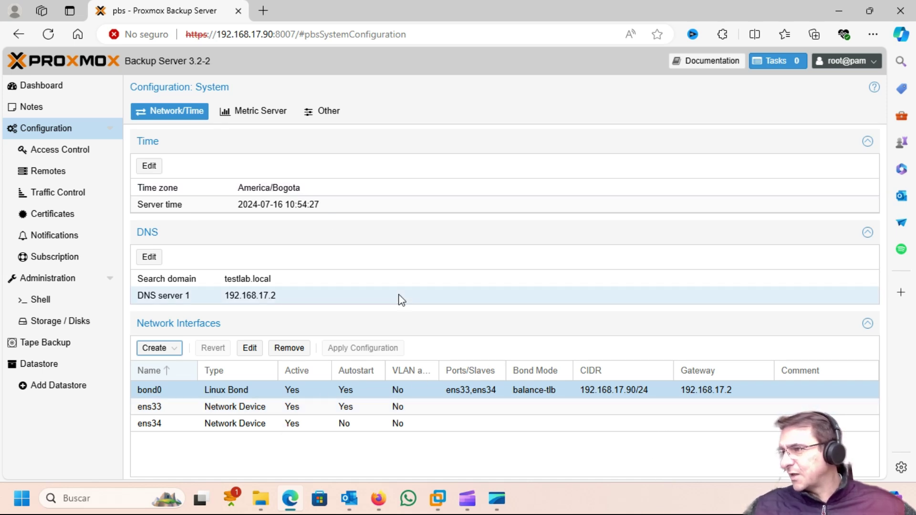
pyautogui.click(64, 153)
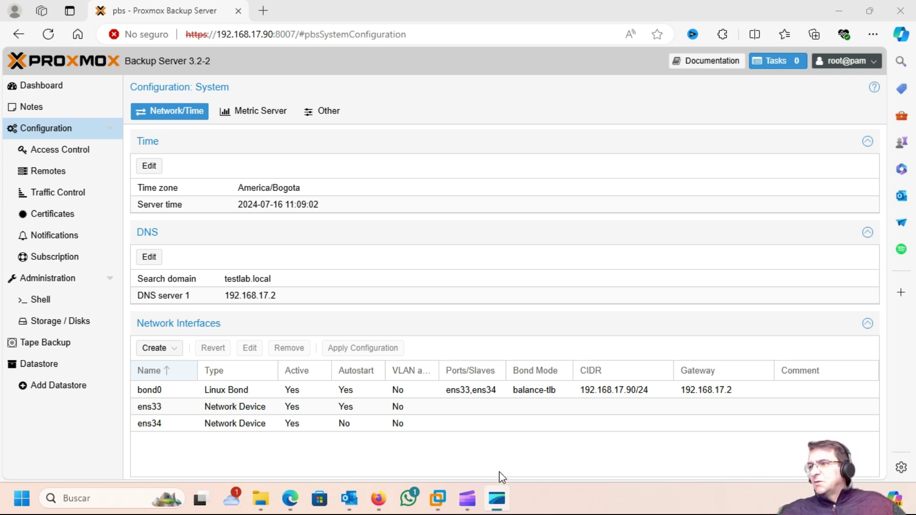
# Initialize the unused 85.90 GB disk /dev/sdb with a GPT partition table.
pyautogui.click(51, 327)
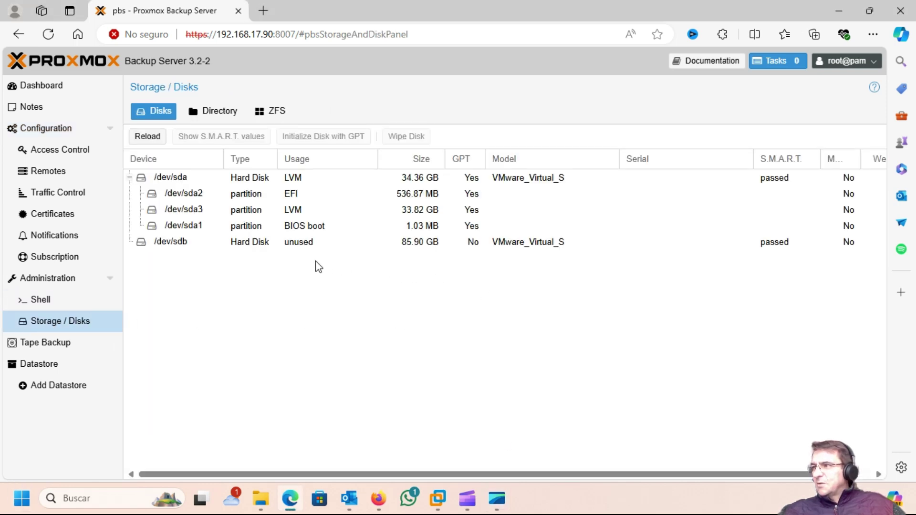
pyautogui.click(171, 244)
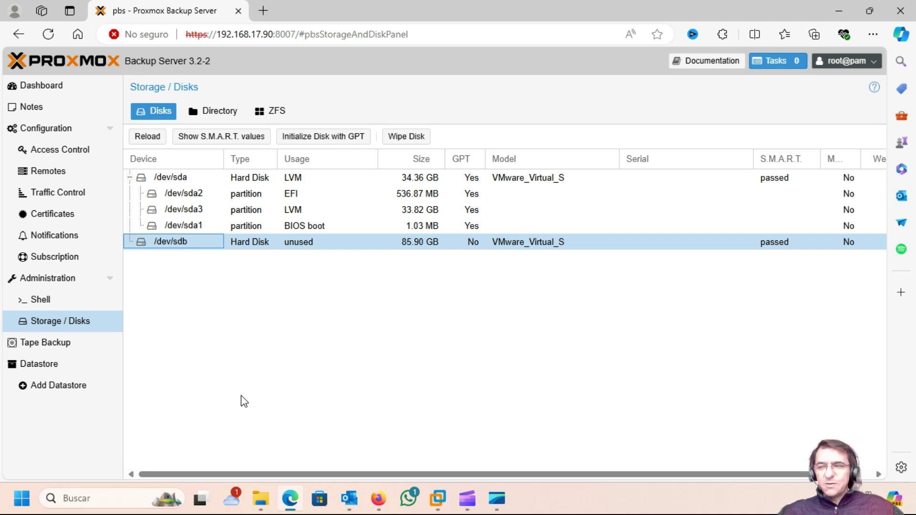
pyautogui.click(312, 139)
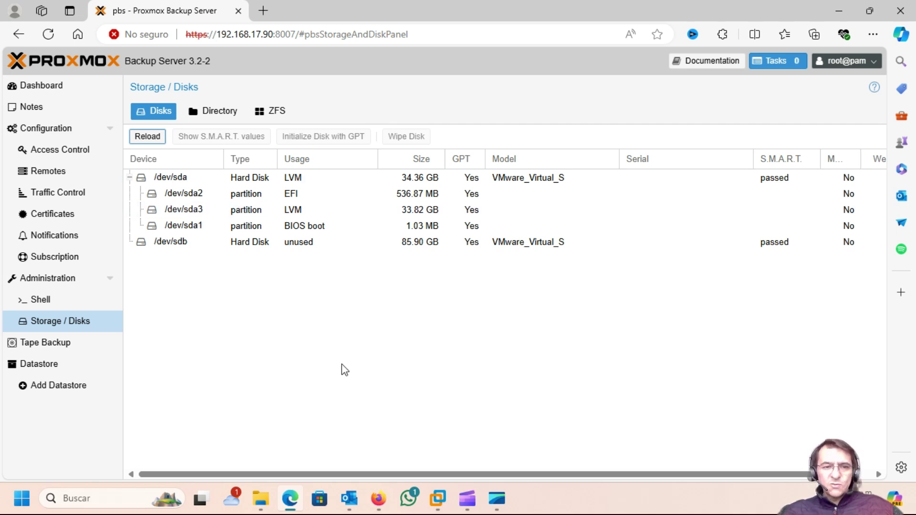
pyautogui.click(211, 113)
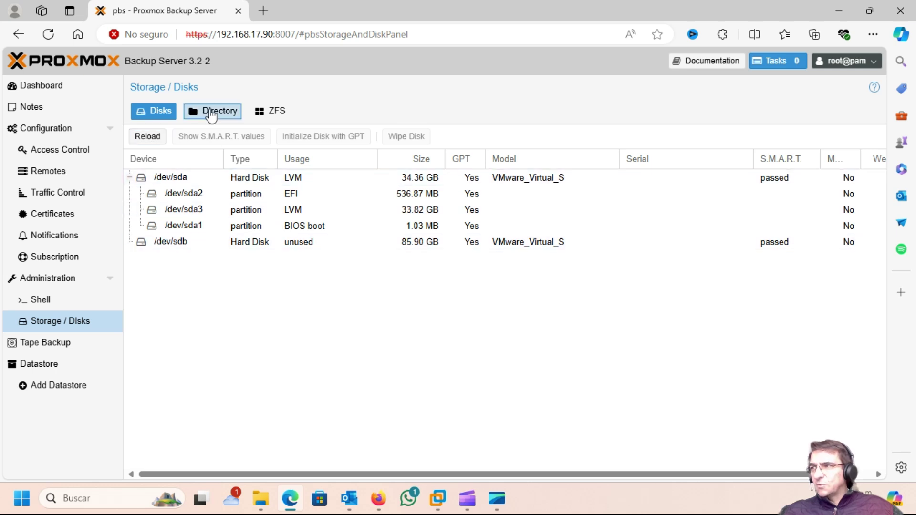
# Check the empty ZFS pool list, then go back to the Directory storage list with no mount units.
pyautogui.click(279, 113)
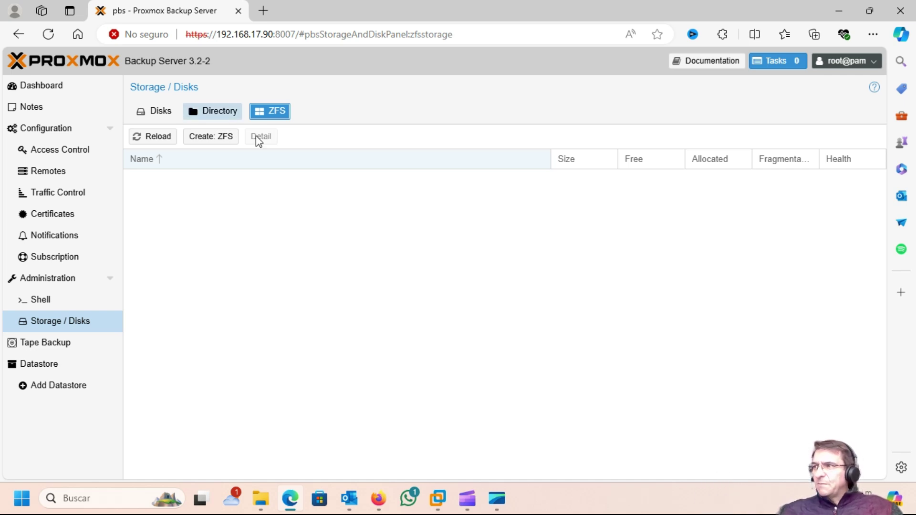
pyautogui.click(225, 121)
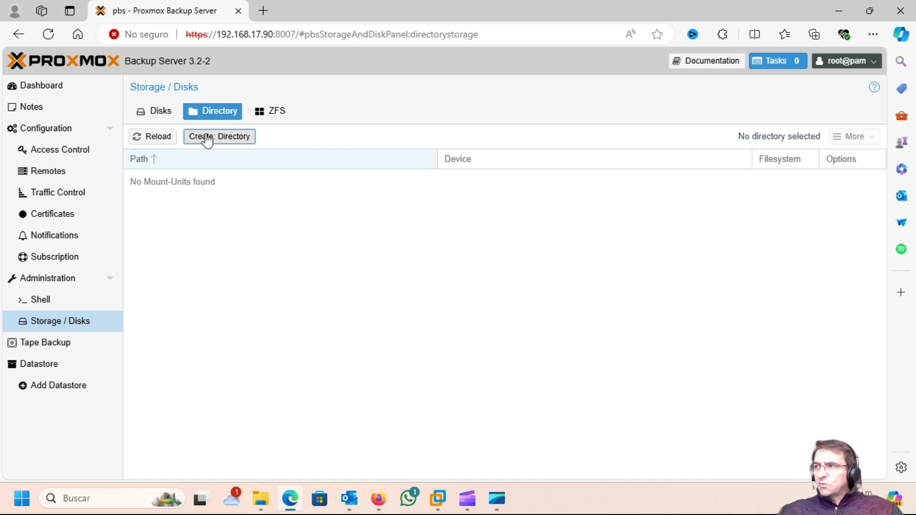
# Create an ext4 directory storage named Backup on /dev/sdb, added as a datastore.
pyautogui.click(206, 139)
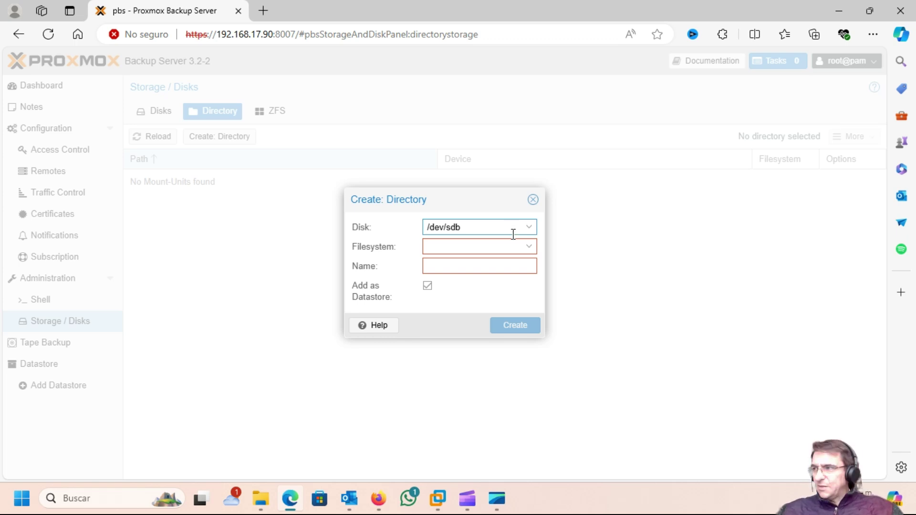
pyautogui.click(529, 247)
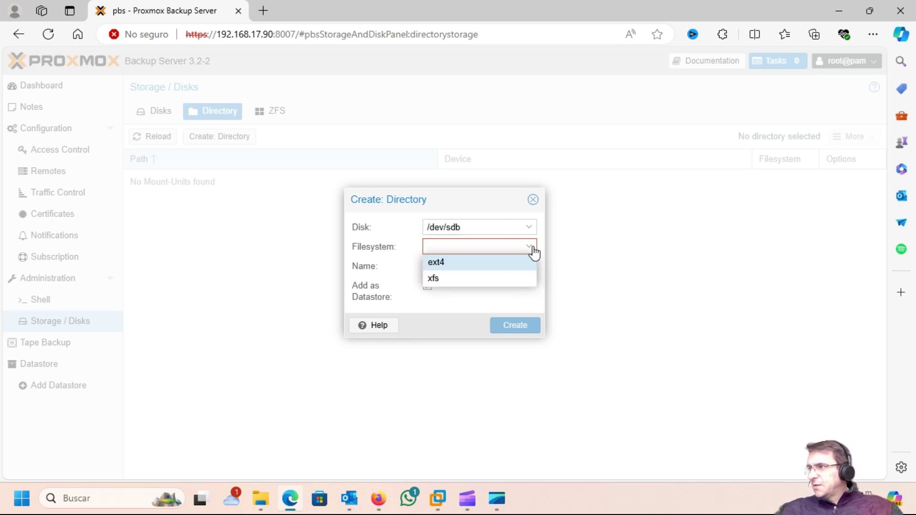
pyautogui.click(438, 264)
pyautogui.click(436, 264)
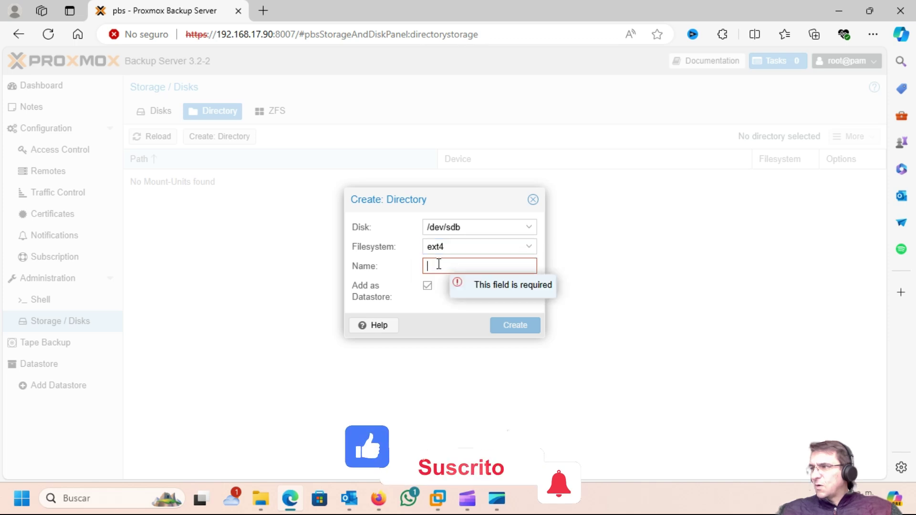
pyautogui.write('Ba')
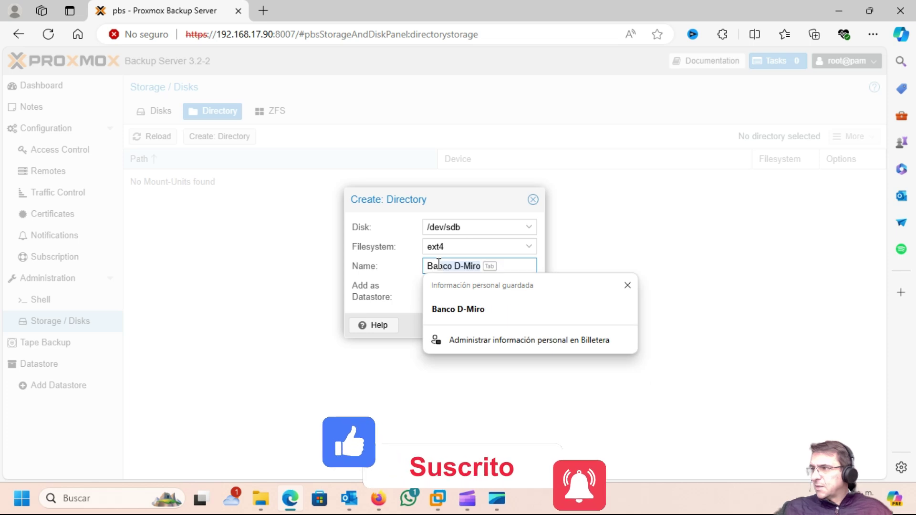
pyautogui.press('BackSpace')
pyautogui.press('BackSpace')
pyautogui.press('BackSpace')
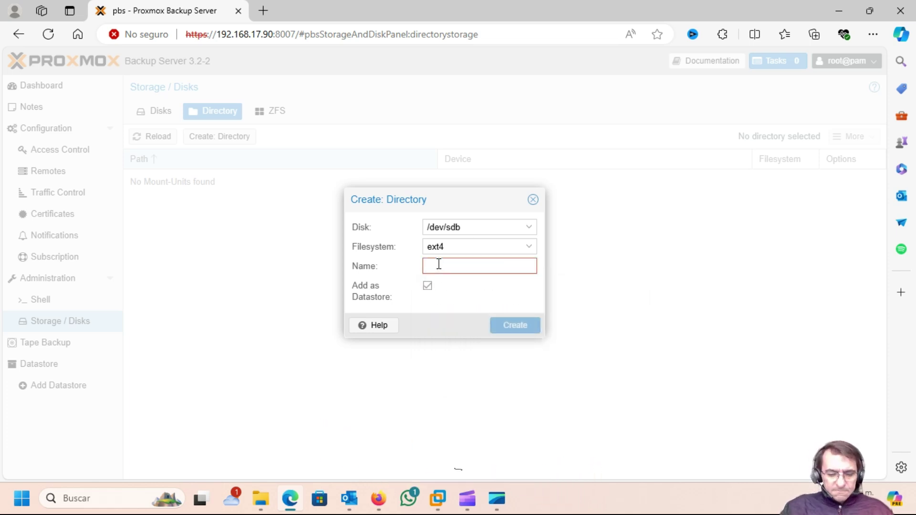
pyautogui.write('Backup')
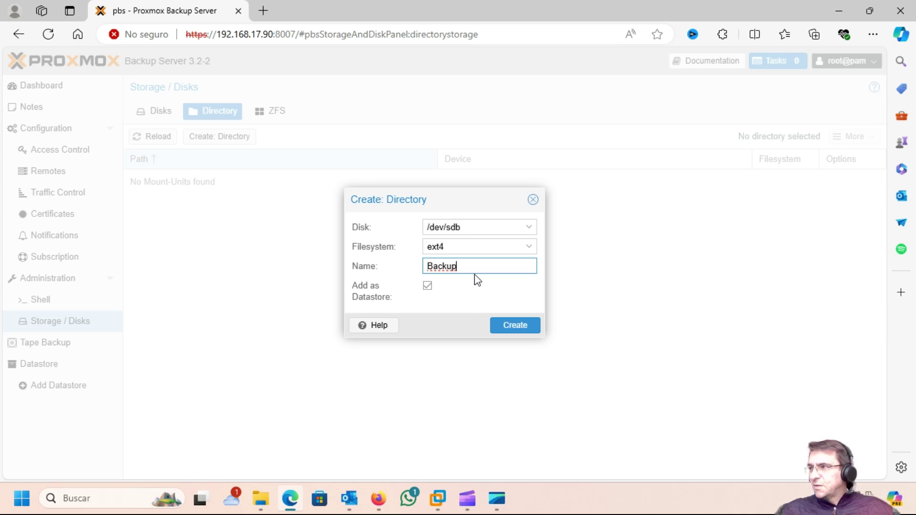
pyautogui.click(513, 327)
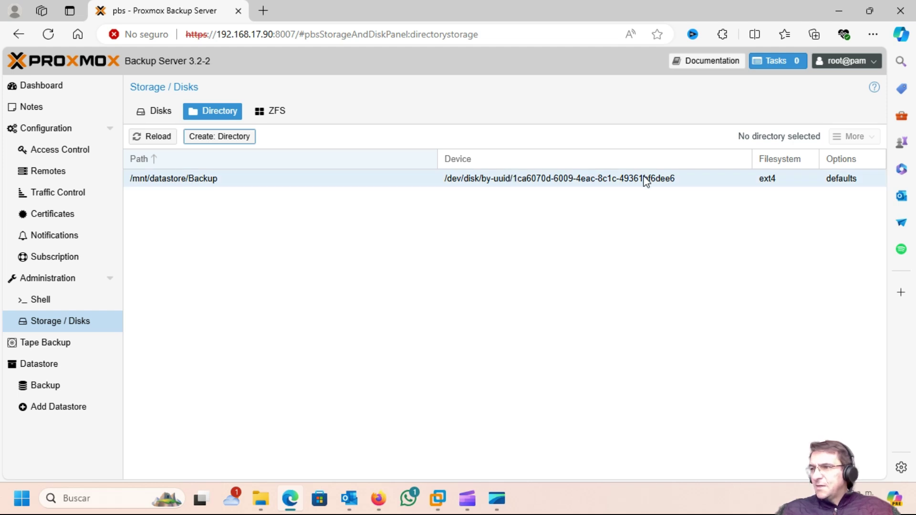
# View the Backup datastore summary showing 0 snapshots, then go to Access Control user management.
pyautogui.click(50, 368)
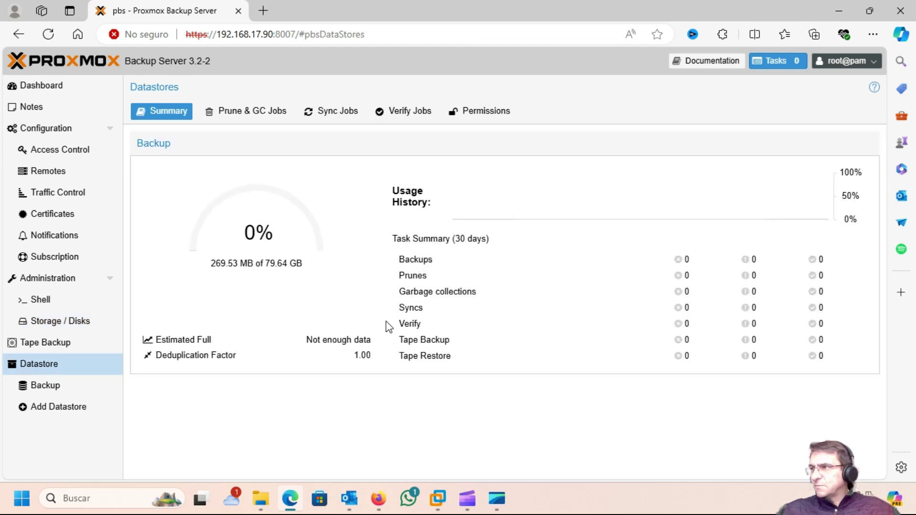
pyautogui.click(40, 389)
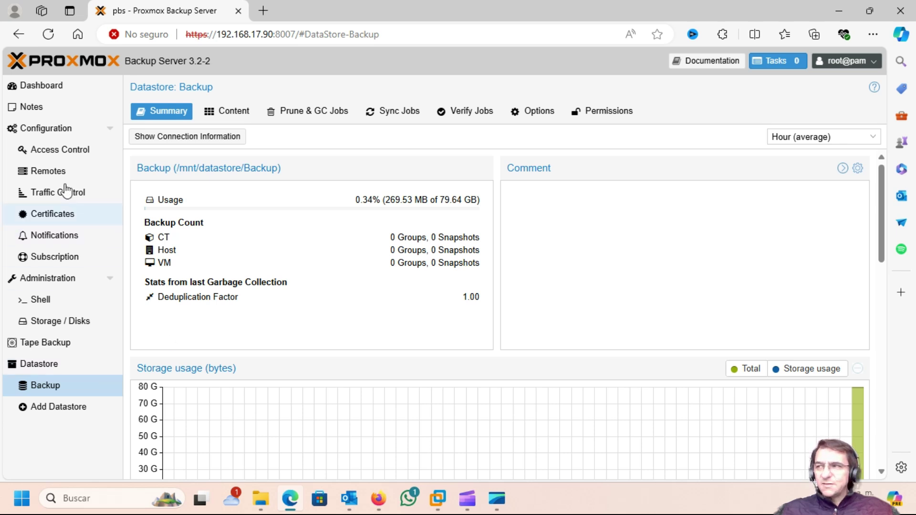
pyautogui.click(56, 156)
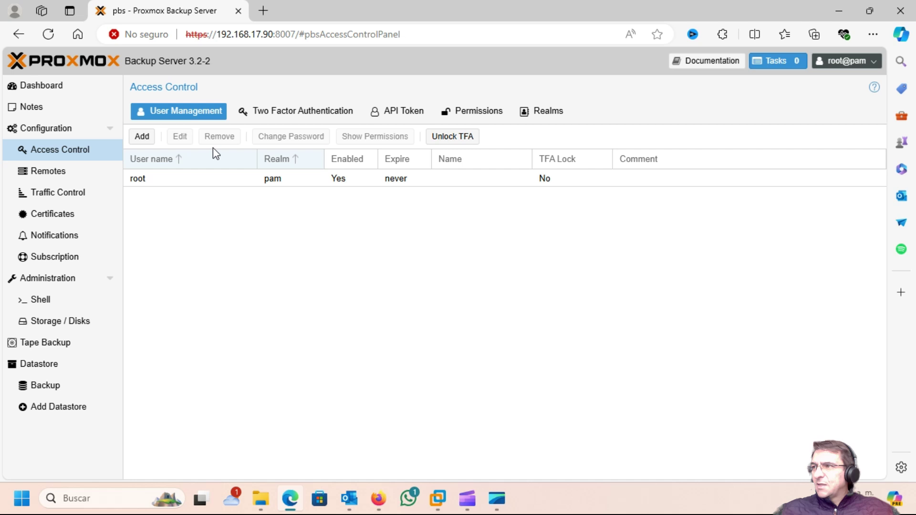
# Add user 'backup' in the pbs realm with a password and comment 'Cuenta de servicio'.
pyautogui.click(141, 137)
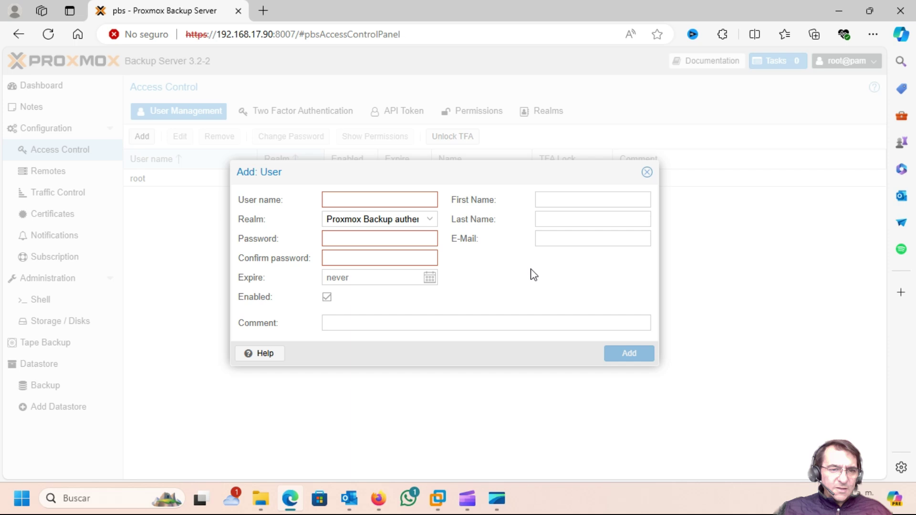
pyautogui.write('backup')
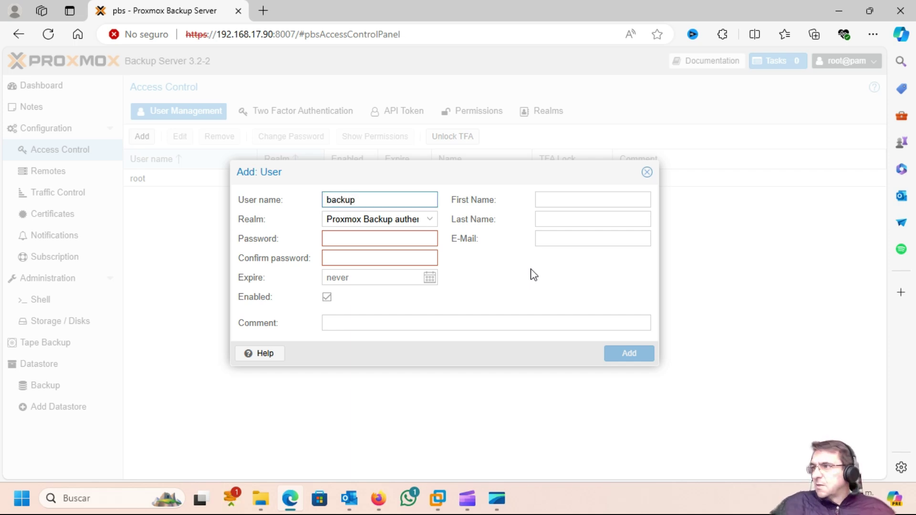
pyautogui.click(431, 220)
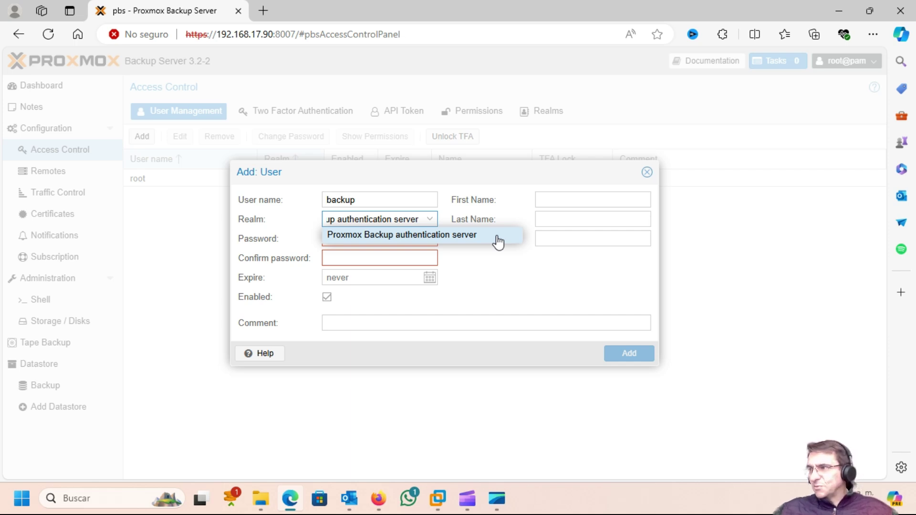
pyautogui.click(421, 238)
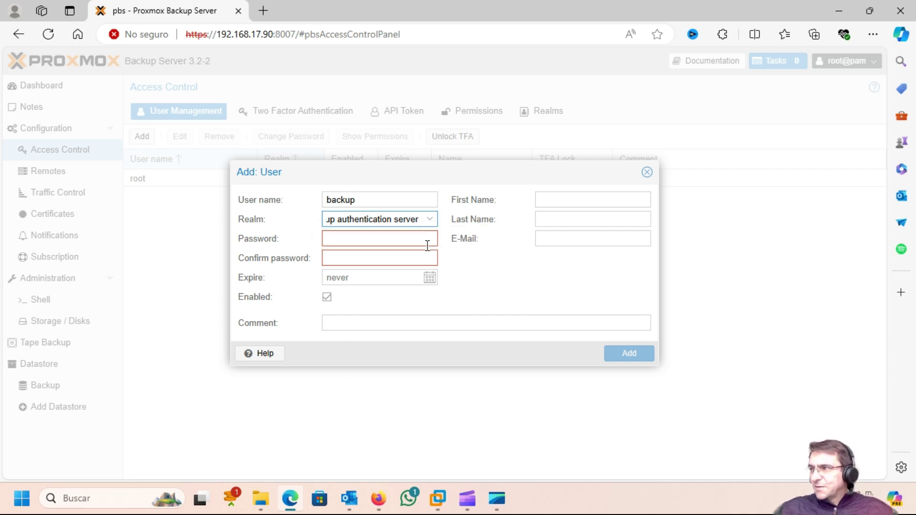
pyautogui.click(351, 239)
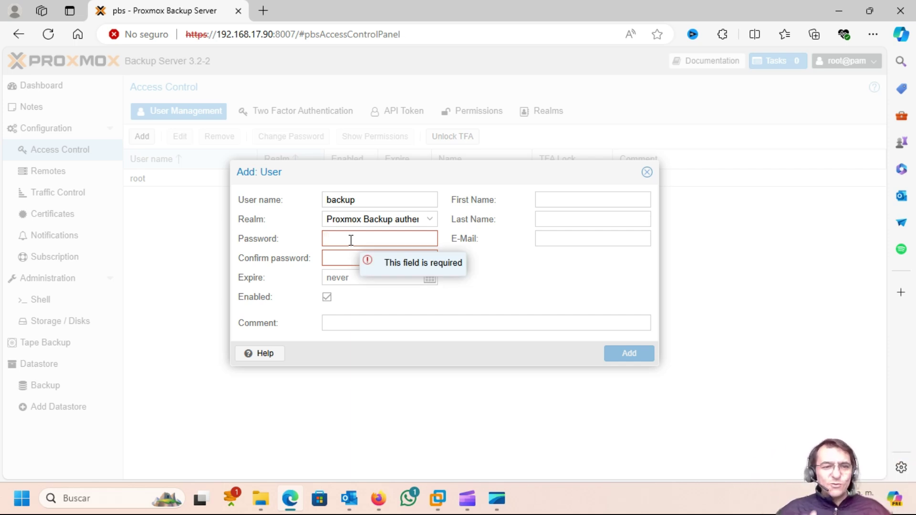
pyautogui.write('*******')
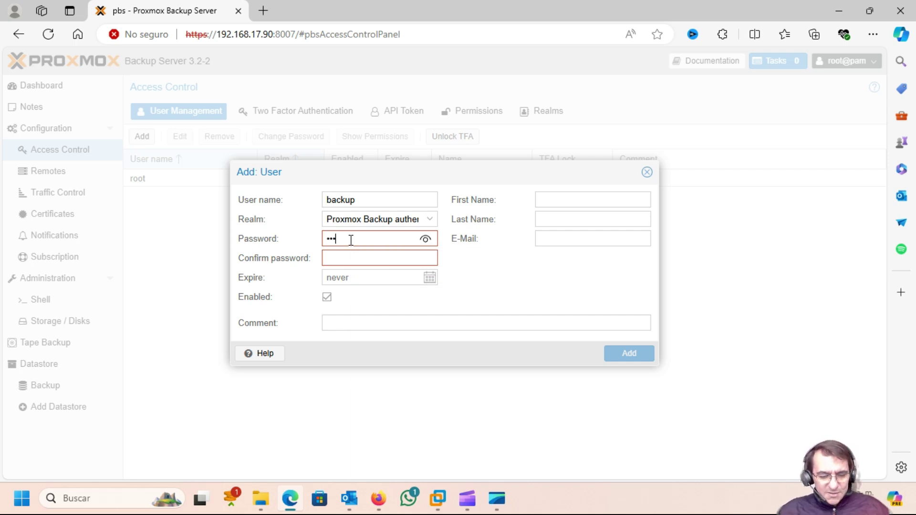
pyautogui.write('***')
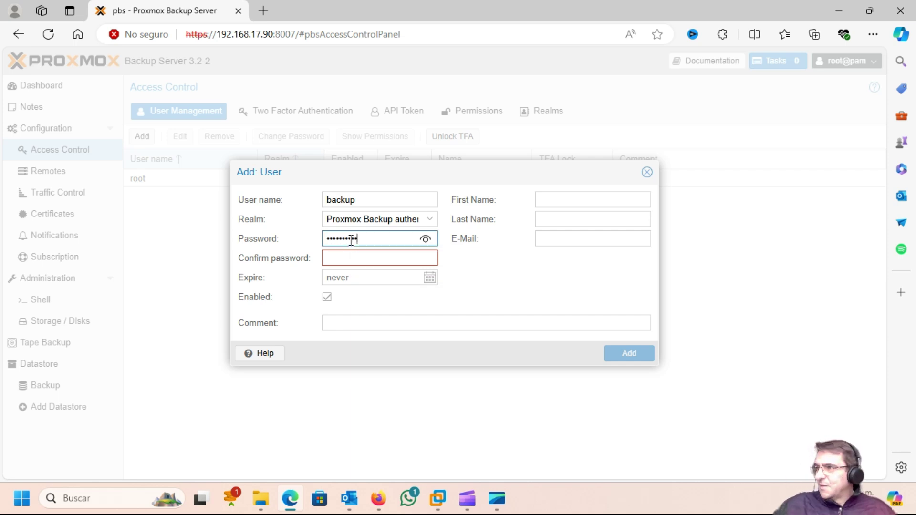
pyautogui.click(338, 262)
pyautogui.write('********')
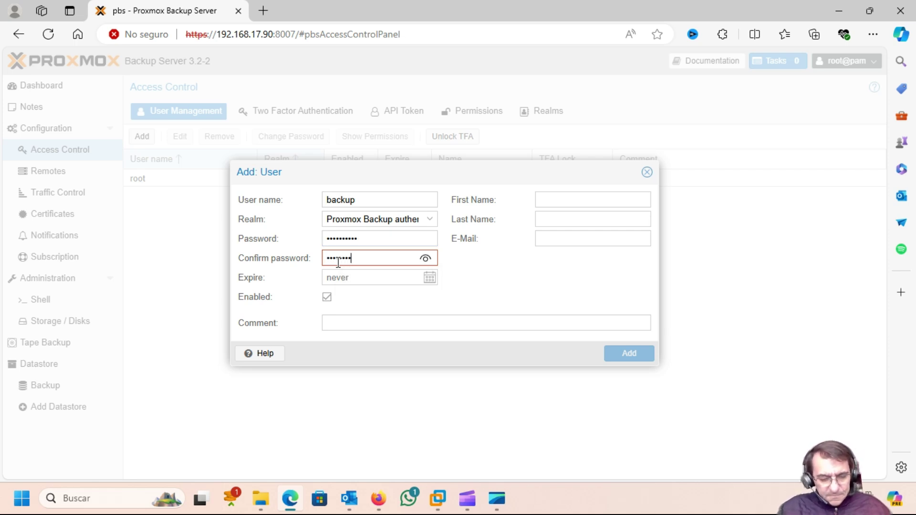
pyautogui.write('**')
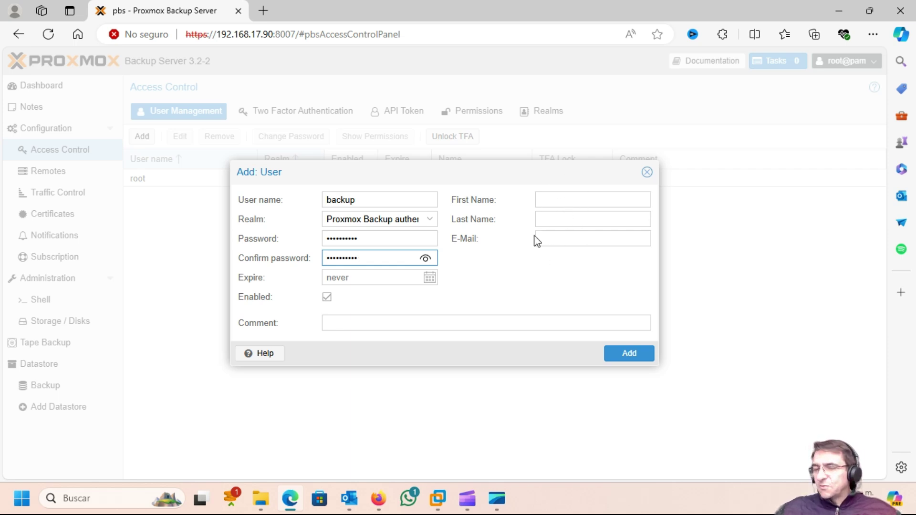
pyautogui.click(365, 322)
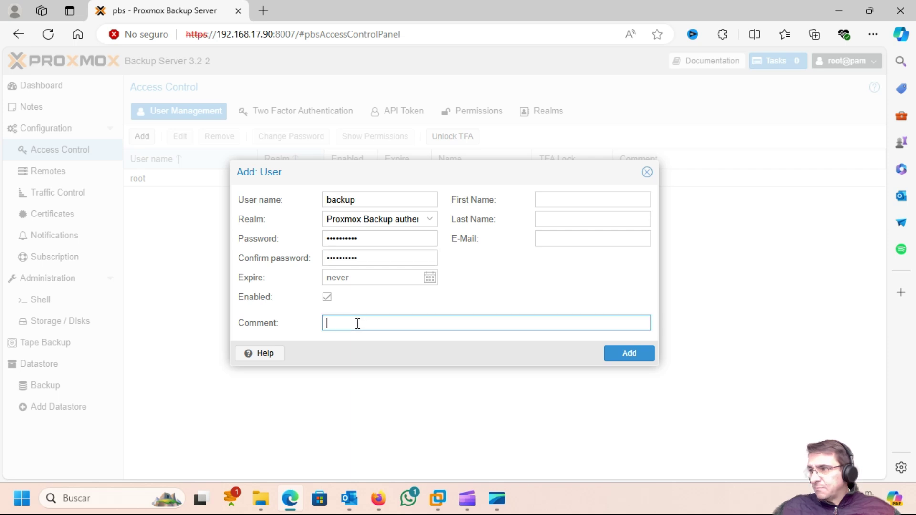
pyautogui.write('Cuenta d')
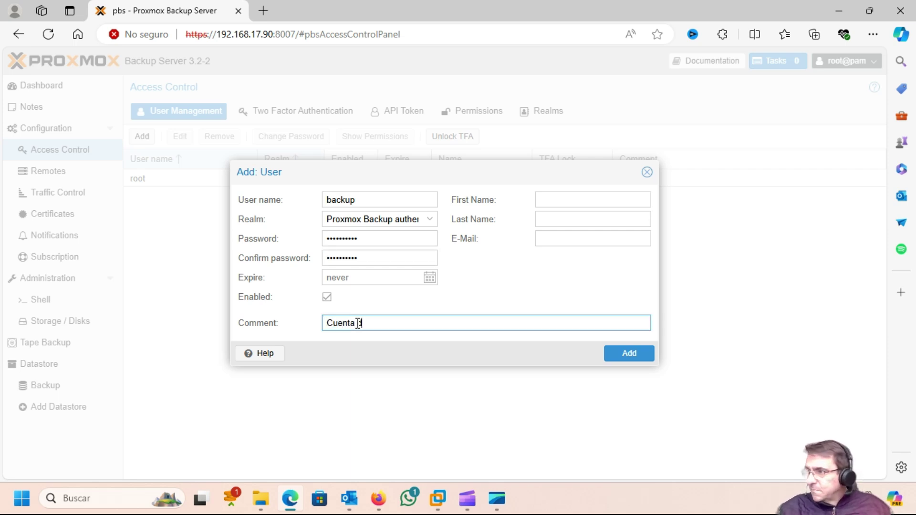
pyautogui.write('e servicio')
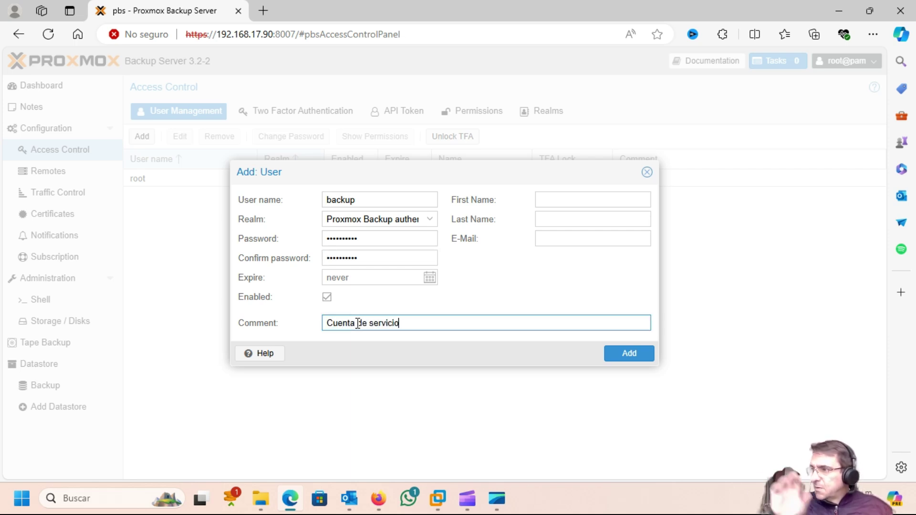
pyautogui.click(628, 360)
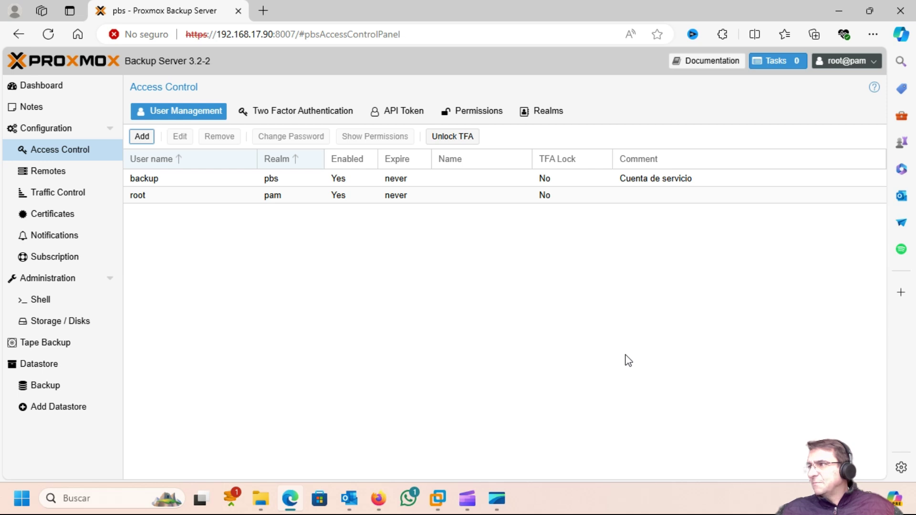
pyautogui.click(476, 113)
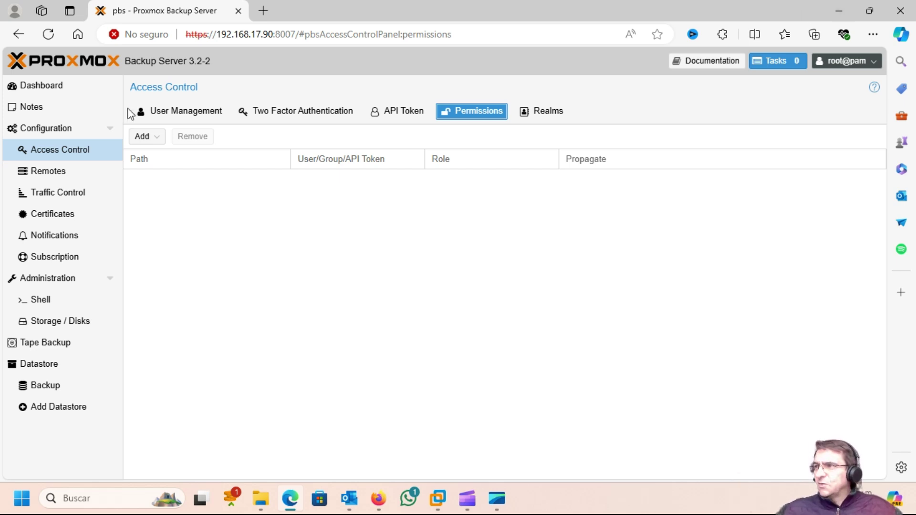
# Grant backup@pbs the DatastoreBackup role on path /datastore/Backup.
pyautogui.click(143, 138)
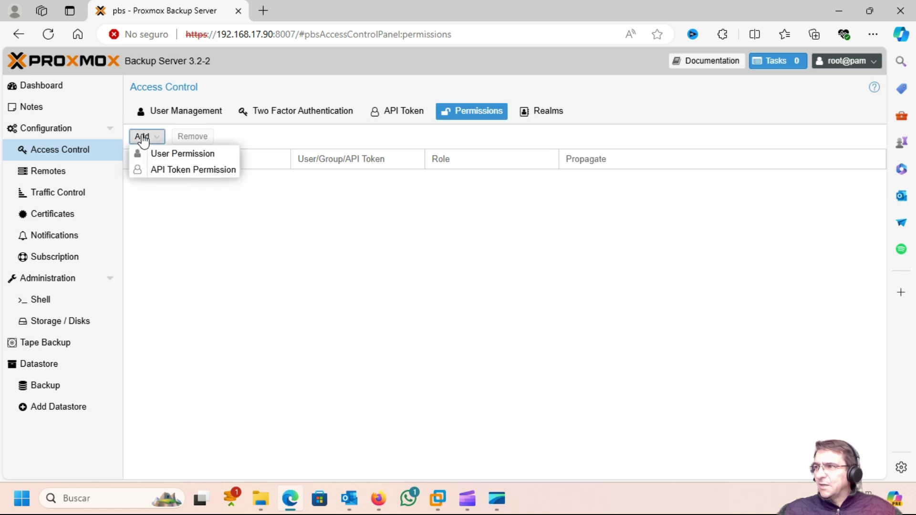
pyautogui.click(182, 153)
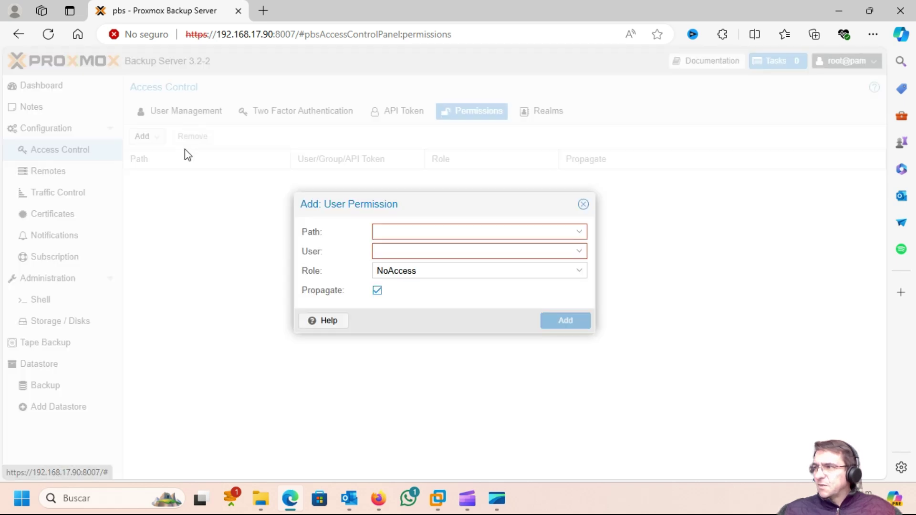
pyautogui.click(580, 232)
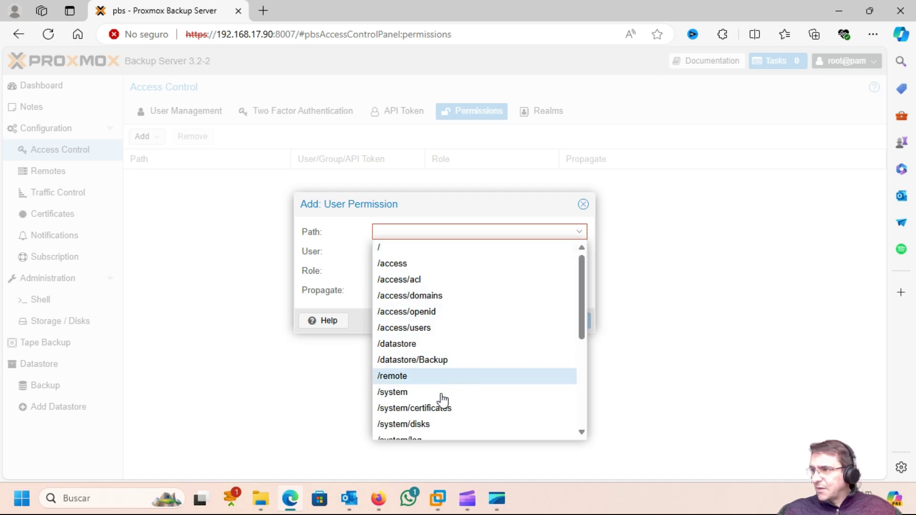
pyautogui.click(440, 361)
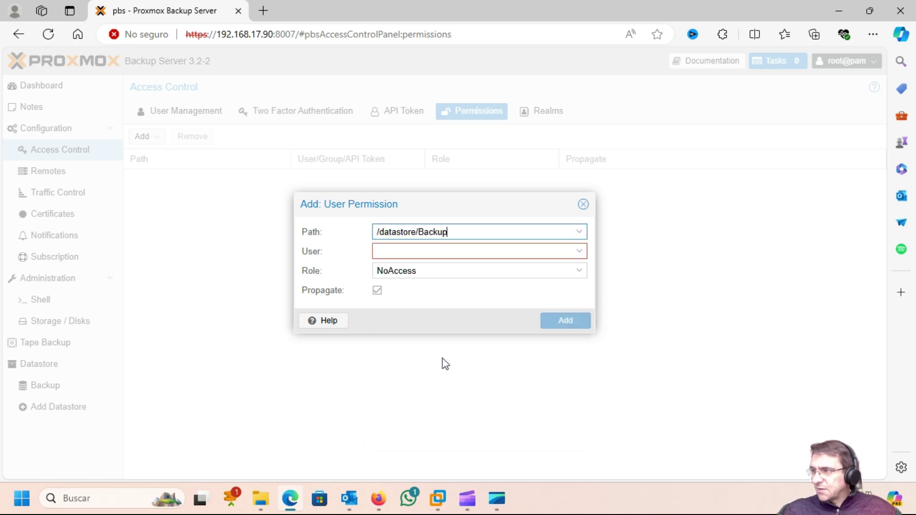
pyautogui.click(578, 251)
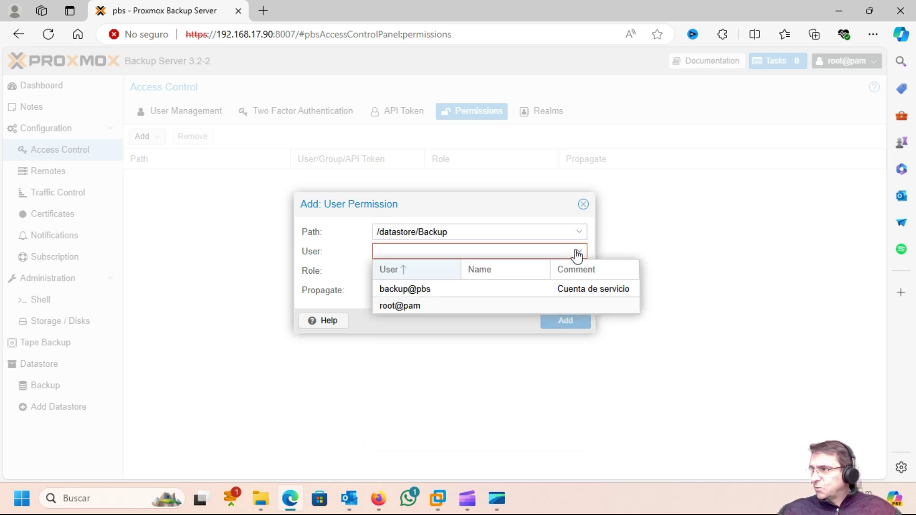
pyautogui.click(419, 290)
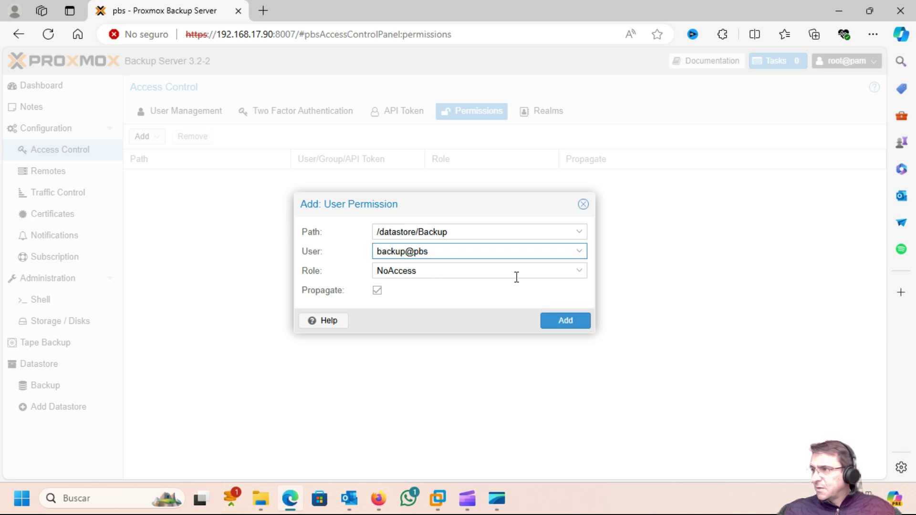
pyautogui.click(585, 272)
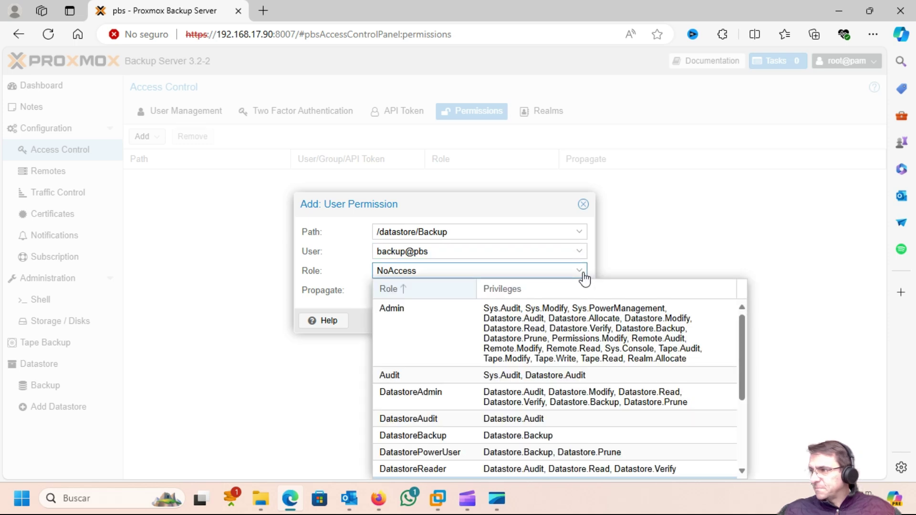
pyautogui.click(432, 435)
pyautogui.click(565, 320)
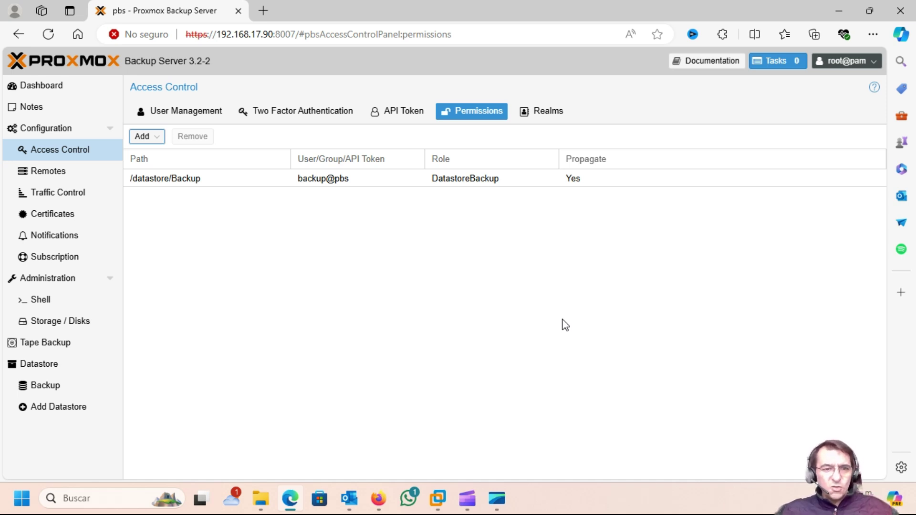
pyautogui.click(38, 385)
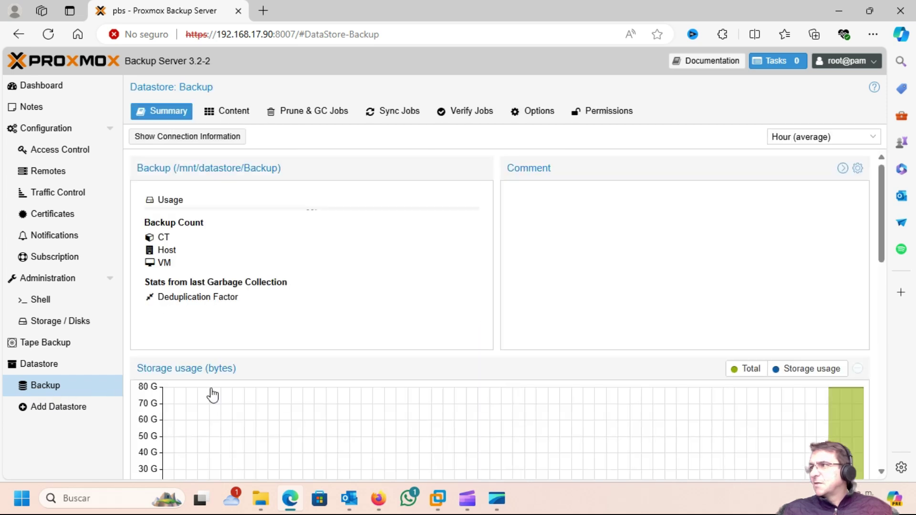
# Review the Backup datastore's Permissions tab, opening and cancelling a new user permission dialog.
pyautogui.click(591, 112)
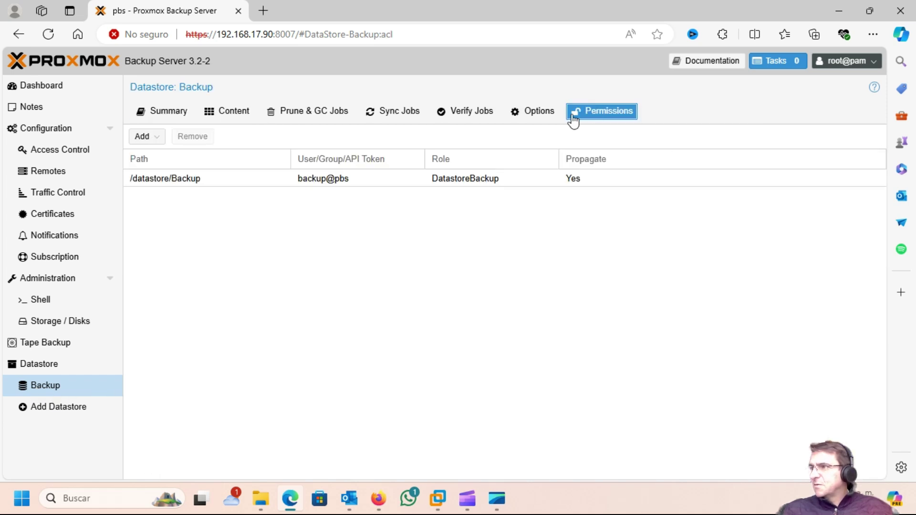
pyautogui.click(144, 137)
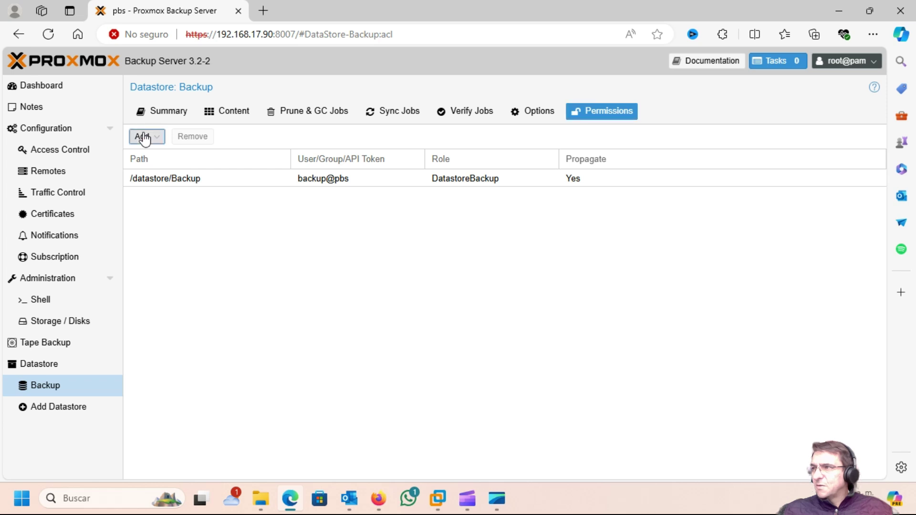
pyautogui.click(193, 154)
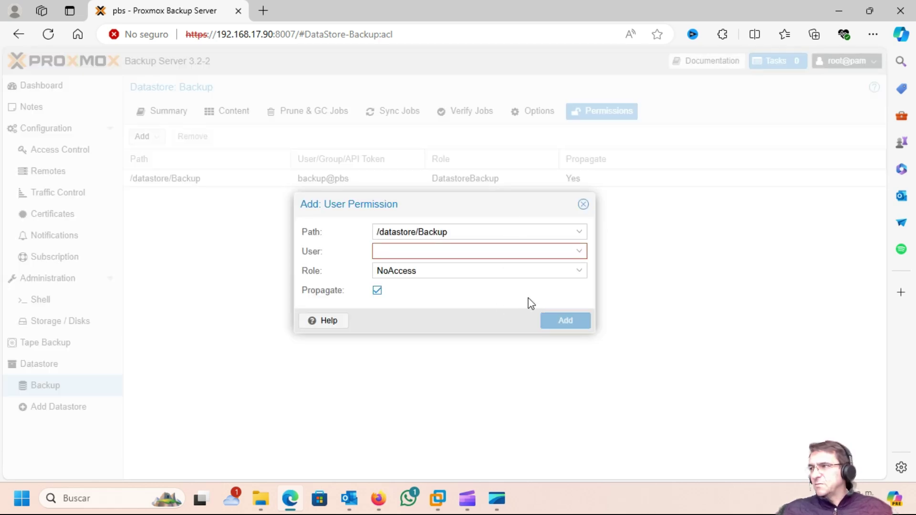
pyautogui.click(583, 204)
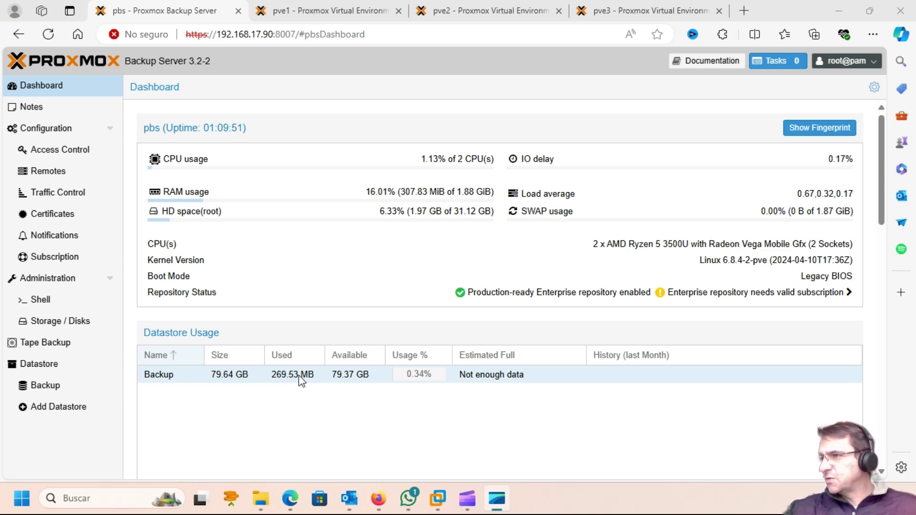
# Show the Backup datastore's connection information: host 192.168.17.90, fingerprint, repository 192.168.17.90:Backup.
pyautogui.click(36, 388)
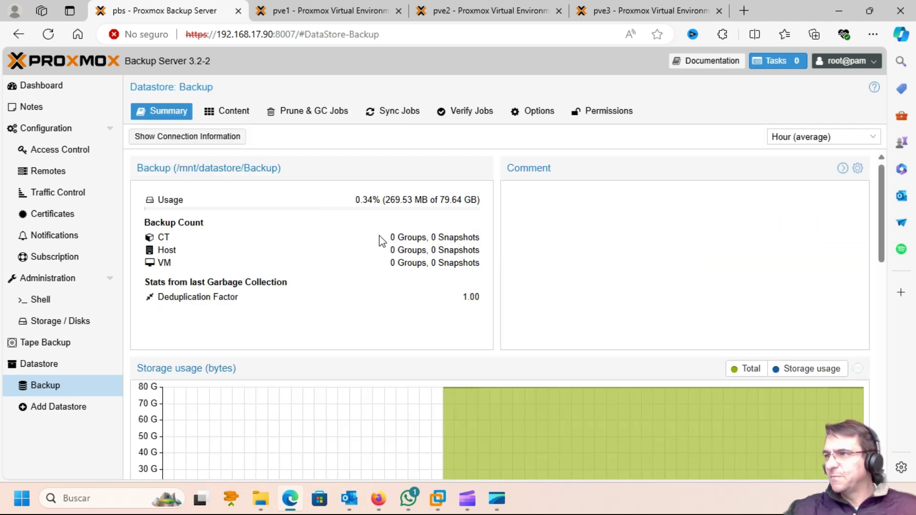
pyautogui.scroll(-10, 562, 252)
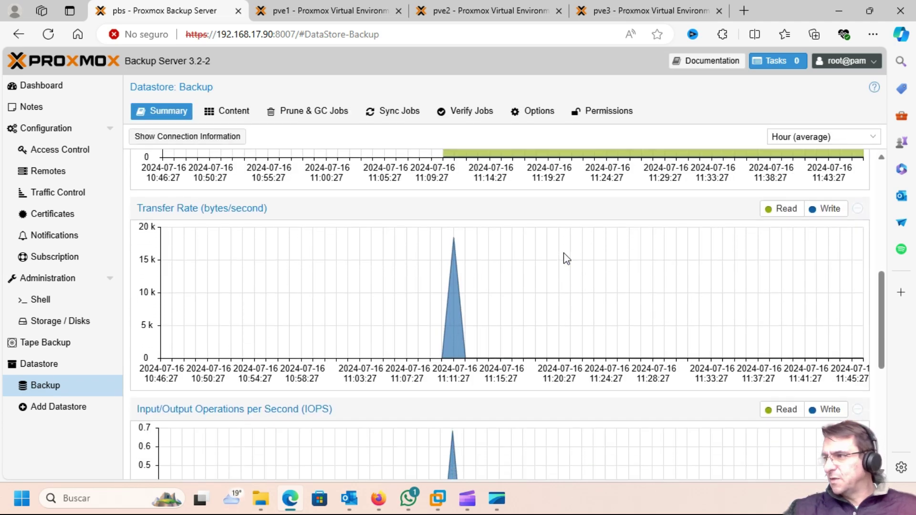
pyautogui.scroll(10, 565, 258)
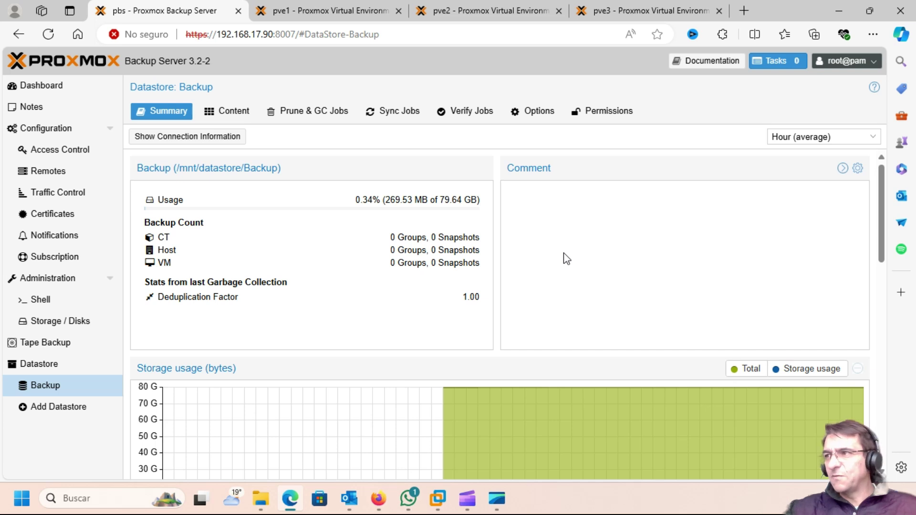
pyautogui.click(165, 140)
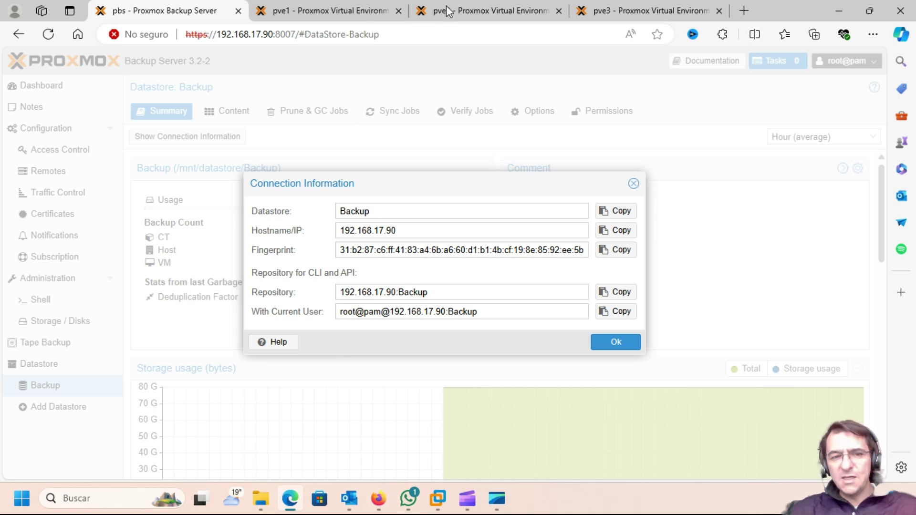
# Switch to the pve1 browser tab showing the HCI1 cluster's Datacenter summary.
pyautogui.click(322, 11)
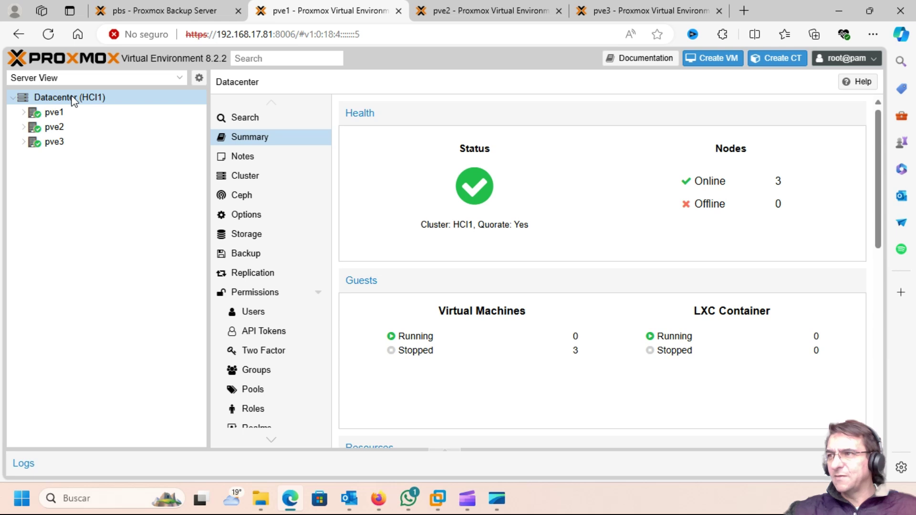
# From the Datacenter Storage list, add a new Proxmox Backup Server storage.
pyautogui.click(246, 235)
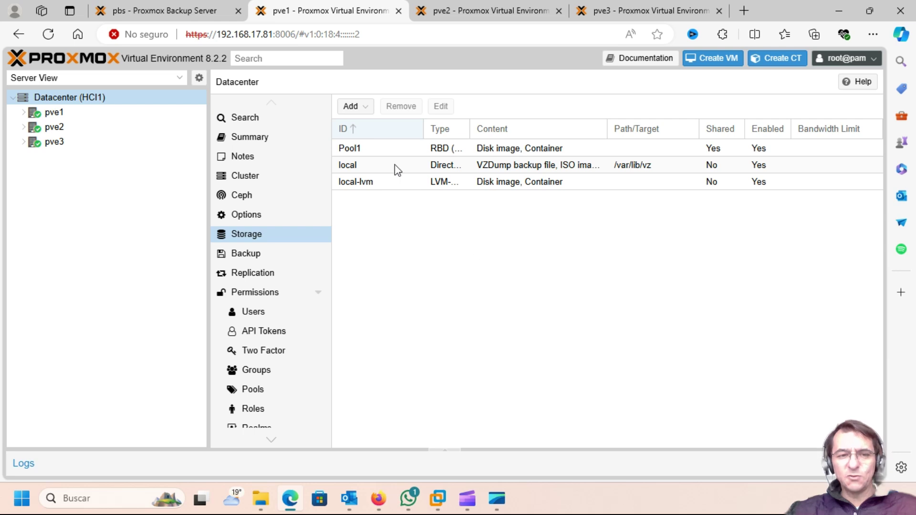
pyautogui.click(368, 110)
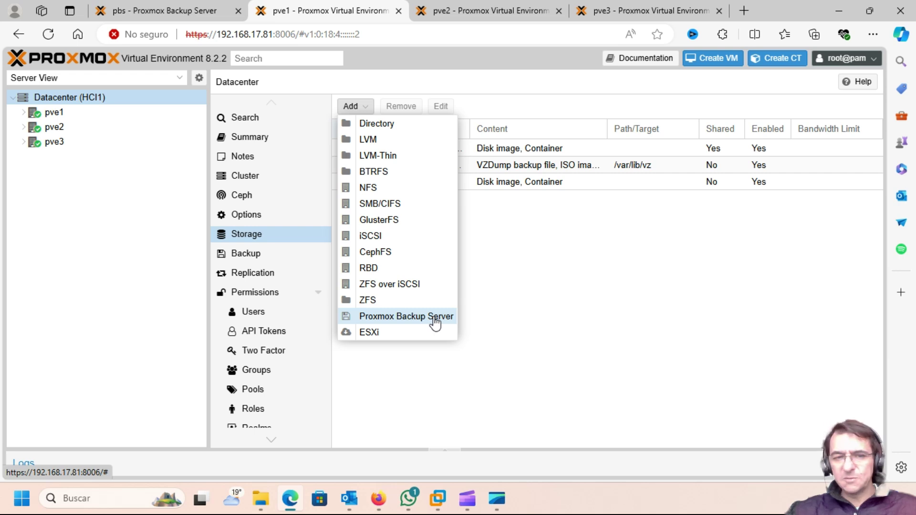
pyautogui.click(435, 319)
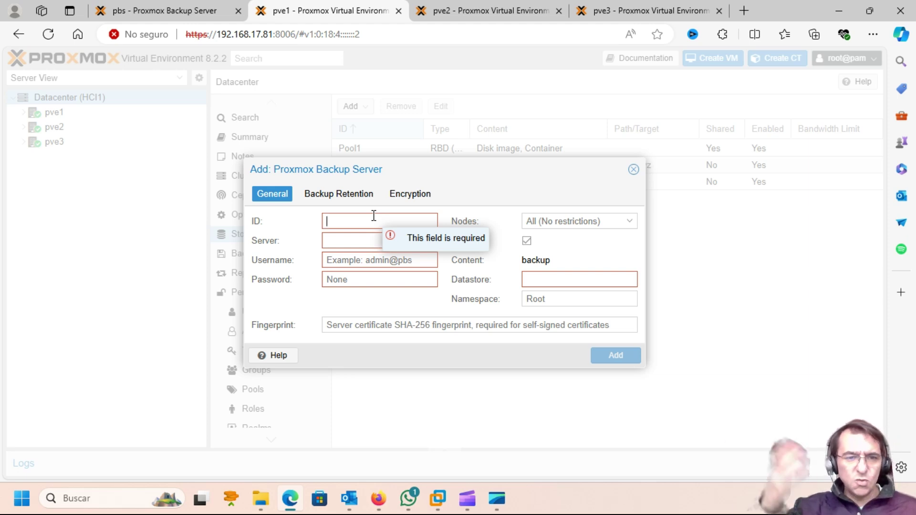
# Enter ID Backup1 and paste the backup server's IP 192.168.17.90 into Server.
pyautogui.write('Backup1')
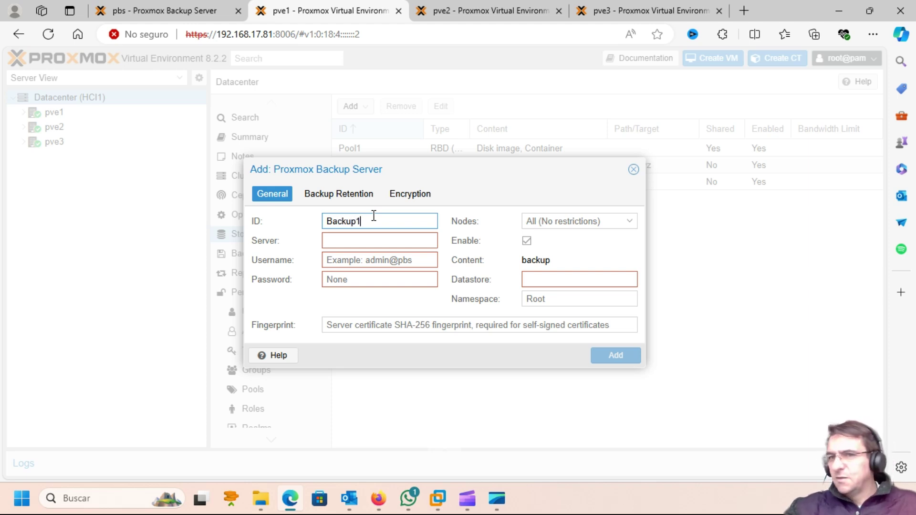
pyautogui.click(356, 237)
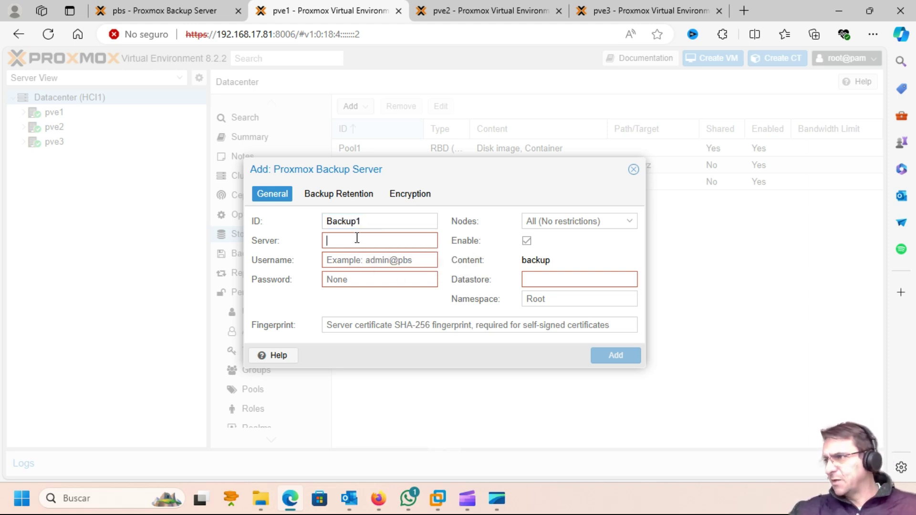
pyautogui.click(176, 11)
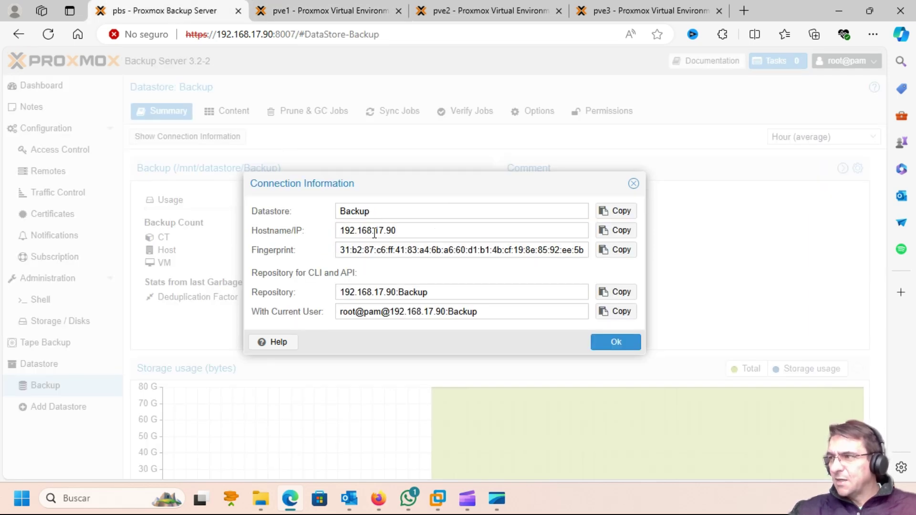
pyautogui.click(616, 233)
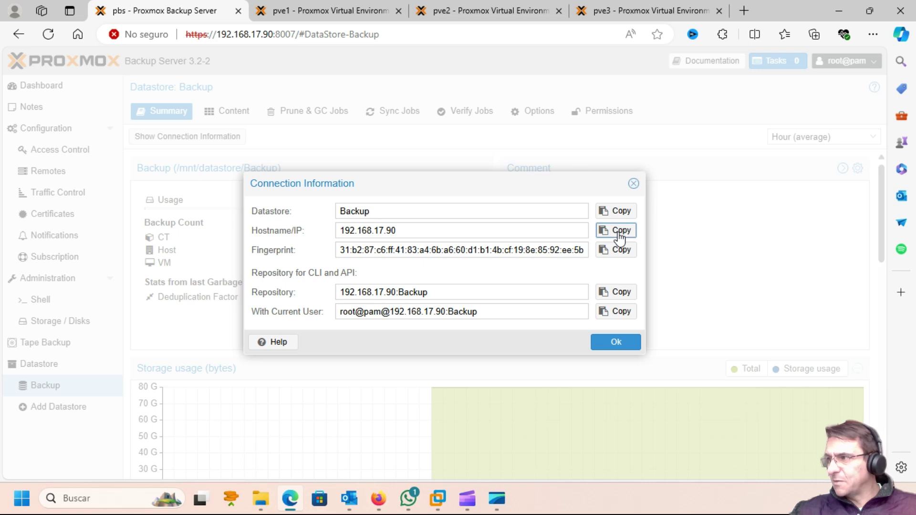
pyautogui.click(321, 11)
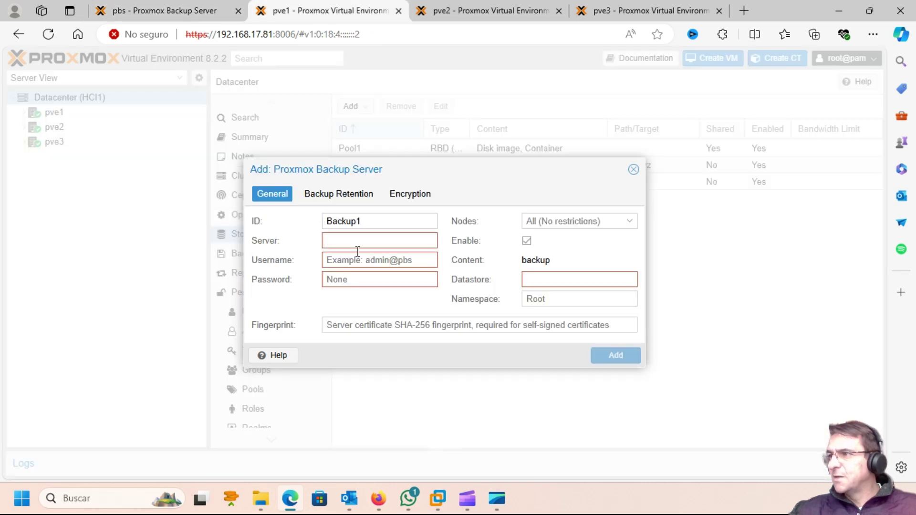
pyautogui.hotkey('ctrl', 'v')
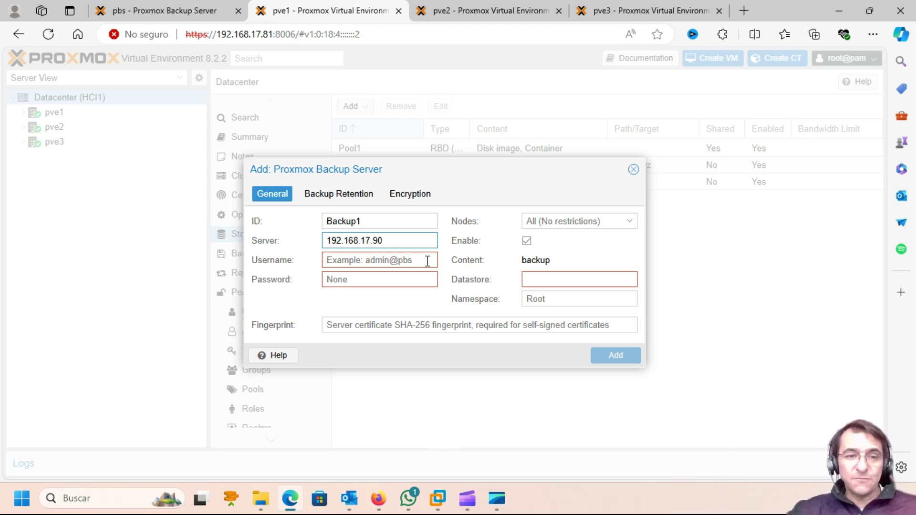
# Enter the backup user's username and password in the storage form.
pyautogui.click(364, 261)
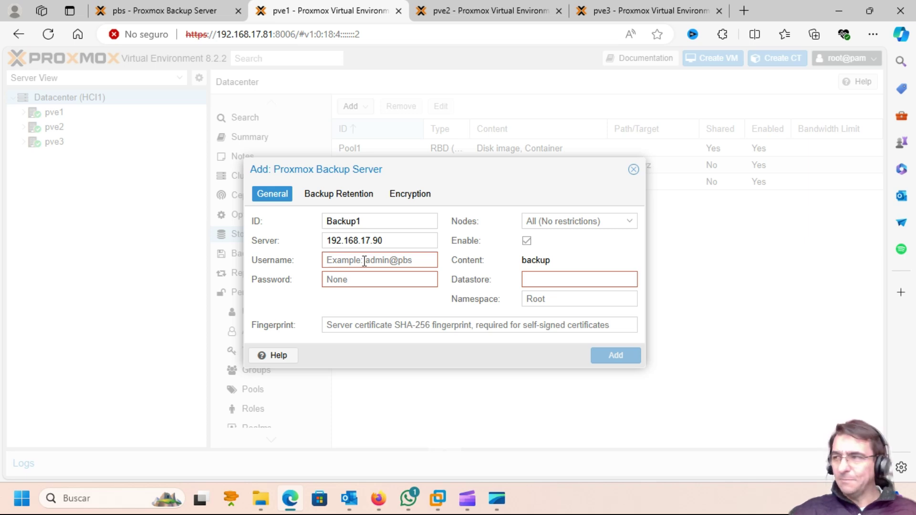
pyautogui.write('backu')
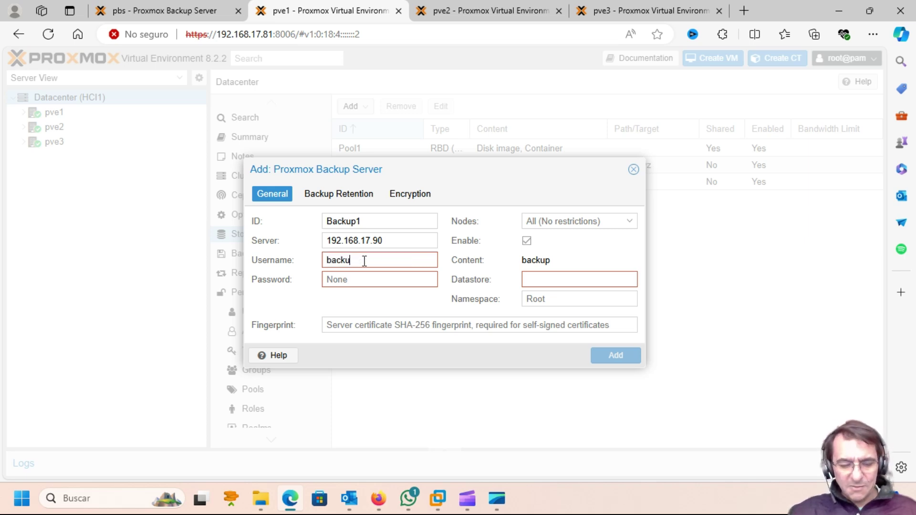
pyautogui.write('p@')
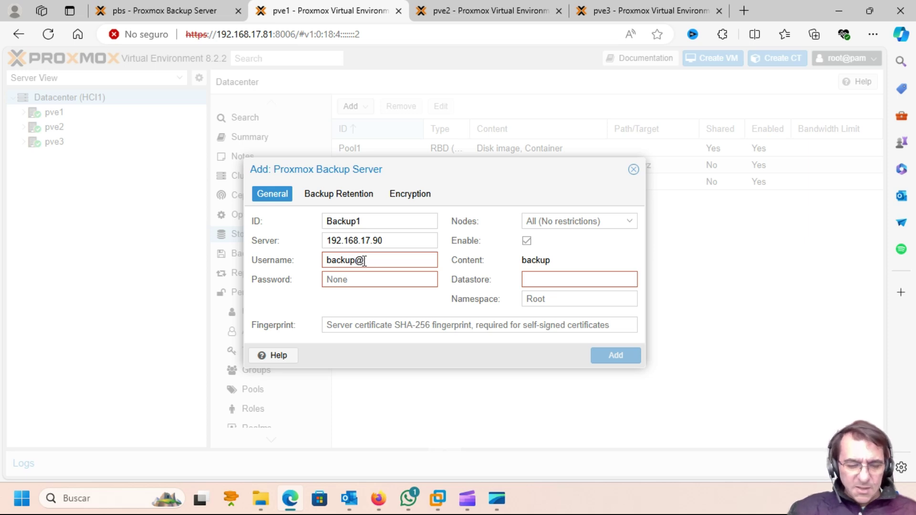
pyautogui.write('pbs')
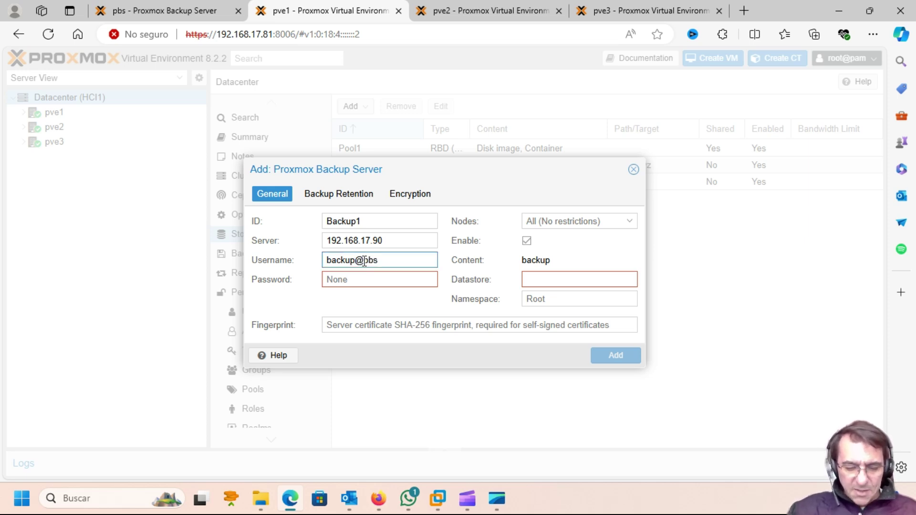
pyautogui.click(376, 279)
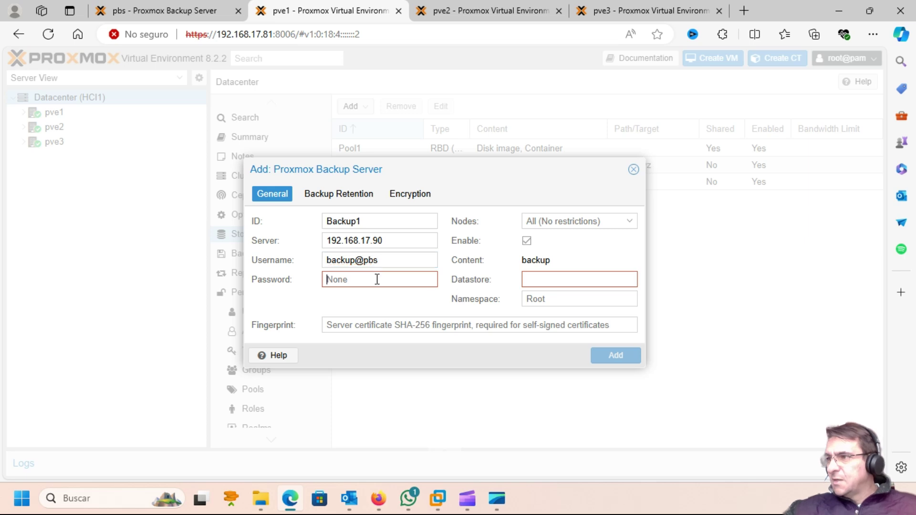
pyautogui.write('•••••••')
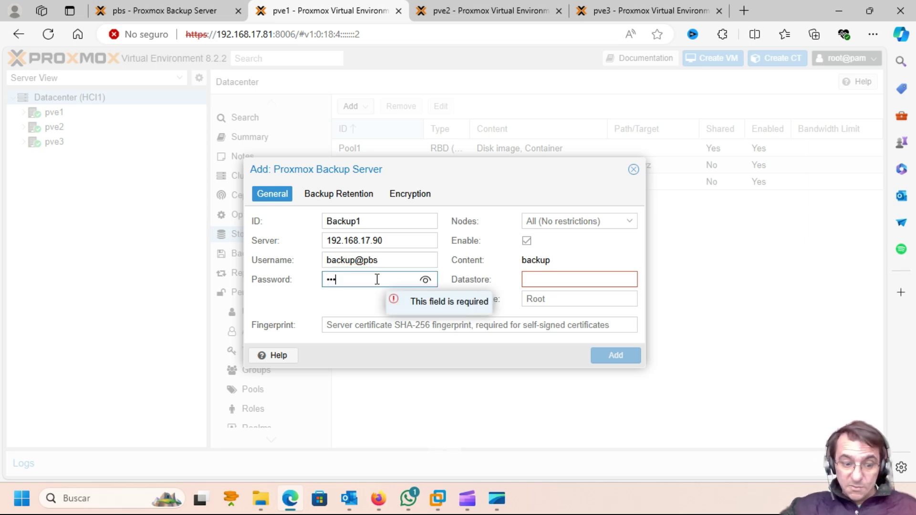
pyautogui.write('•••')
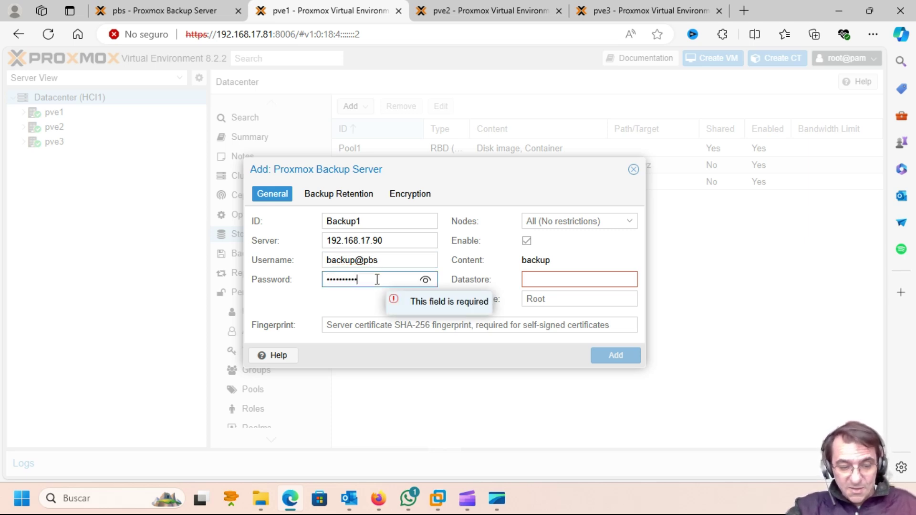
pyautogui.click(609, 243)
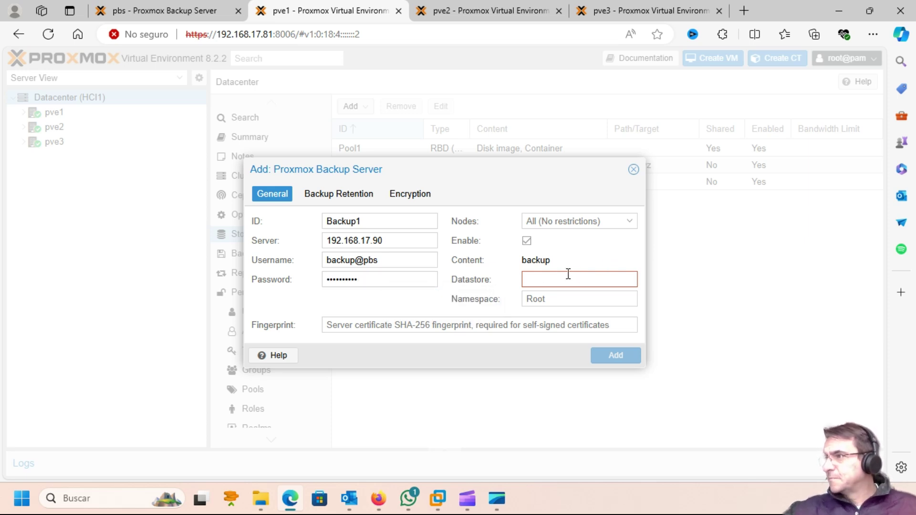
pyautogui.click(143, 11)
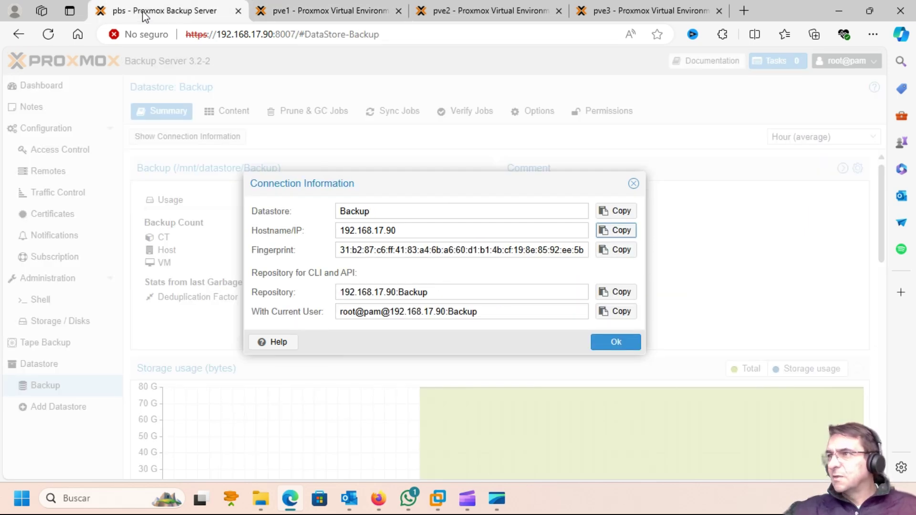
# Copy the datastore name Backup from the connection details into the Datastore field.
pyautogui.click(617, 215)
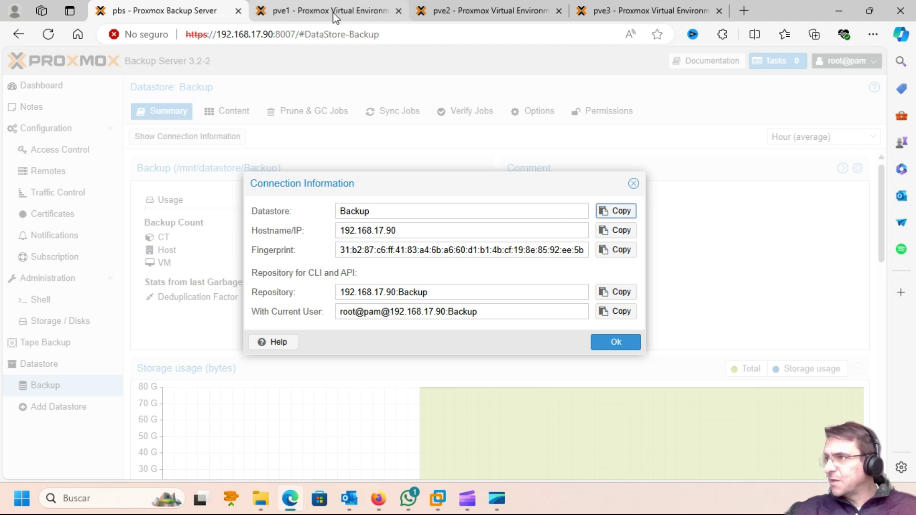
pyautogui.click(333, 14)
pyautogui.click(547, 279)
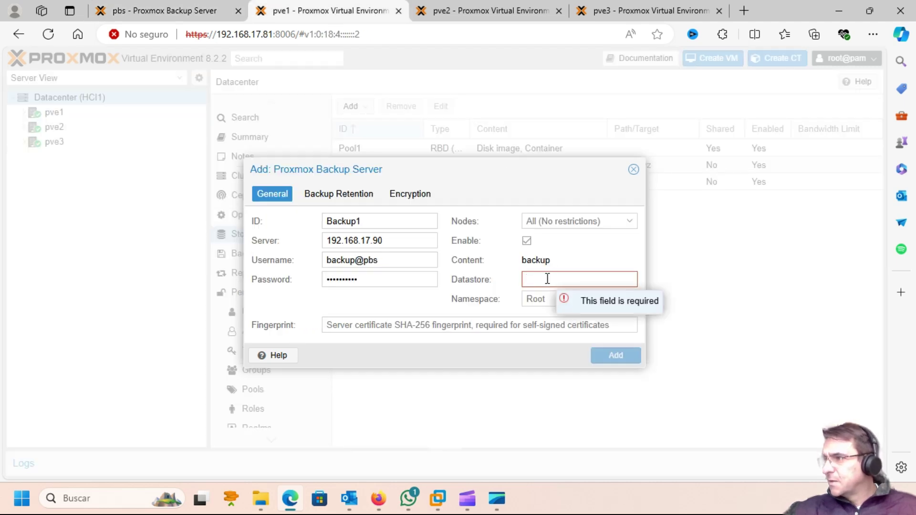
pyautogui.hotkey('ctrl', 'v')
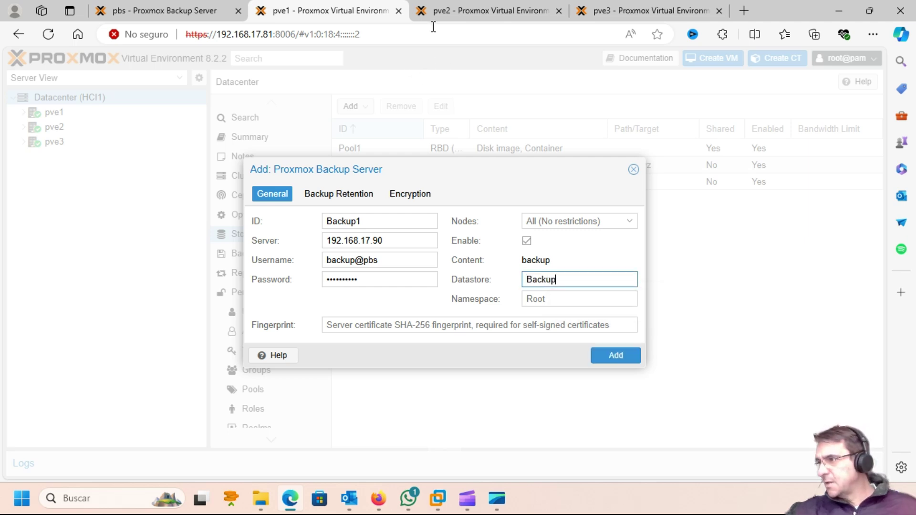
# Paste the server's certificate fingerprint and create the Backup1 storage.
pyautogui.click(167, 12)
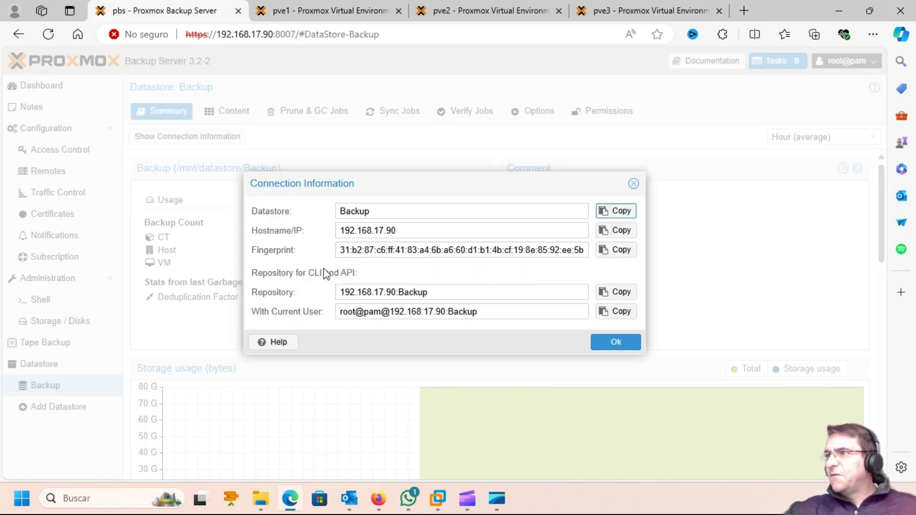
pyautogui.click(624, 251)
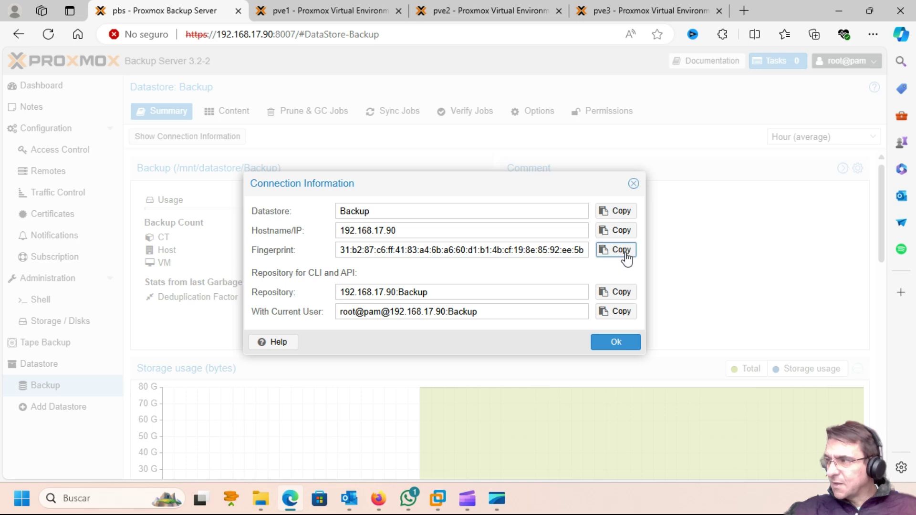
pyautogui.click(313, 14)
pyautogui.click(495, 322)
pyautogui.hotkey('ctrl', 'v')
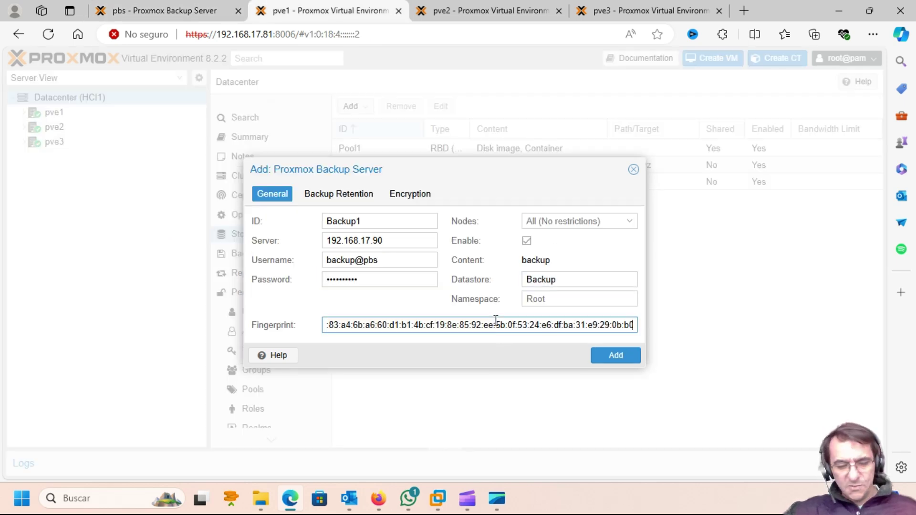
pyautogui.click(612, 358)
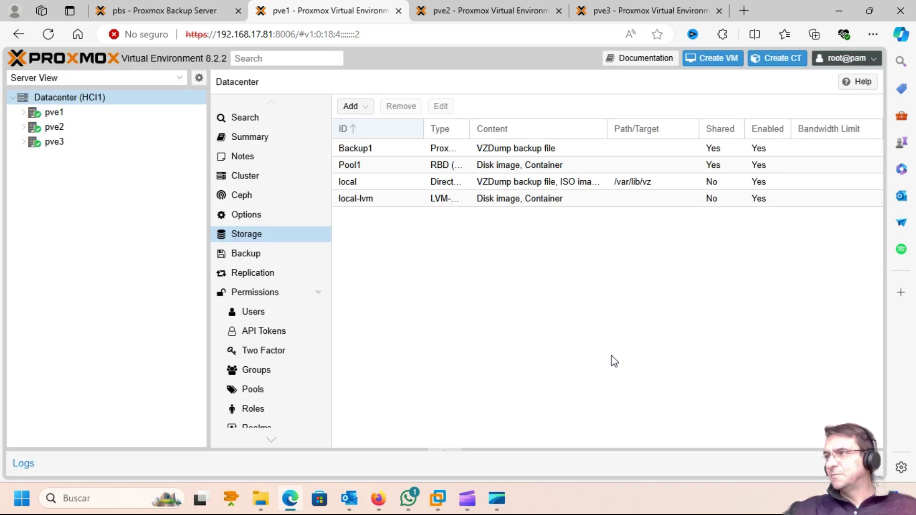
# Verify Backup1 appears in the Datacenter Storage lists of pve1, pve2 and pve3.
pyautogui.click(362, 151)
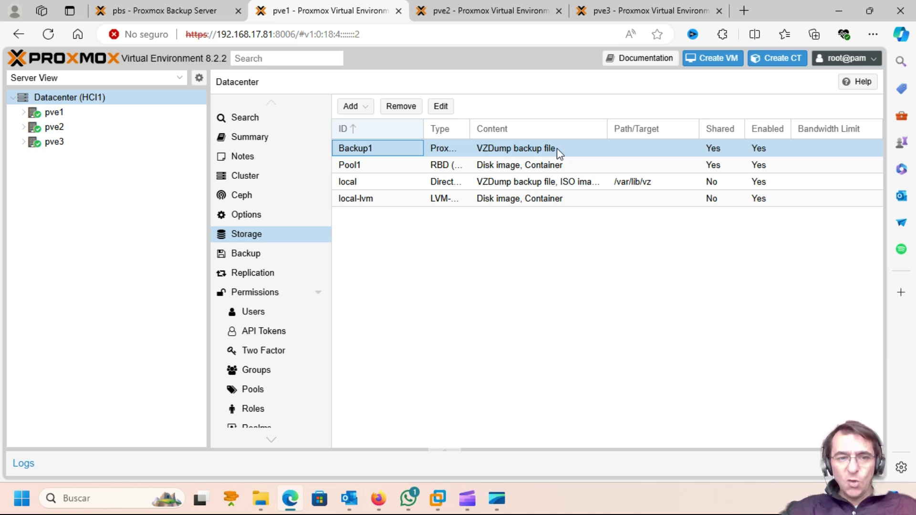
pyautogui.click(454, 11)
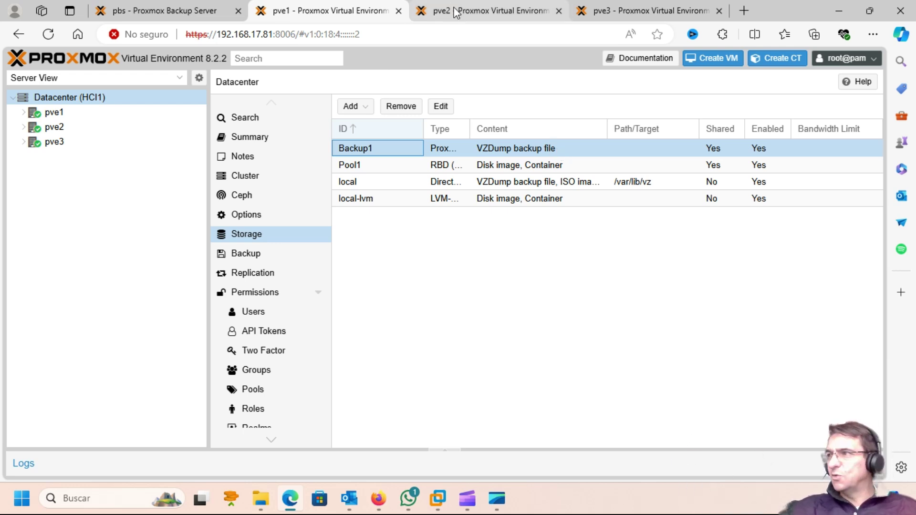
pyautogui.click(251, 241)
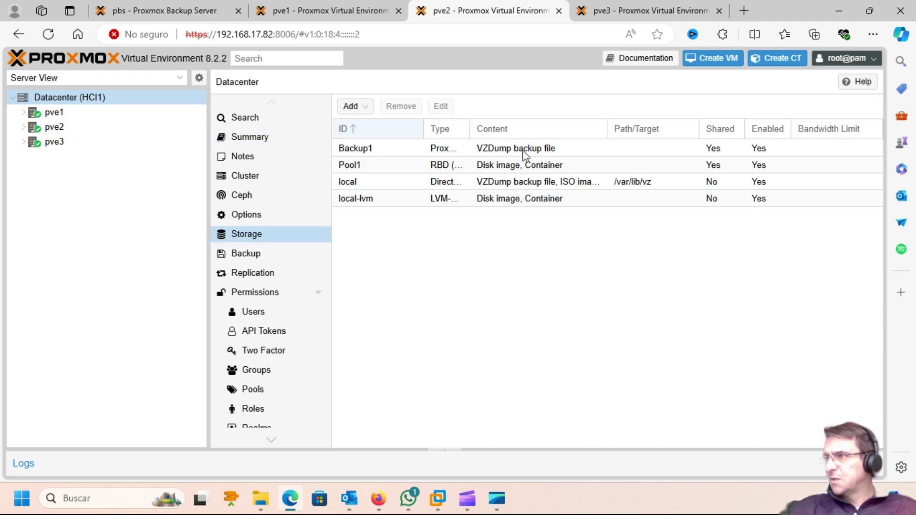
pyautogui.click(617, 10)
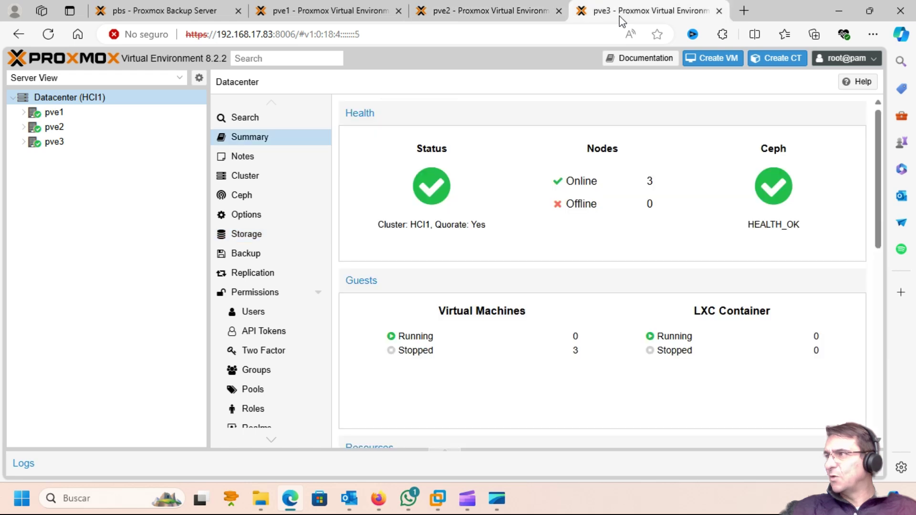
pyautogui.click(244, 243)
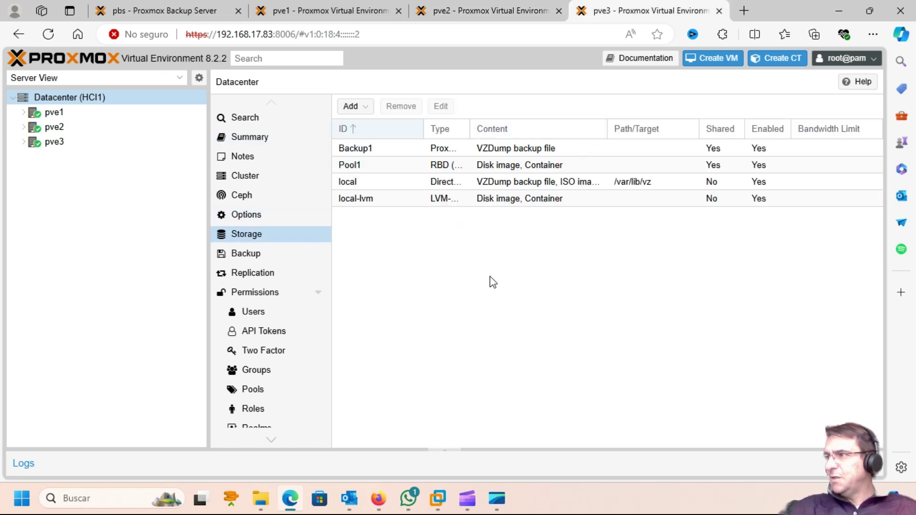
pyautogui.click(138, 9)
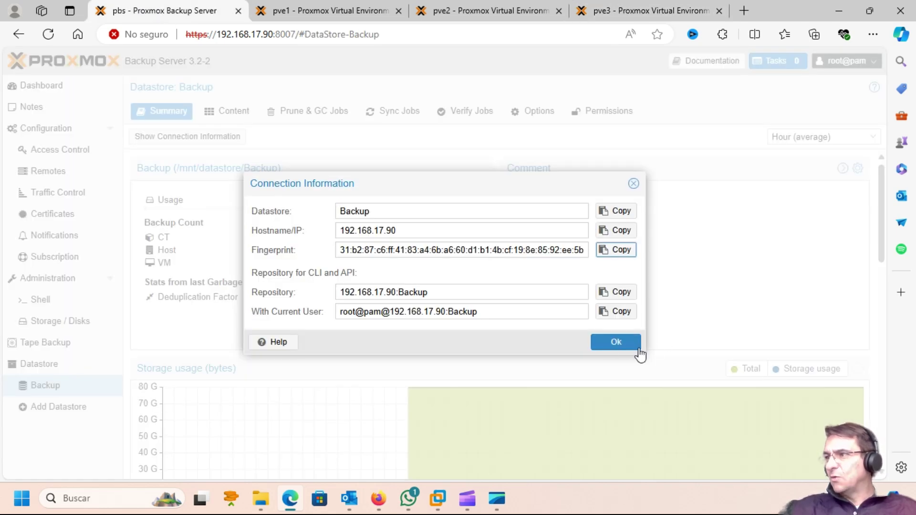
# Close the connection information and show pve1's Datacenter Backup jobs page.
pyautogui.click(620, 343)
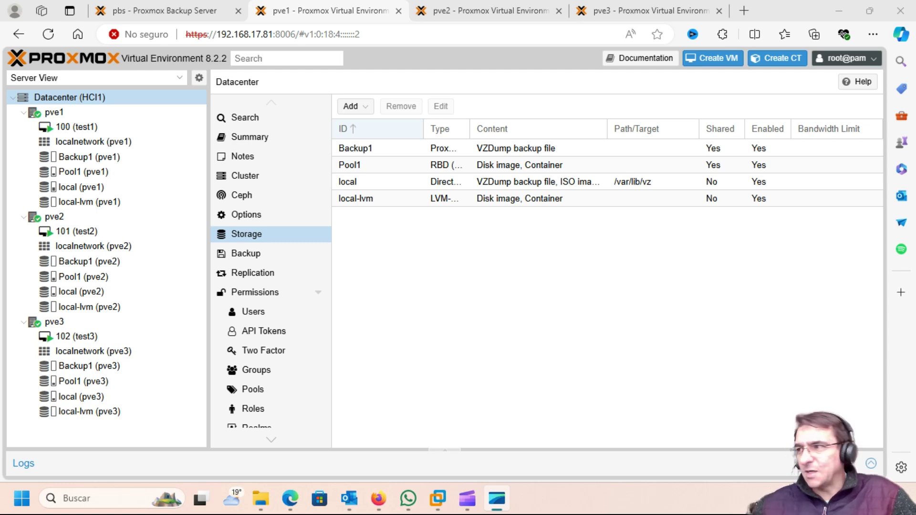
pyautogui.click(256, 261)
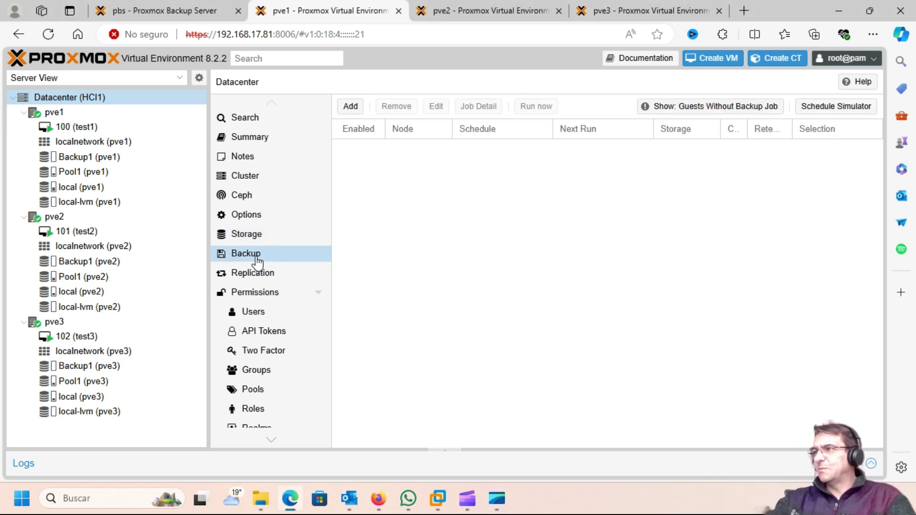
# Start a new backup job for all nodes on Backup1, scheduled every day at 21:00.
pyautogui.click(351, 107)
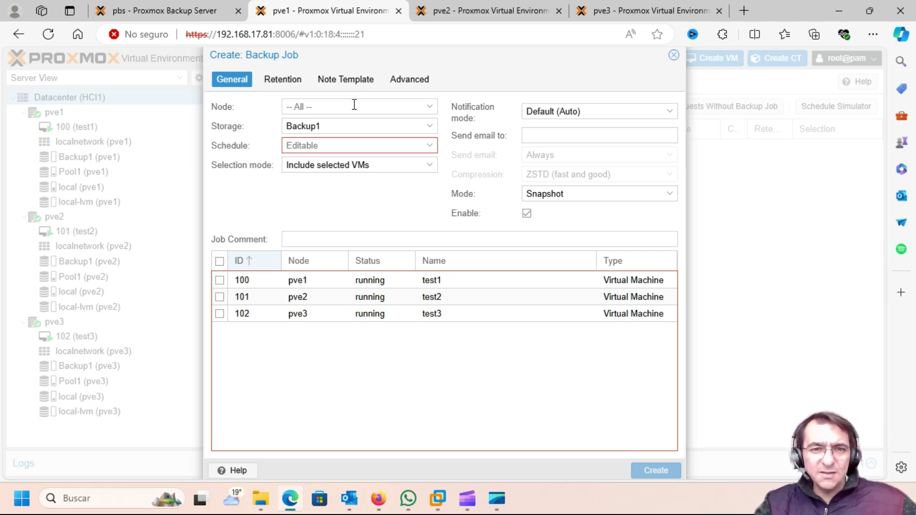
pyautogui.click(430, 111)
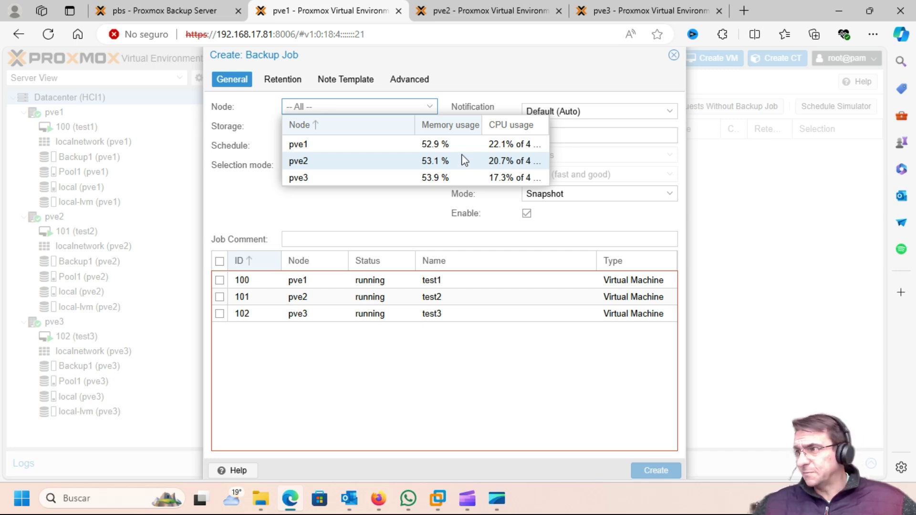
pyautogui.click(329, 143)
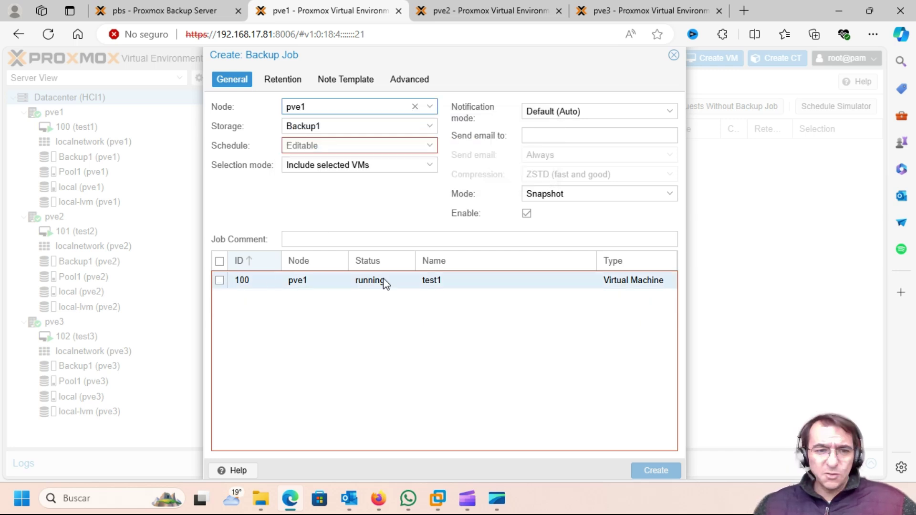
pyautogui.click(414, 107)
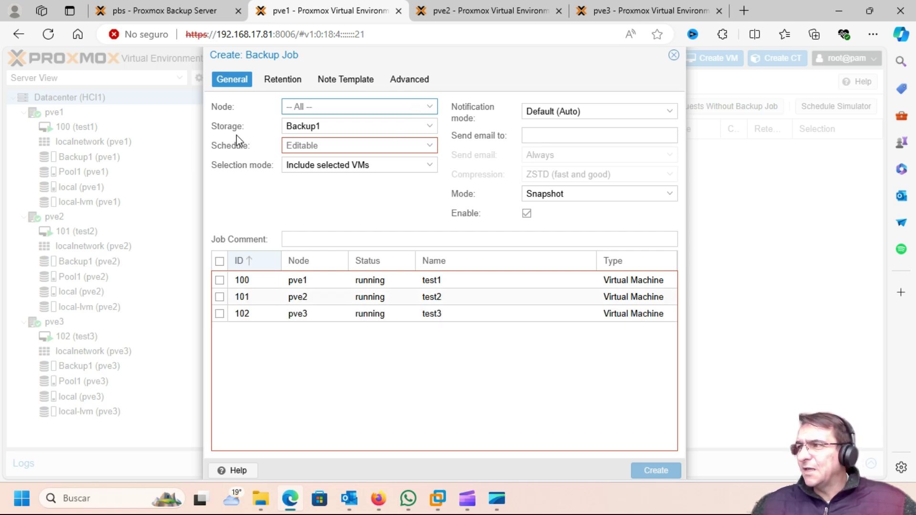
pyautogui.click(430, 126)
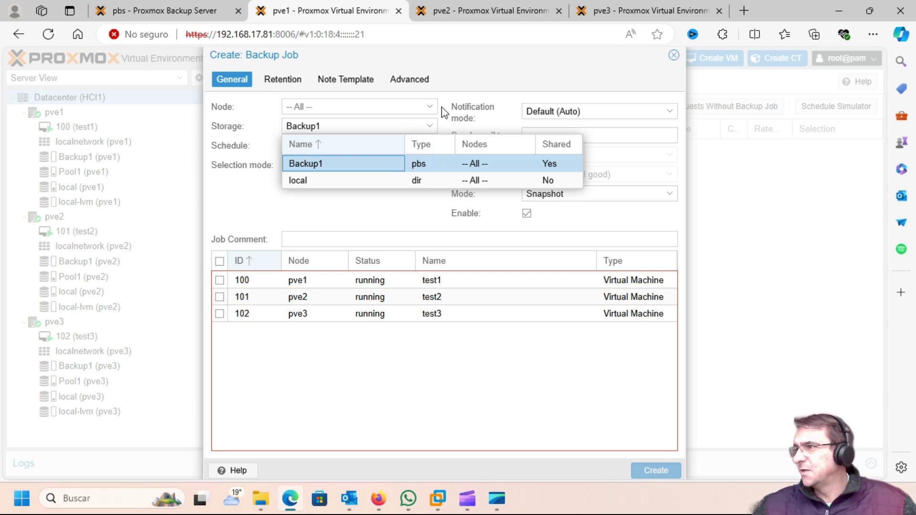
pyautogui.click(453, 109)
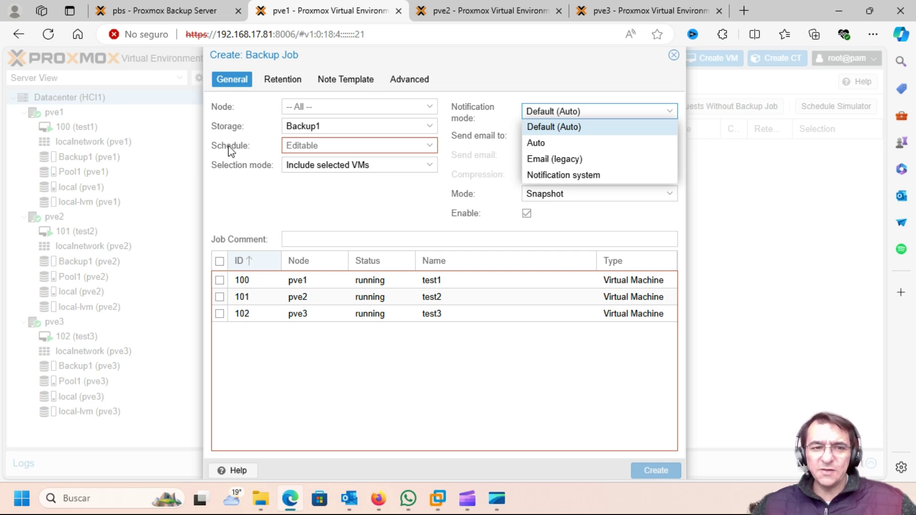
pyautogui.click(431, 149)
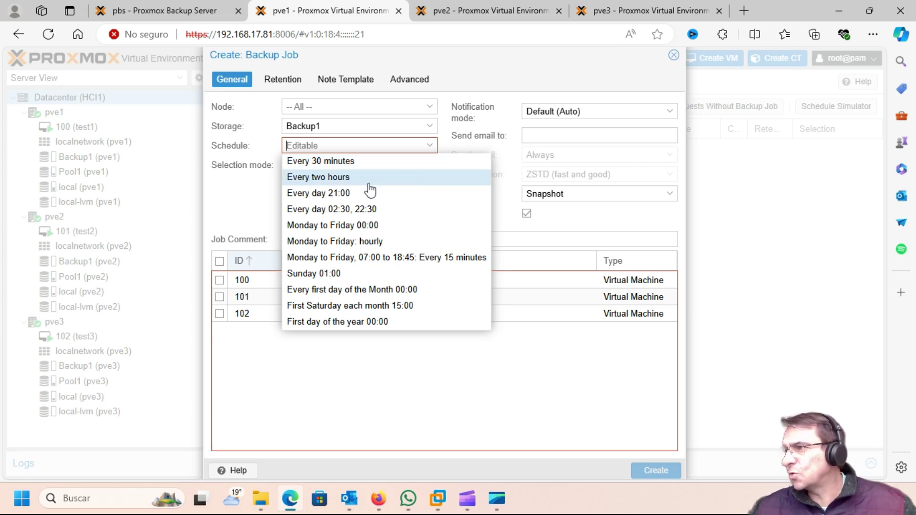
pyautogui.click(333, 193)
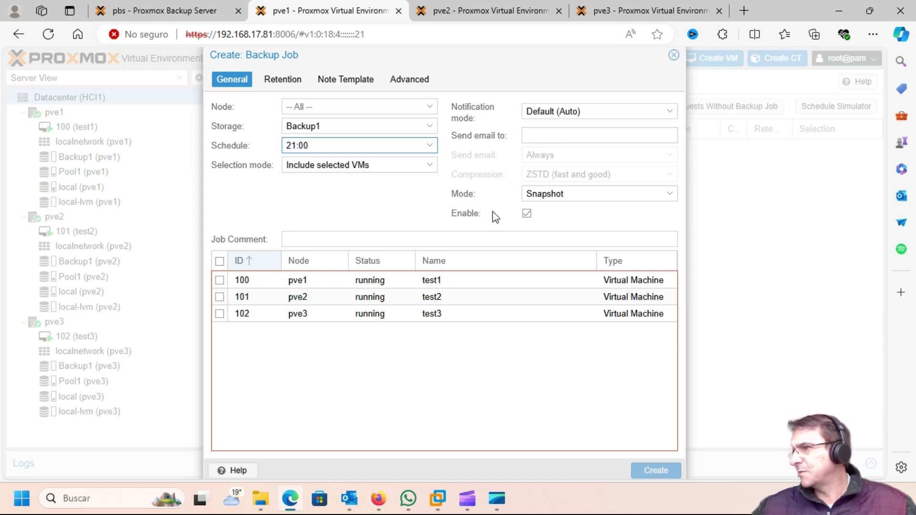
# Comment the job 'Backup Full' and send notifications via the notification system.
pyautogui.click(314, 234)
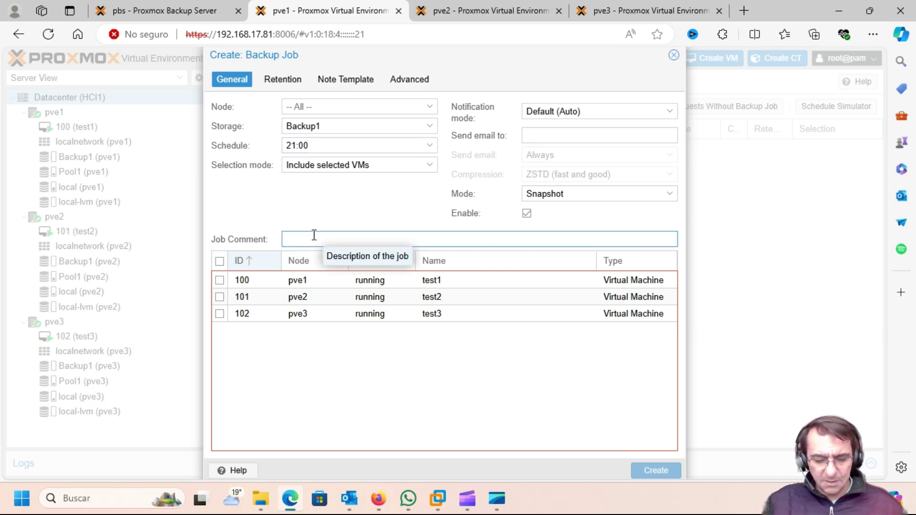
pyautogui.write('Backu')
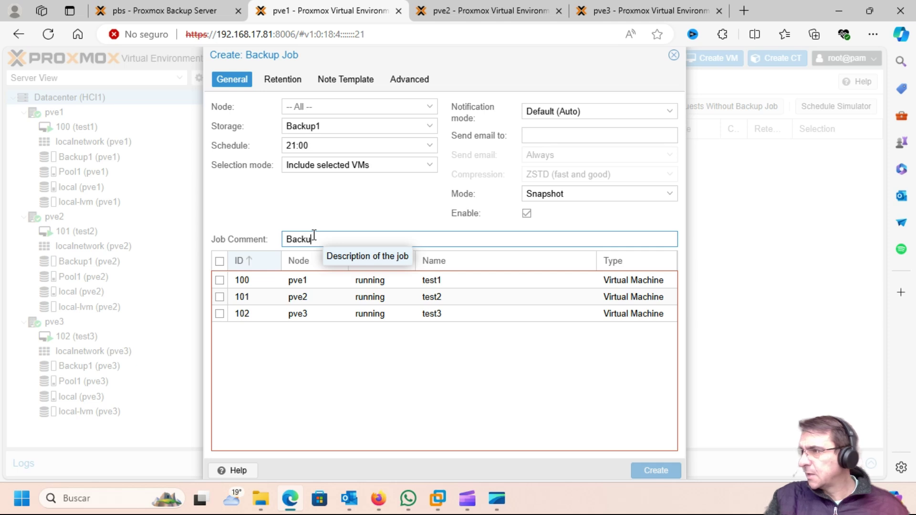
pyautogui.write('p Full')
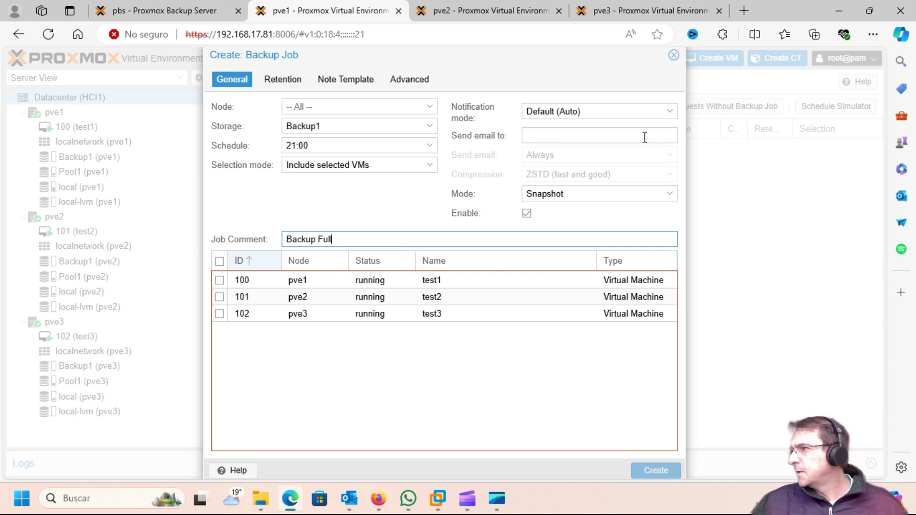
pyautogui.click(665, 113)
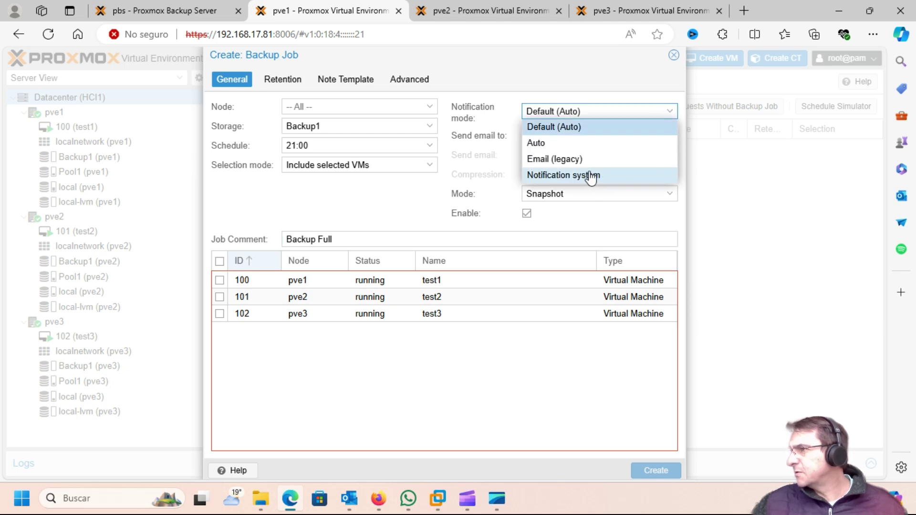
pyautogui.click(591, 177)
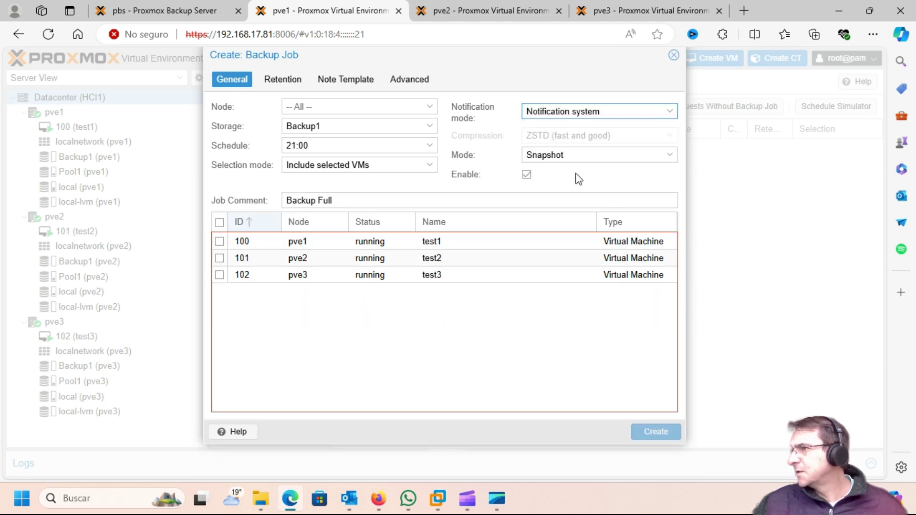
pyautogui.click(274, 81)
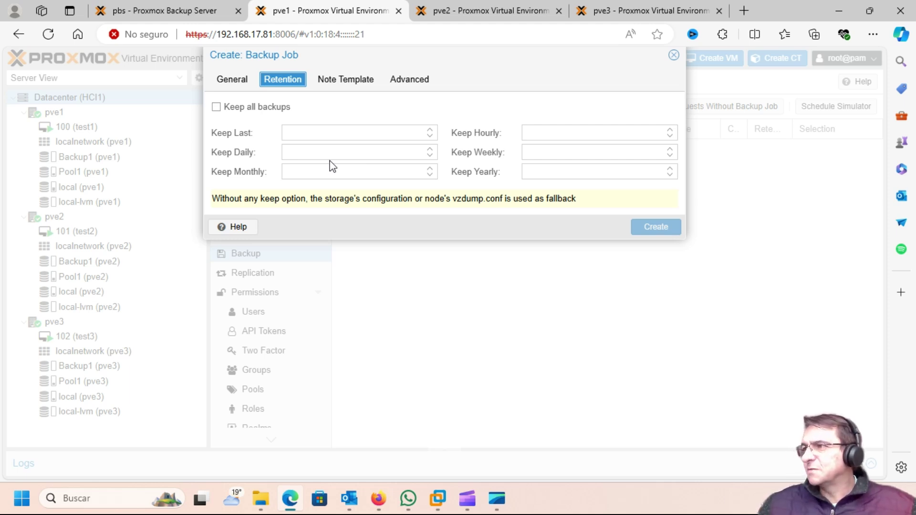
# Set retention Keep Last to 1, leaving the note template and advanced options unchanged.
pyautogui.click(430, 130)
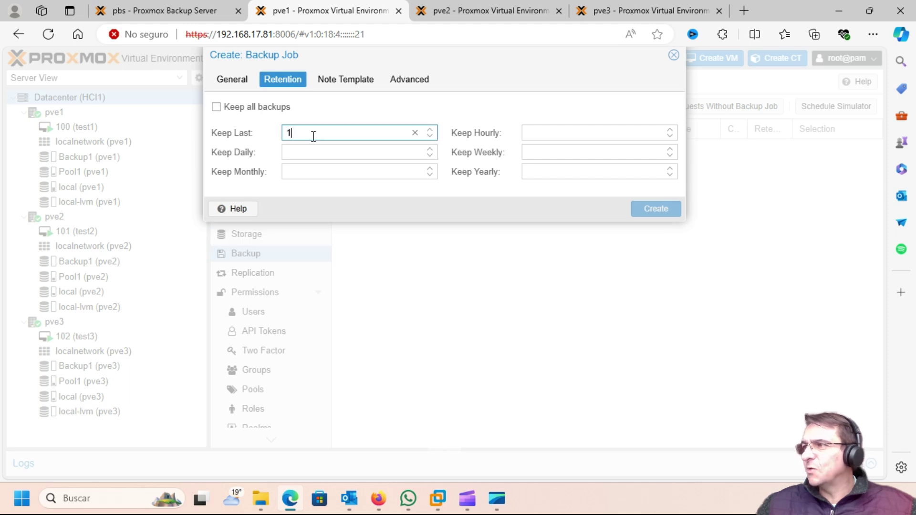
pyautogui.click(353, 81)
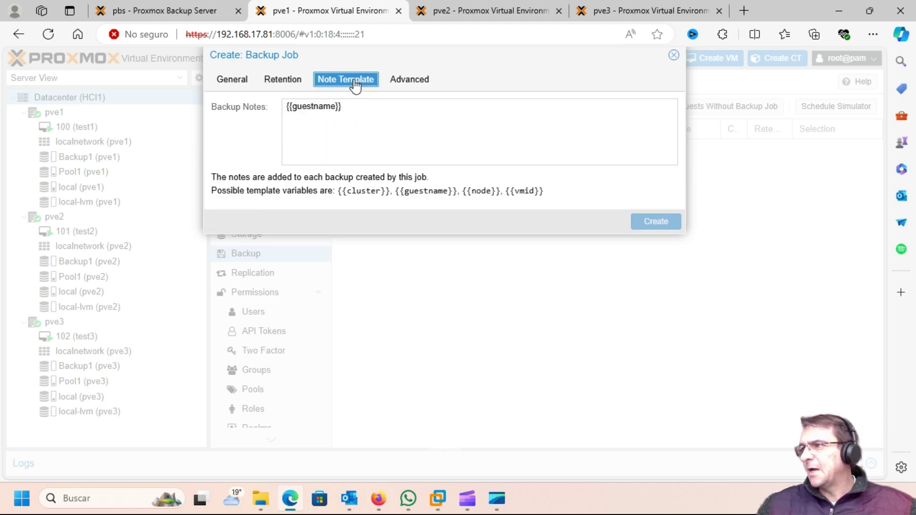
pyautogui.click(348, 115)
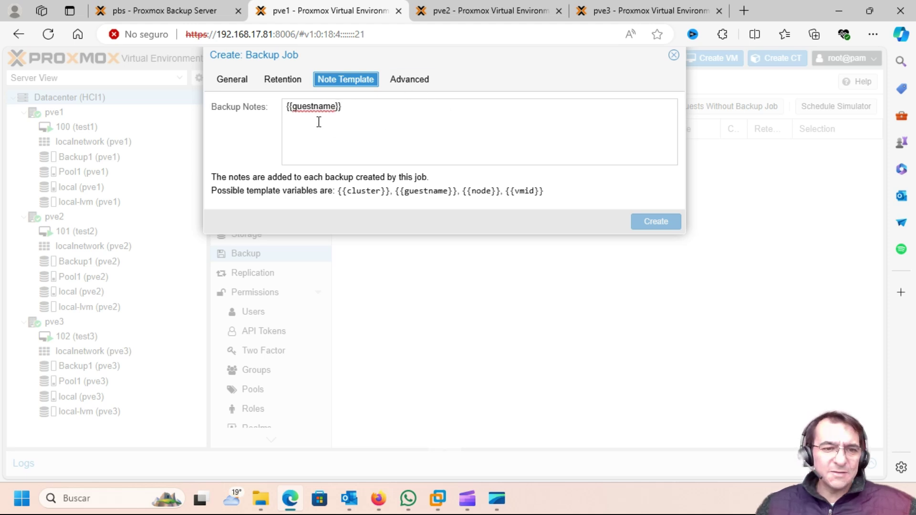
pyautogui.click(409, 80)
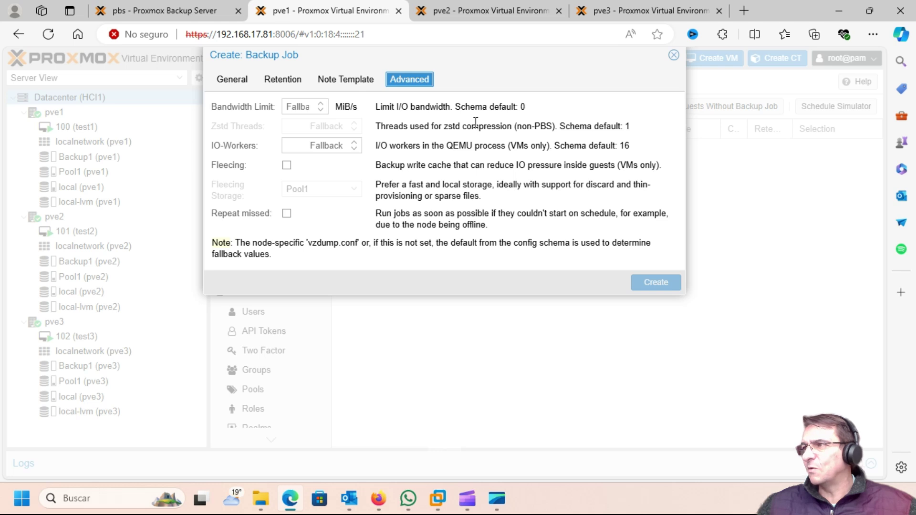
pyautogui.click(239, 82)
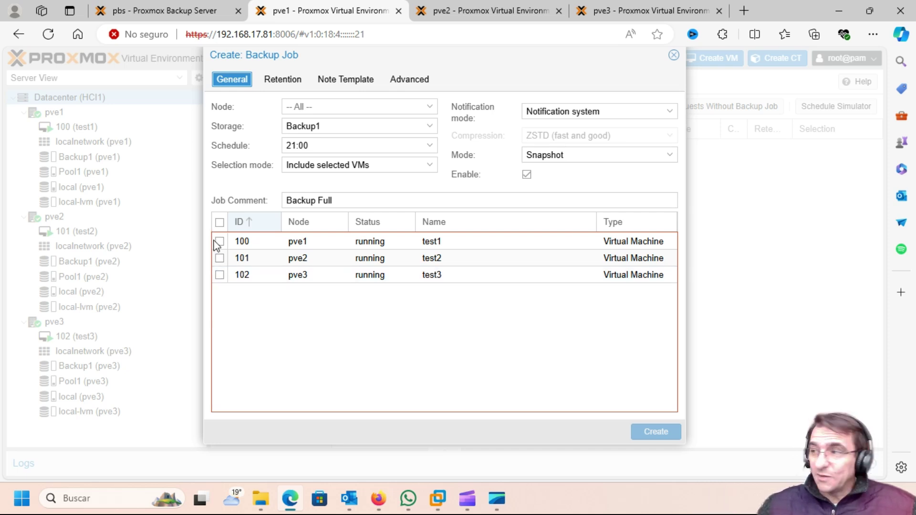
# Select VMs 100, 101 and 102 and create the backup job.
pyautogui.click(219, 223)
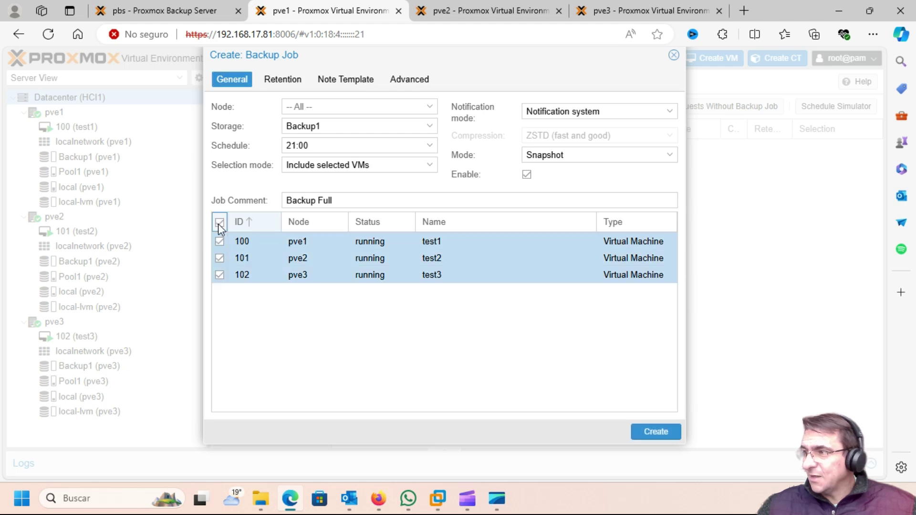
pyautogui.click(218, 223)
pyautogui.click(220, 242)
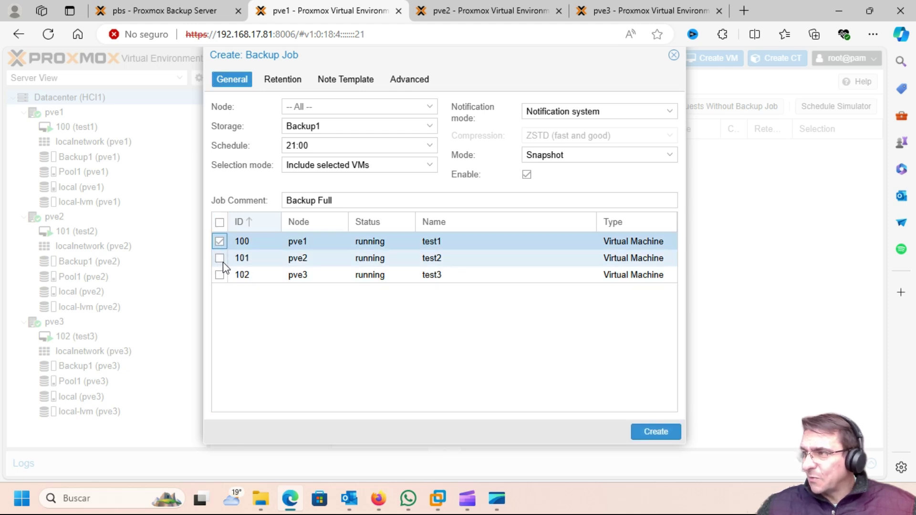
pyautogui.click(221, 226)
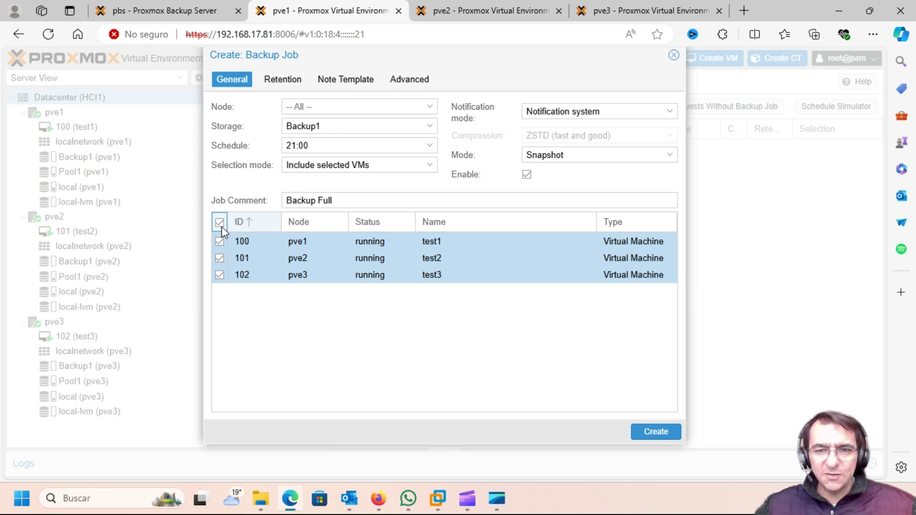
pyautogui.click(664, 432)
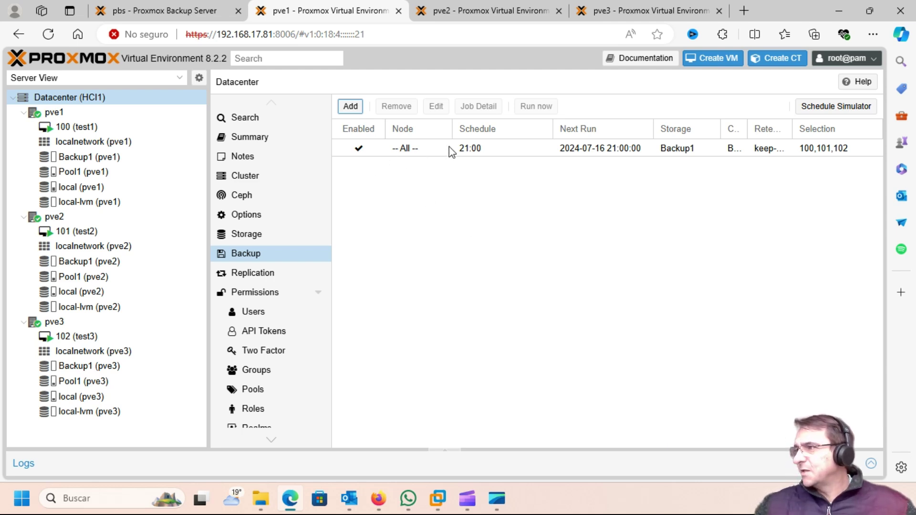
# Run the new backup job now and check its included disks in Job Detail.
pyautogui.click(518, 150)
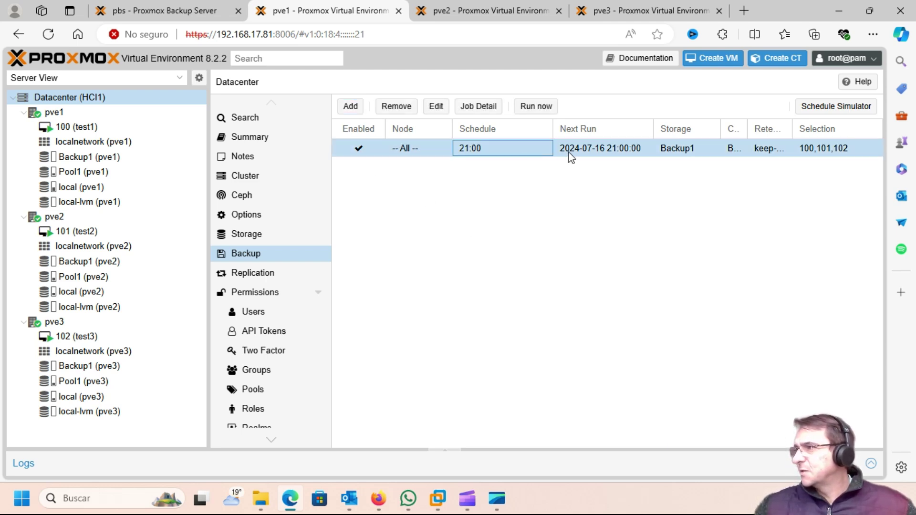
pyautogui.click(535, 109)
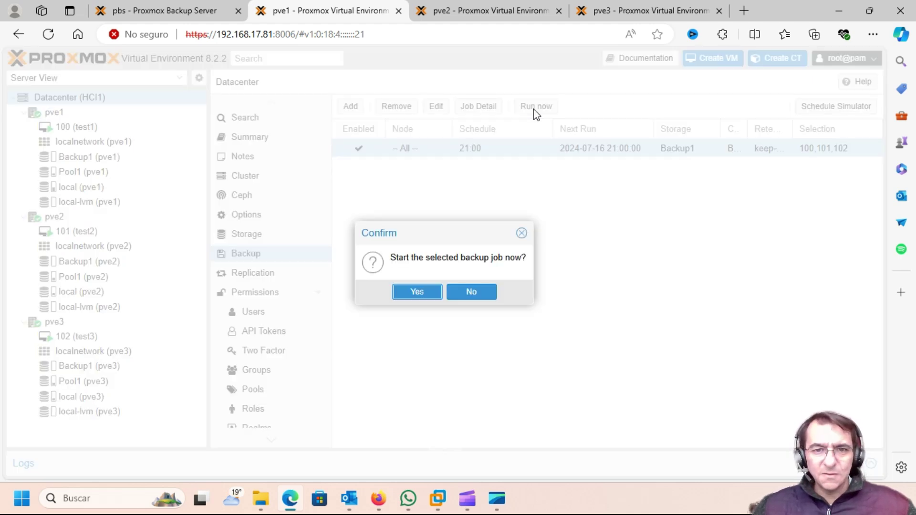
pyautogui.click(417, 293)
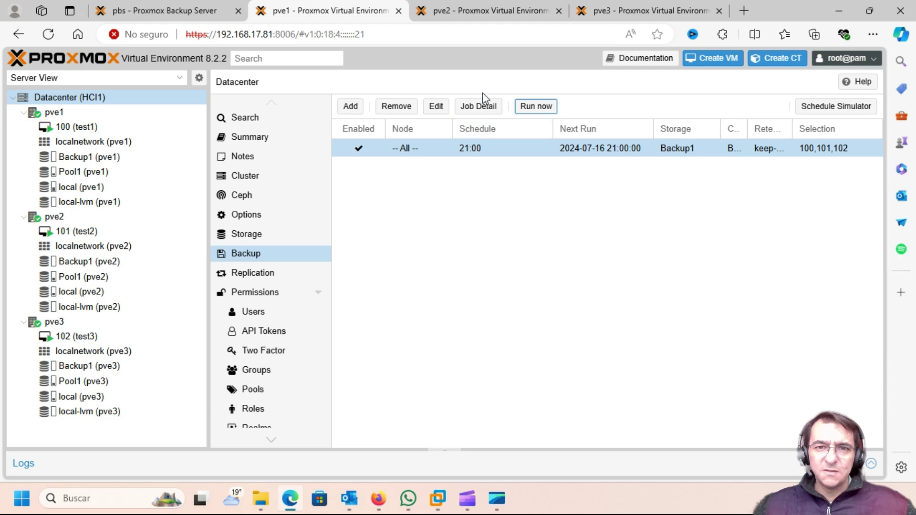
pyautogui.click(478, 110)
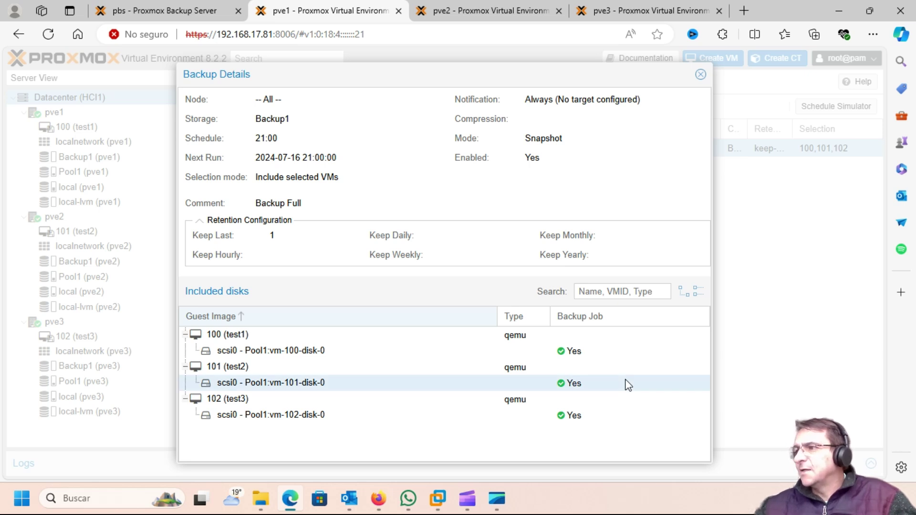
pyautogui.click(193, 14)
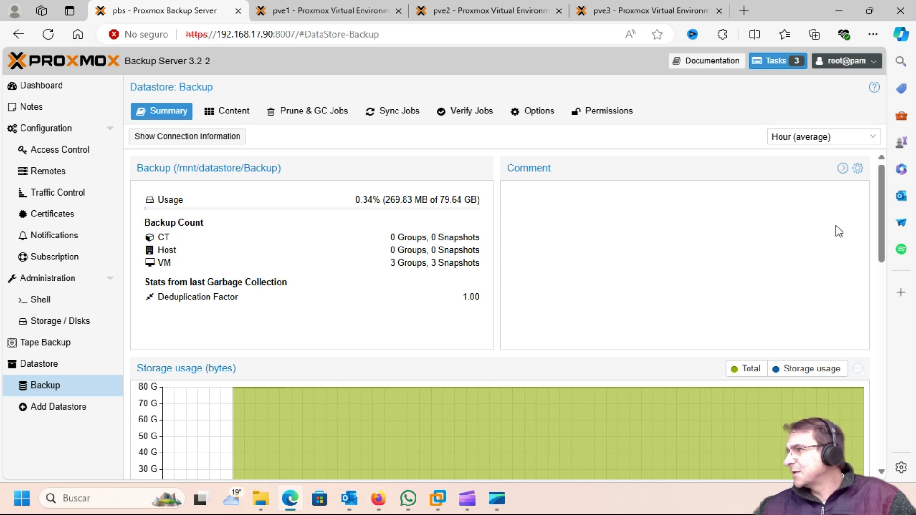
# Glance at pve1's job details, then reopen the Backup datastore summary.
pyautogui.scroll(-1, 884, 219)
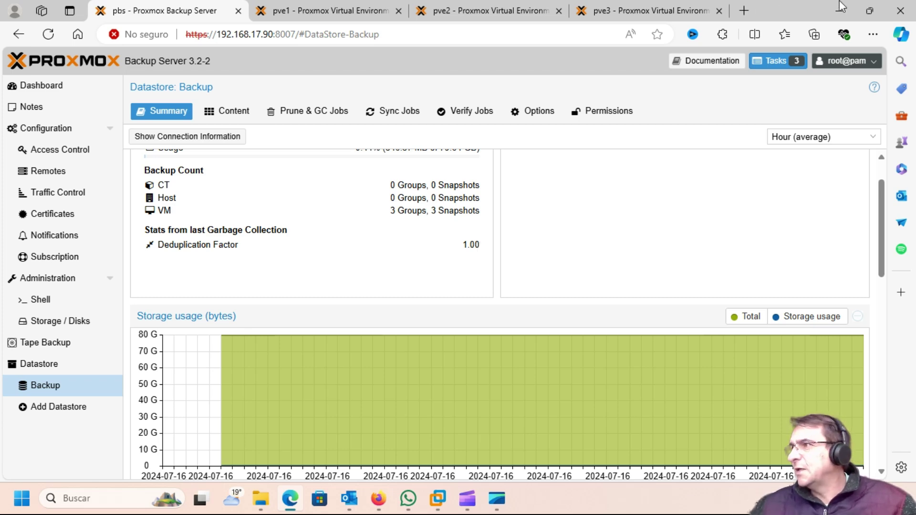
pyautogui.click(349, 10)
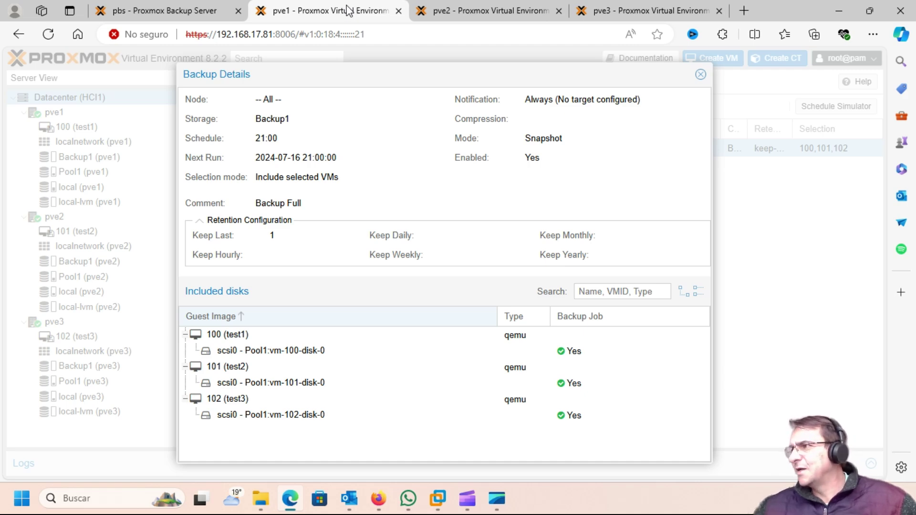
pyautogui.click(179, 18)
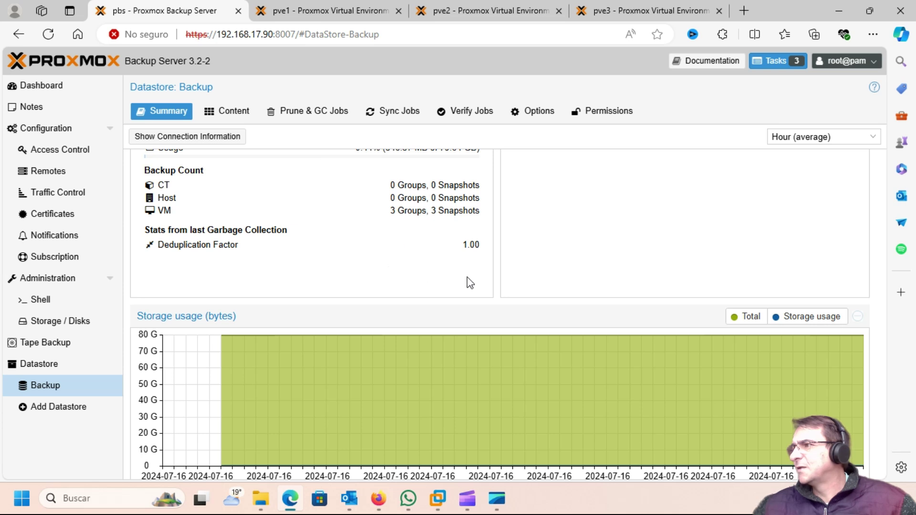
pyautogui.click(49, 200)
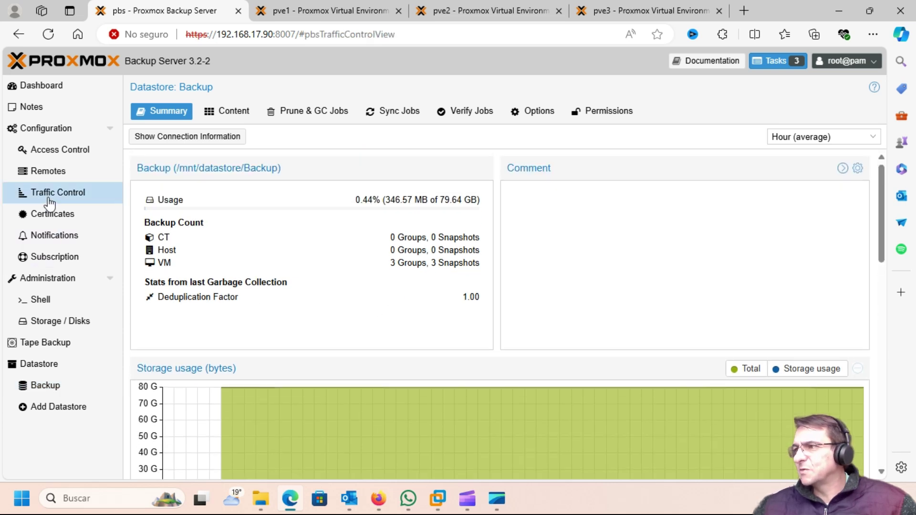
pyautogui.click(51, 383)
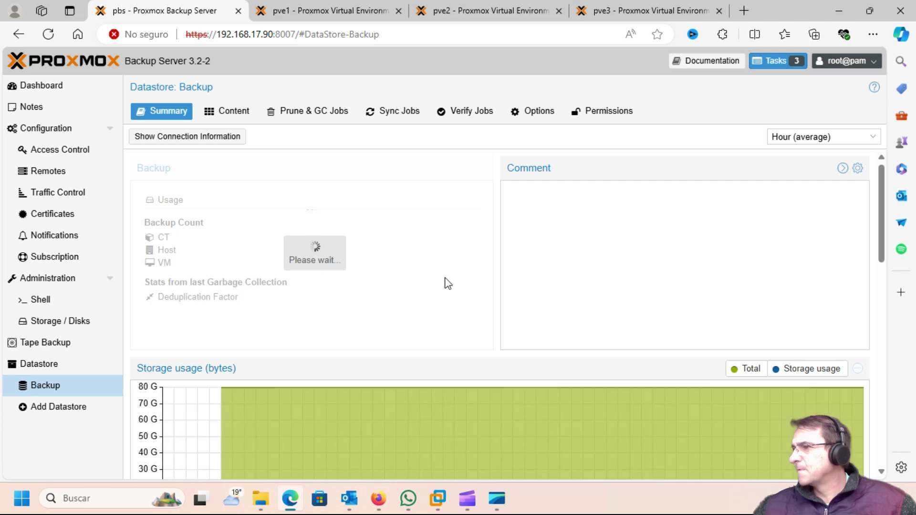
# Scroll through the Backup datastore's usage, transfer, IOPS and IO delay charts.
pyautogui.scroll(-5, 447, 284)
pyautogui.scroll(-1, 447, 283)
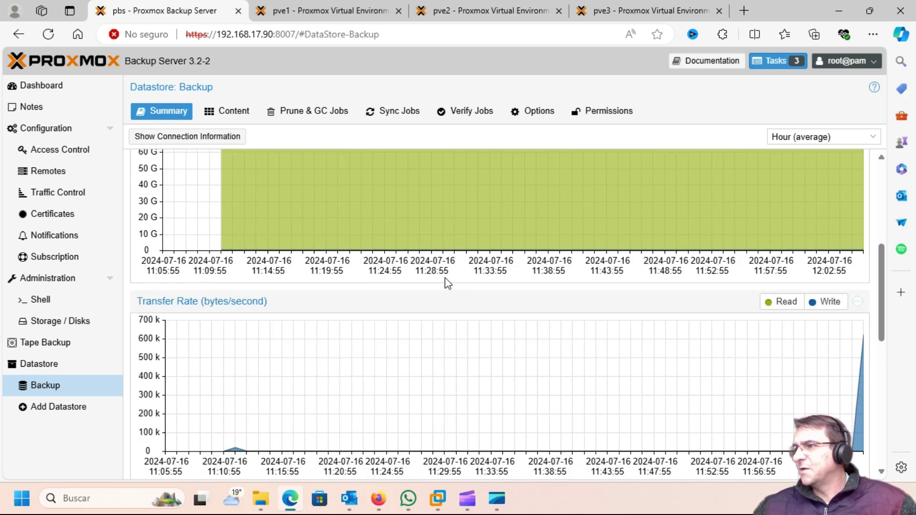
pyautogui.scroll(-1, 447, 284)
pyautogui.scroll(-3, 448, 283)
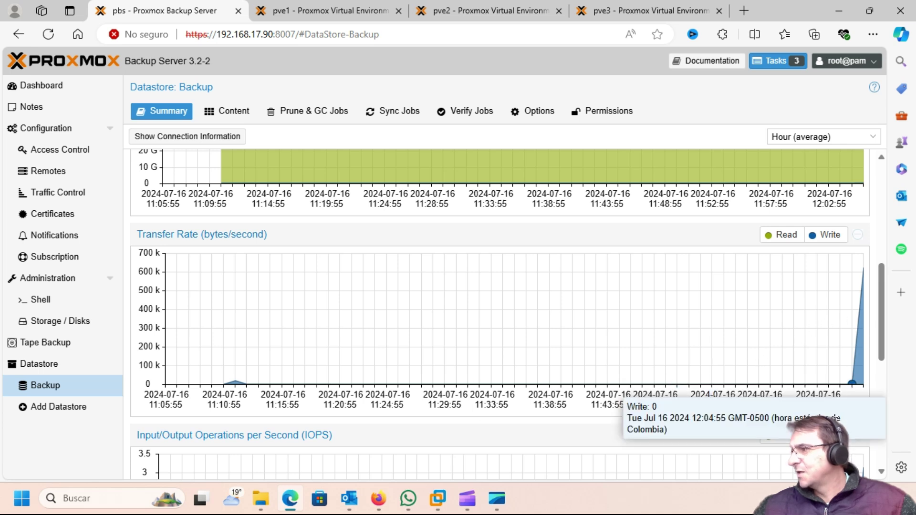
pyautogui.moveTo(857, 373)
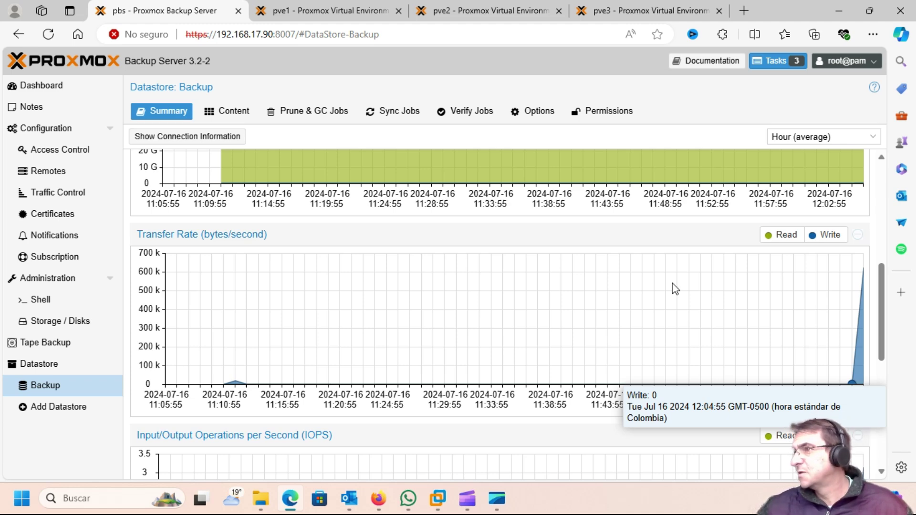
pyautogui.scroll(4, 672, 283)
pyautogui.scroll(1, 672, 283)
pyautogui.scroll(-1, 548, 341)
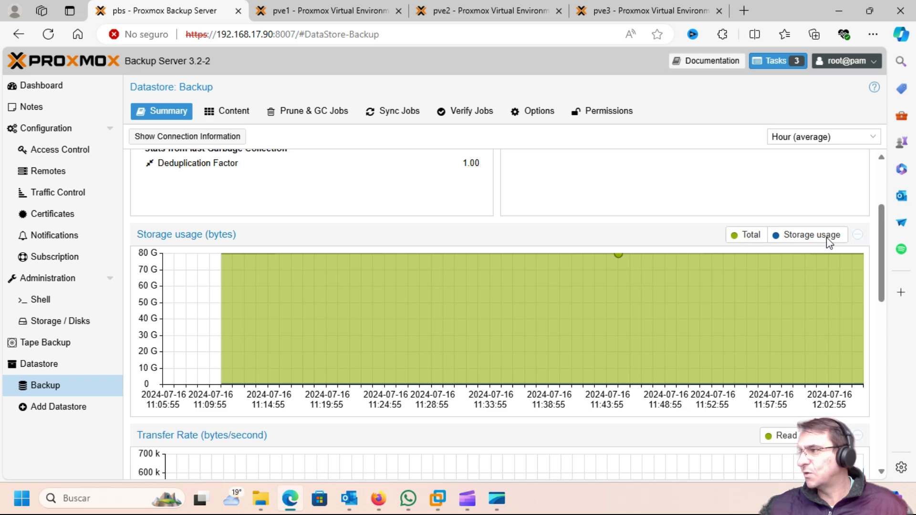
pyautogui.scroll(-4, 826, 237)
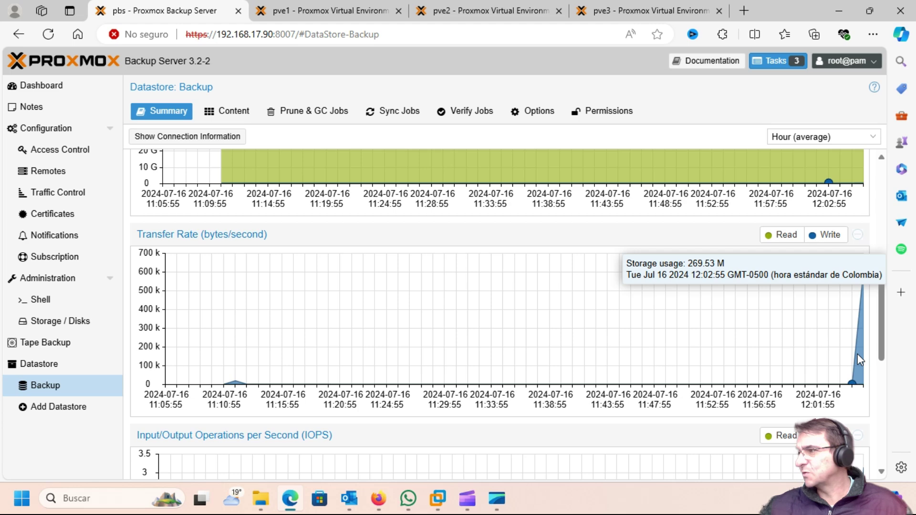
pyautogui.scroll(-3, 857, 354)
pyautogui.scroll(-4, 857, 353)
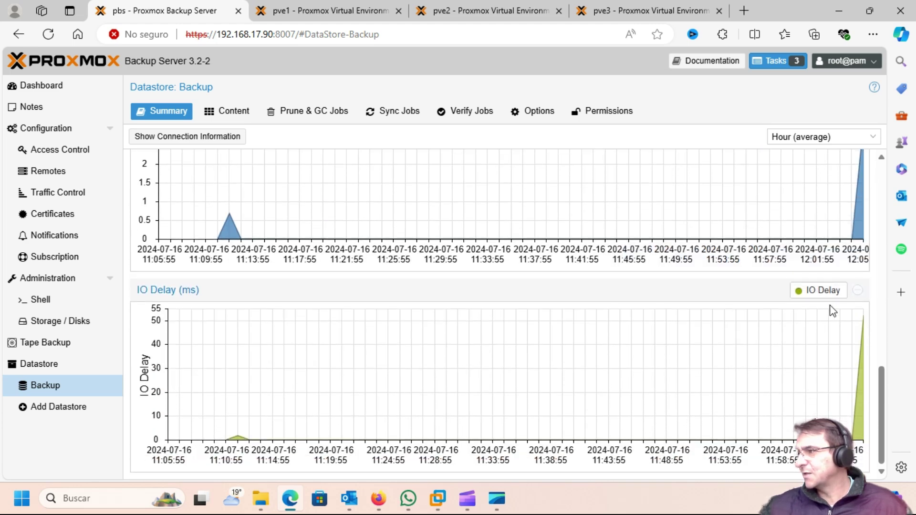
pyautogui.scroll(15, 828, 307)
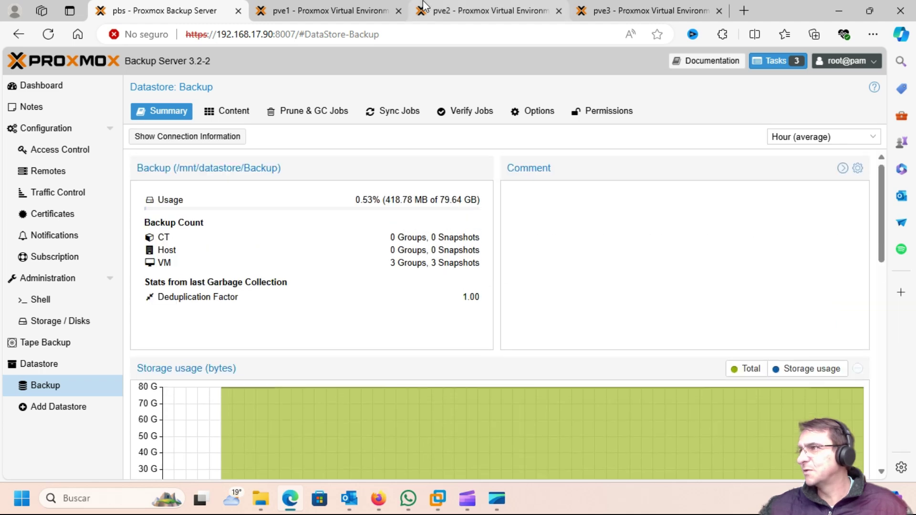
# Check the backup job details on the pve1 browser tab.
pyautogui.click(308, 12)
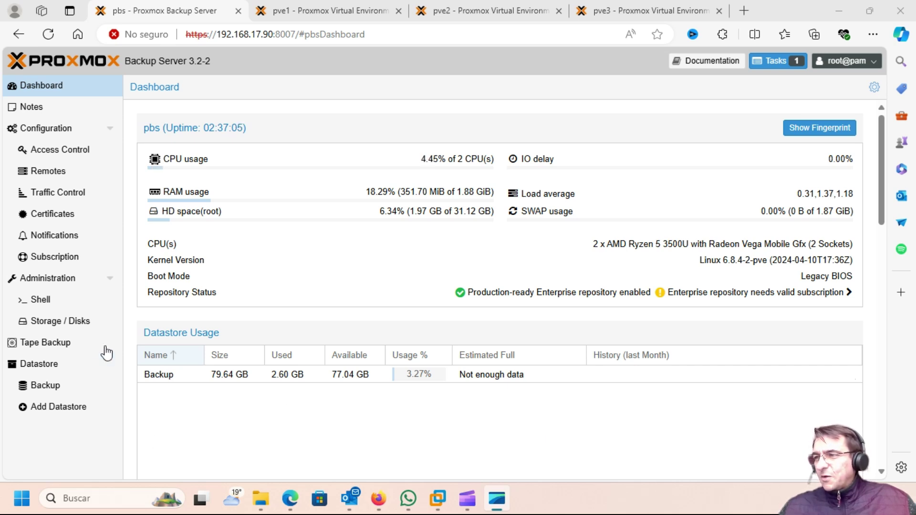
# Open the Backup datastore summary and highlight its 3.27% usage figure.
pyautogui.click(55, 392)
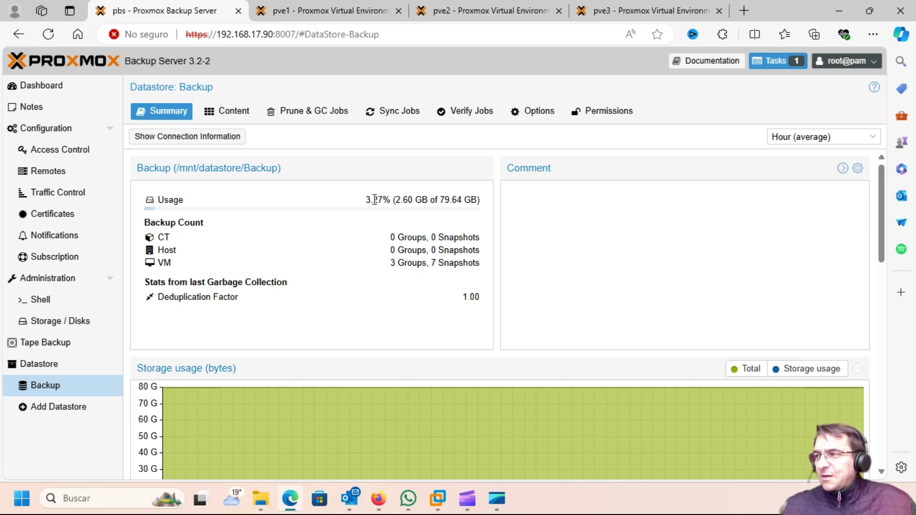
pyautogui.moveTo(365, 199); pyautogui.dragTo(383, 199)
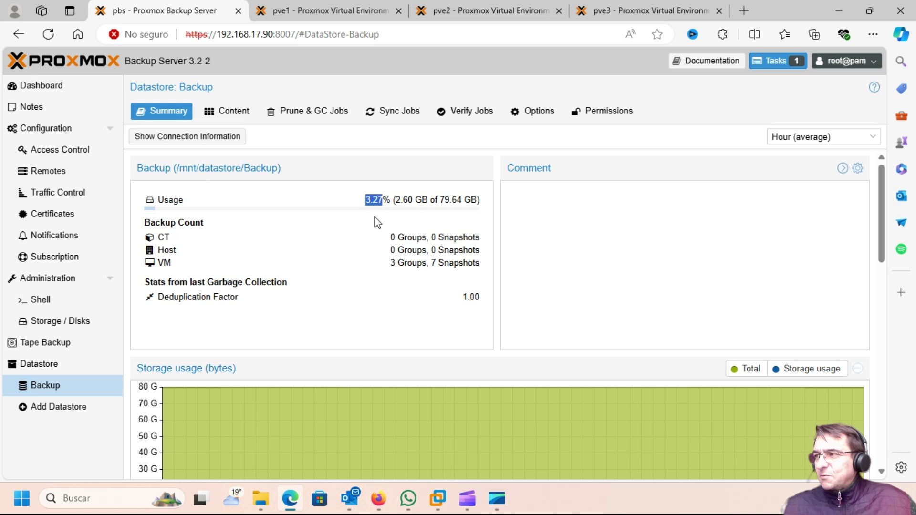
pyautogui.click(415, 227)
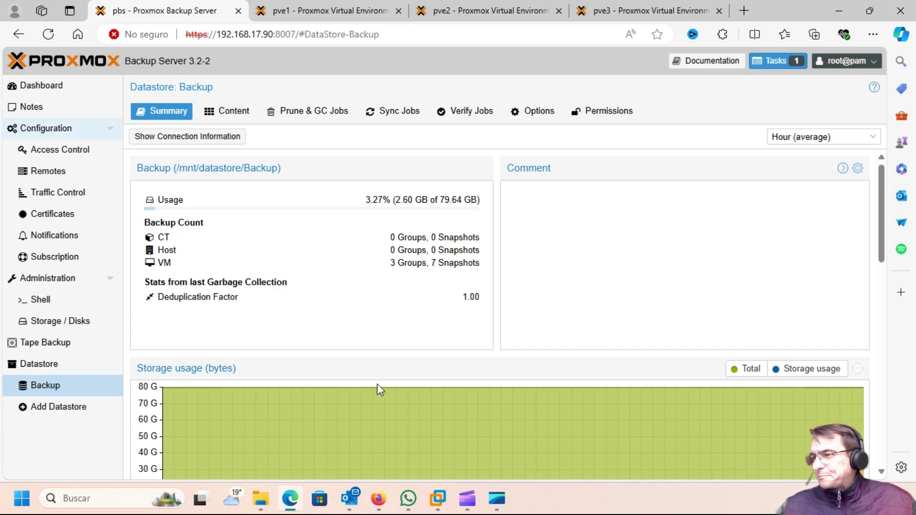
# Scroll through the Backup datastore's Summary charts, inspecting their peak values.
pyautogui.scroll(-7, 535, 259)
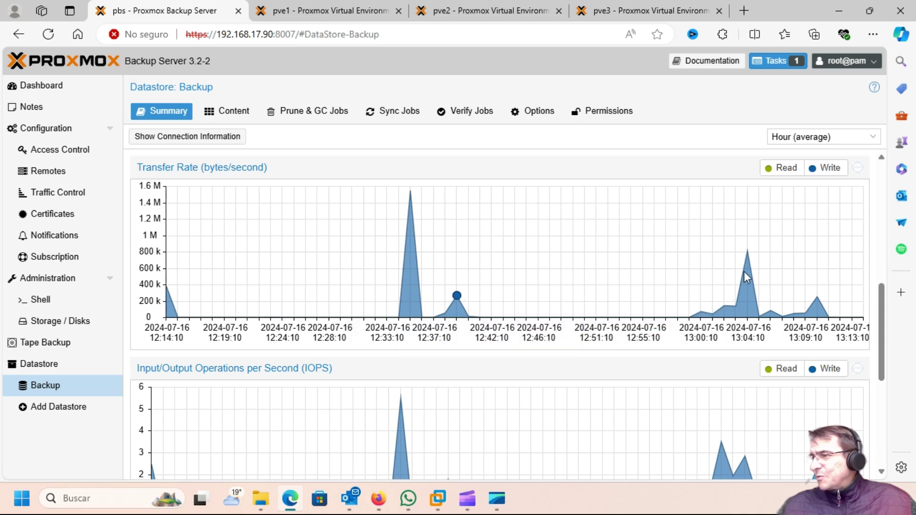
pyautogui.scroll(2, 654, 286)
pyautogui.moveTo(412, 265)
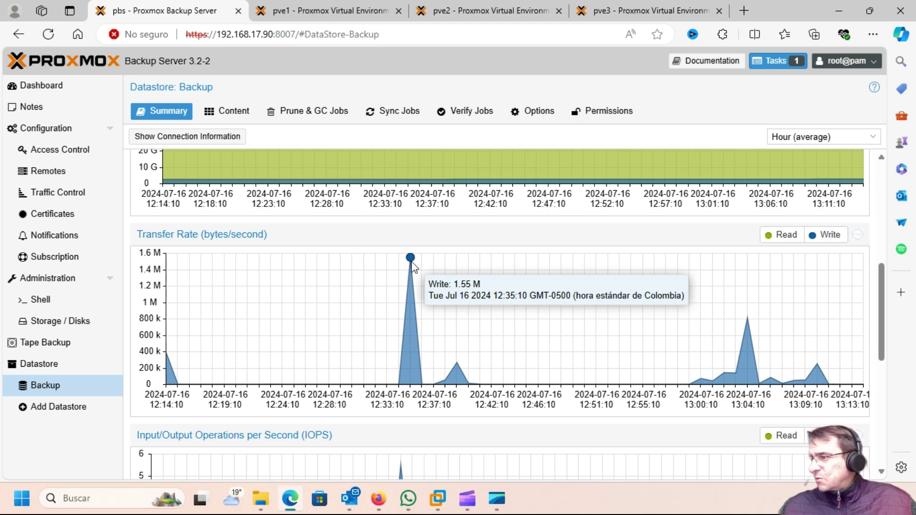
pyautogui.scroll(-4, 412, 265)
pyautogui.moveTo(400, 329)
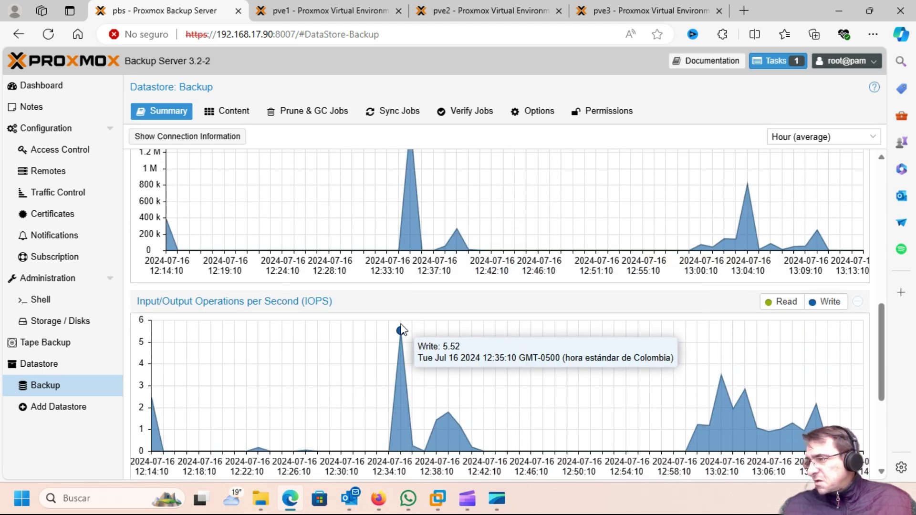
pyautogui.scroll(-5, 401, 329)
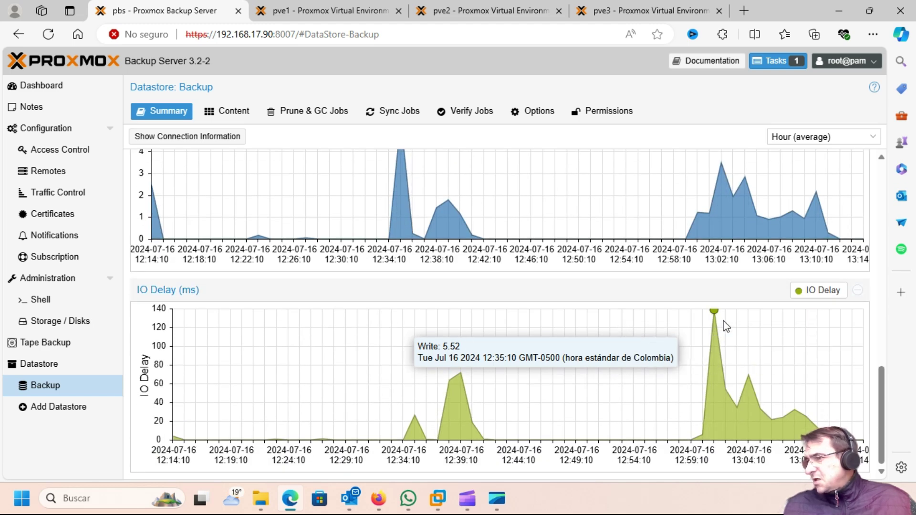
pyautogui.moveTo(719, 314)
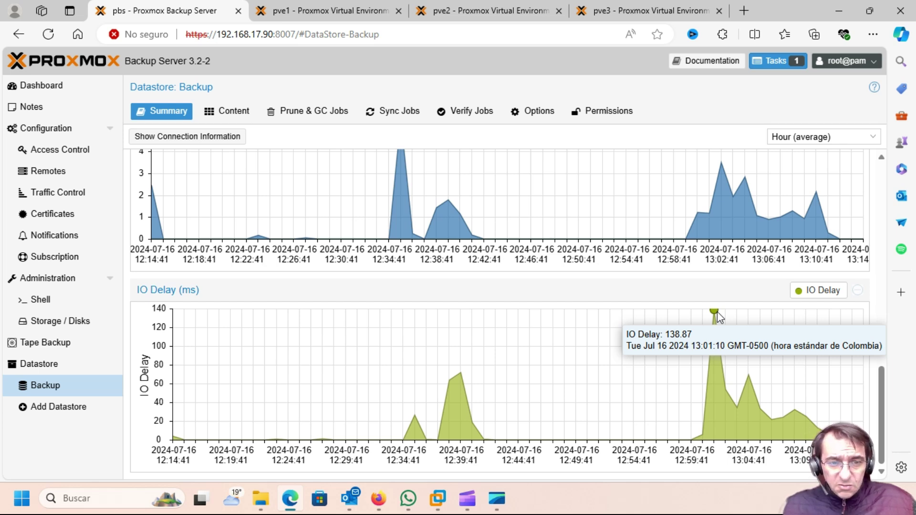
pyautogui.scroll(5, 718, 313)
pyautogui.scroll(8, 717, 313)
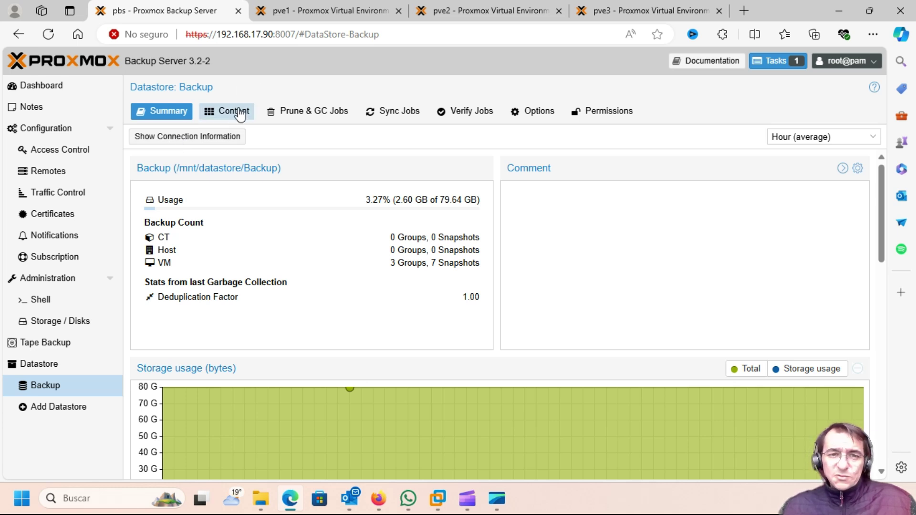
# Show the datastore Content and expand vm/100, vm/101 (3 snapshots each) and vm/102 (1 snapshot).
pyautogui.click(226, 117)
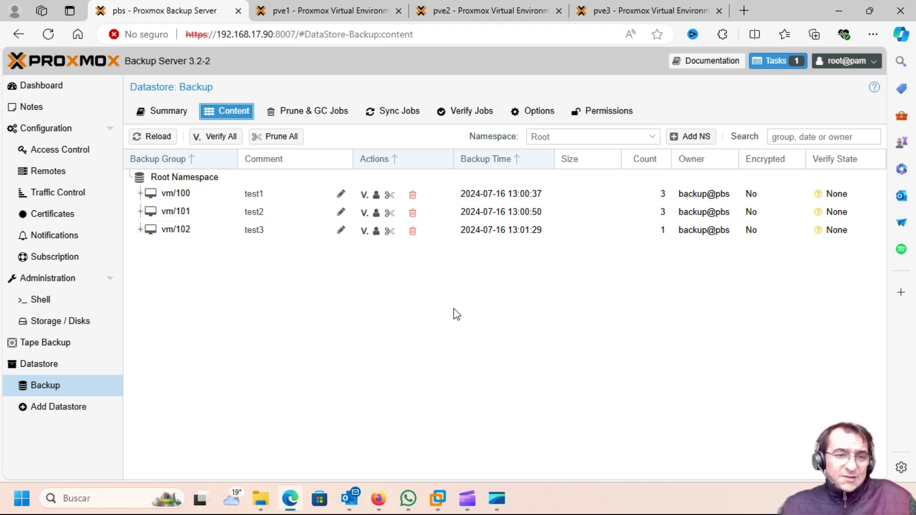
pyautogui.click(142, 194)
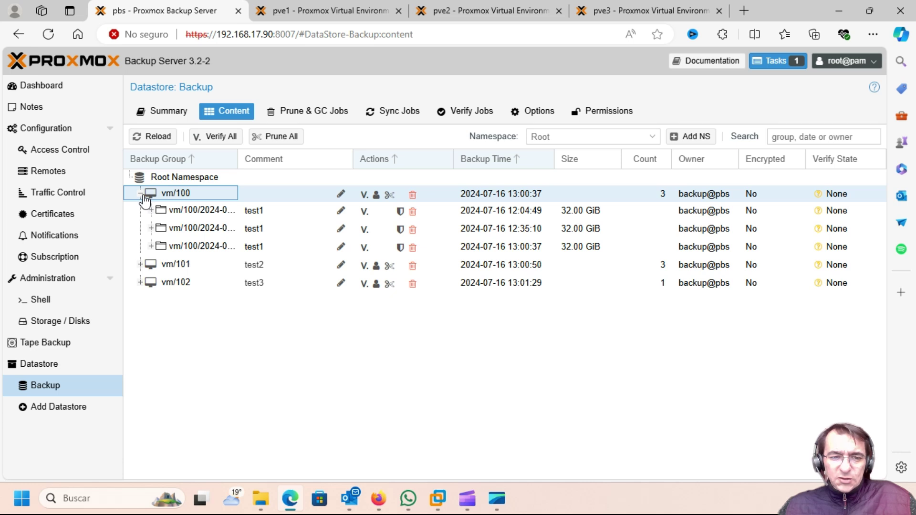
pyautogui.click(141, 265)
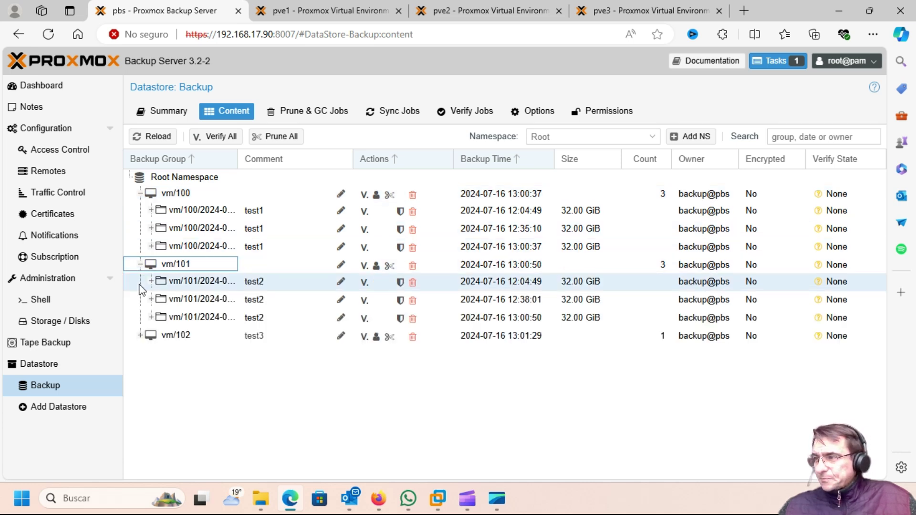
pyautogui.click(141, 337)
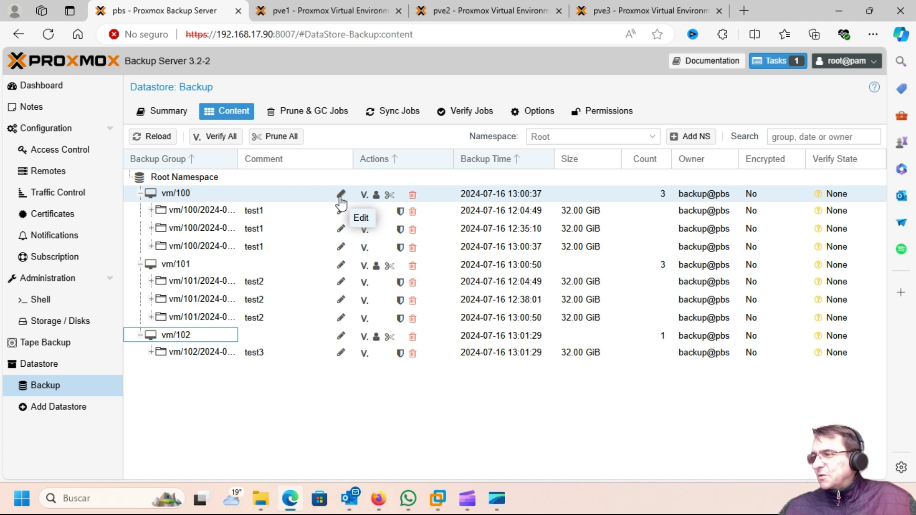
pyautogui.click(340, 196)
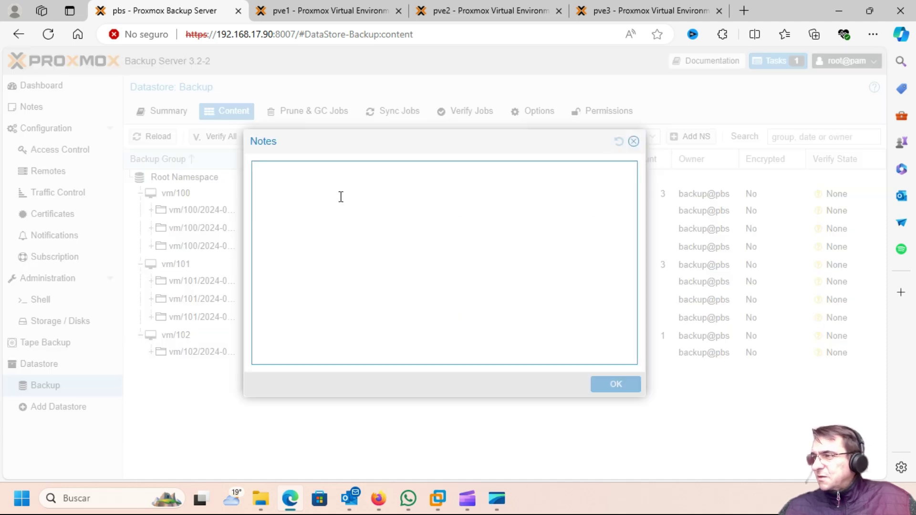
pyautogui.click(635, 142)
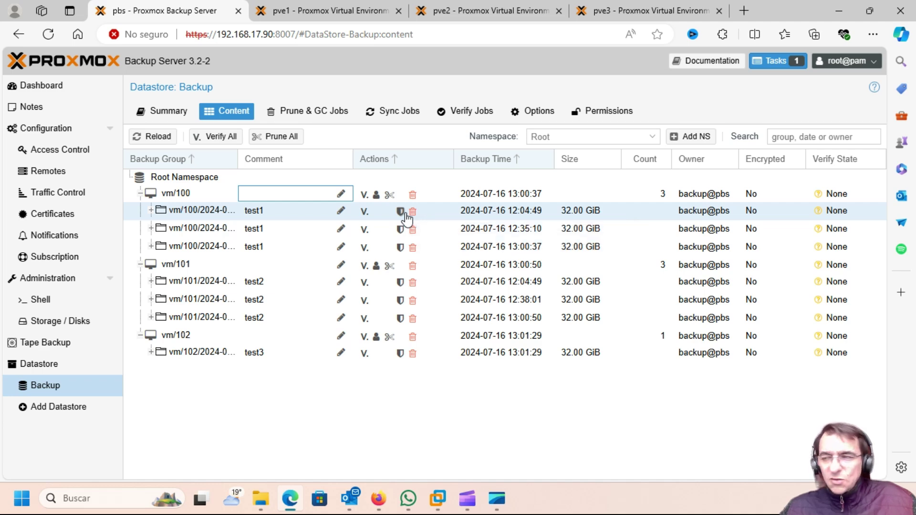
pyautogui.click(400, 213)
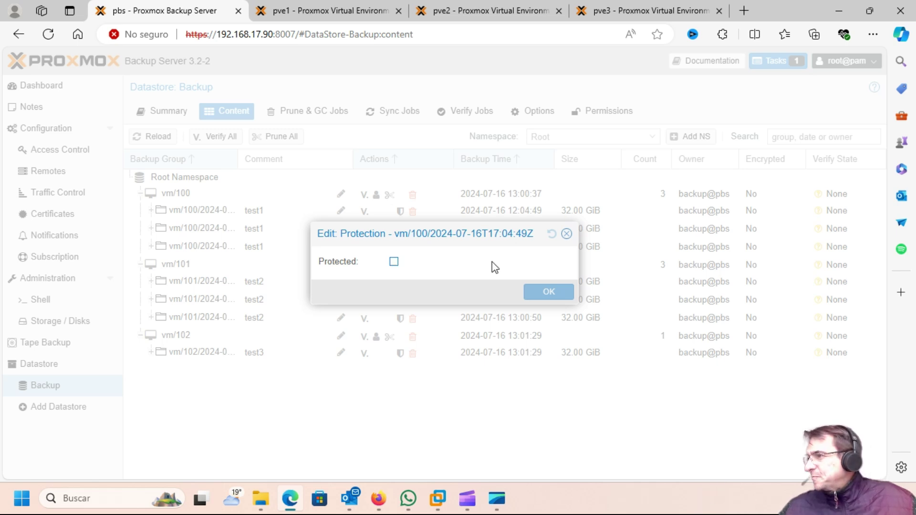
pyautogui.click(566, 234)
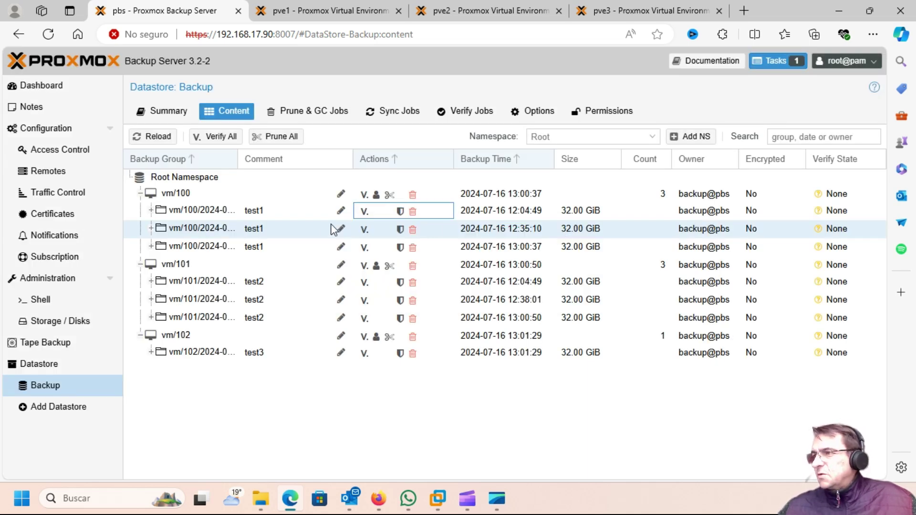
# Review the Backup datastore's Prune & GC, Sync, Verify, Options and Permissions tabs, then go to pve1.
pyautogui.click(313, 112)
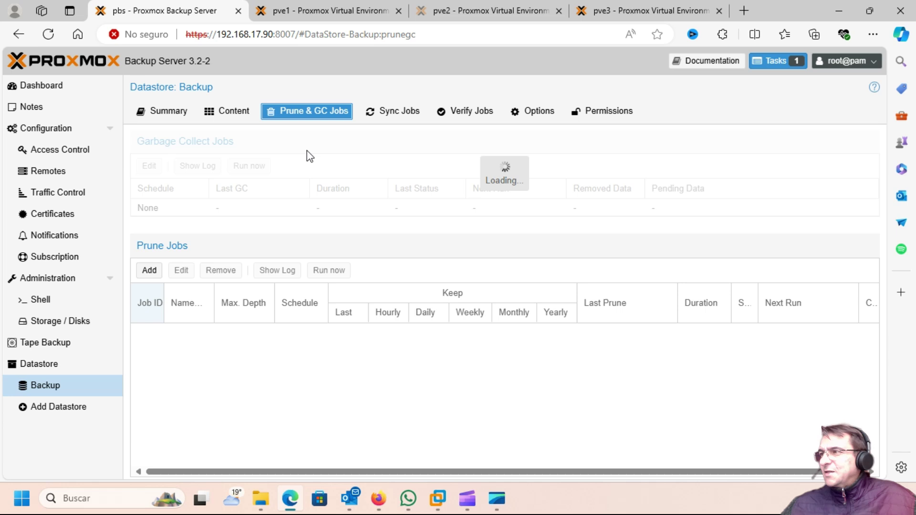
pyautogui.click(389, 117)
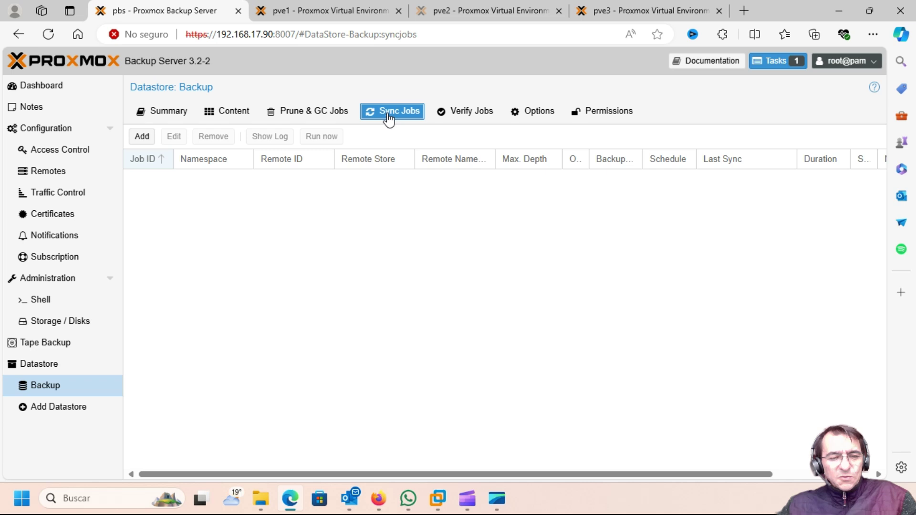
pyautogui.click(477, 115)
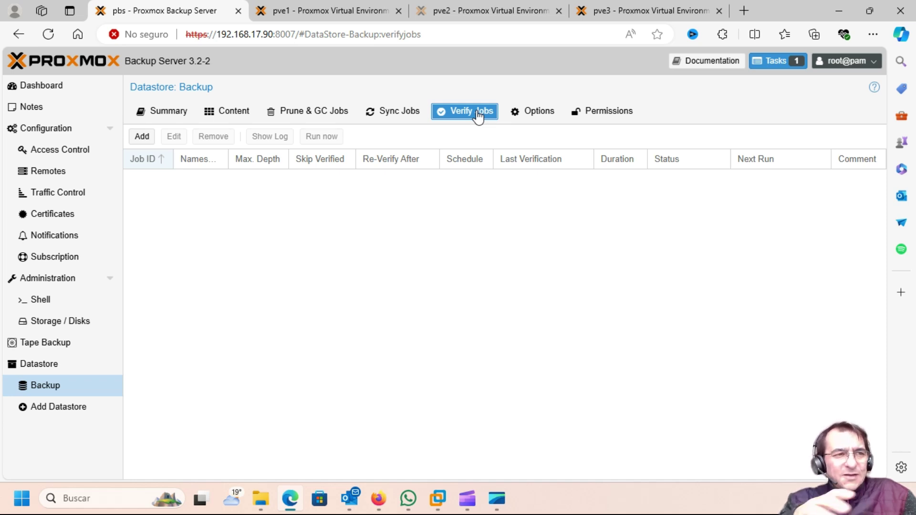
pyautogui.click(514, 114)
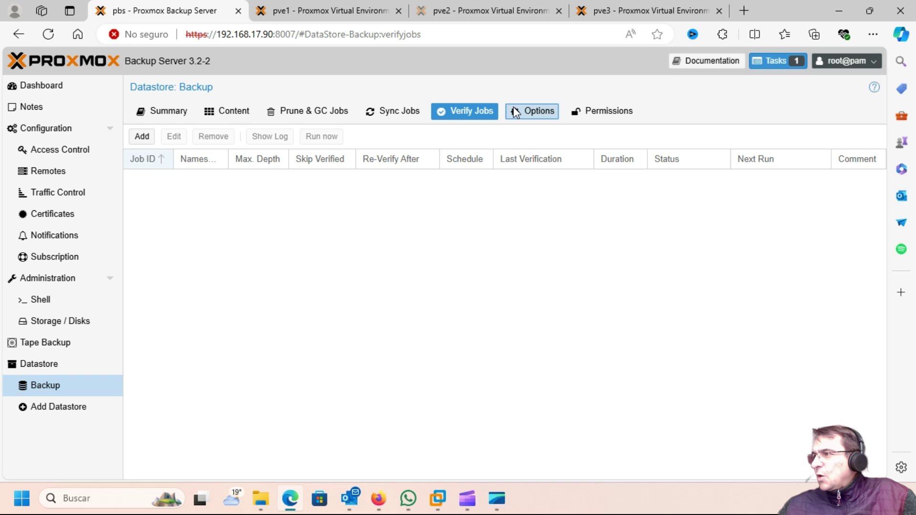
pyautogui.click(594, 119)
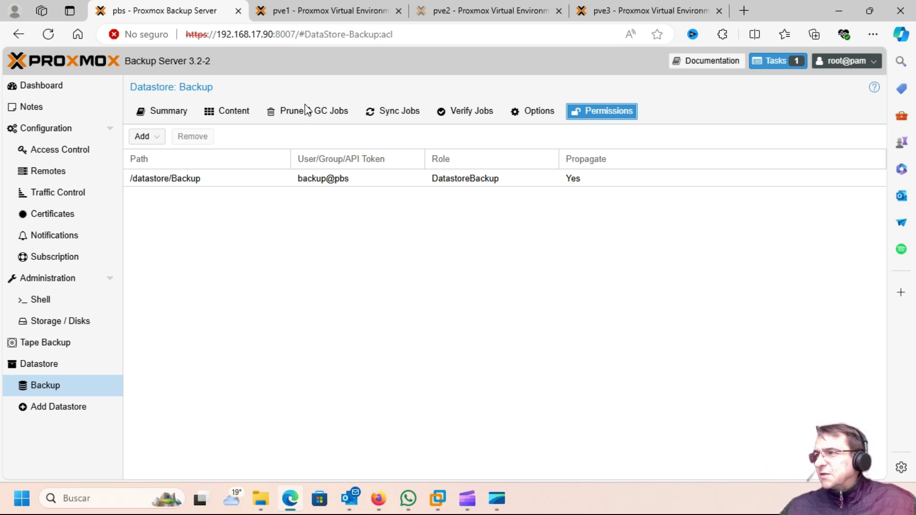
pyautogui.click(166, 114)
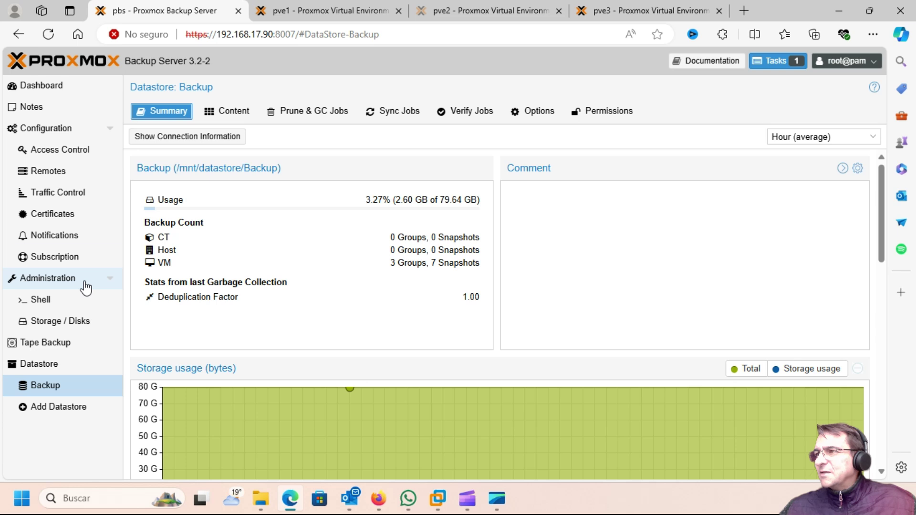
pyautogui.click(306, 14)
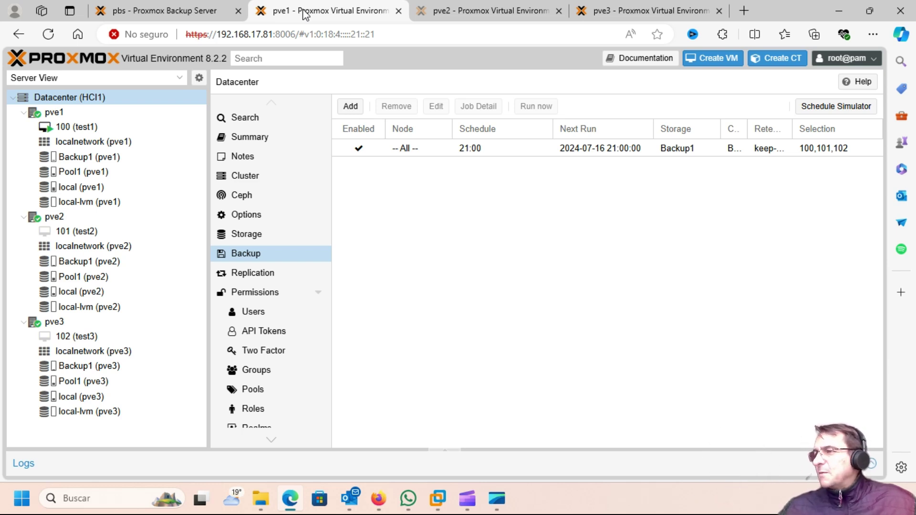
# Start restoring VM 101 (test2) from its vm/101/2024-07-16T17:38:01Z backup.
pyautogui.click(66, 232)
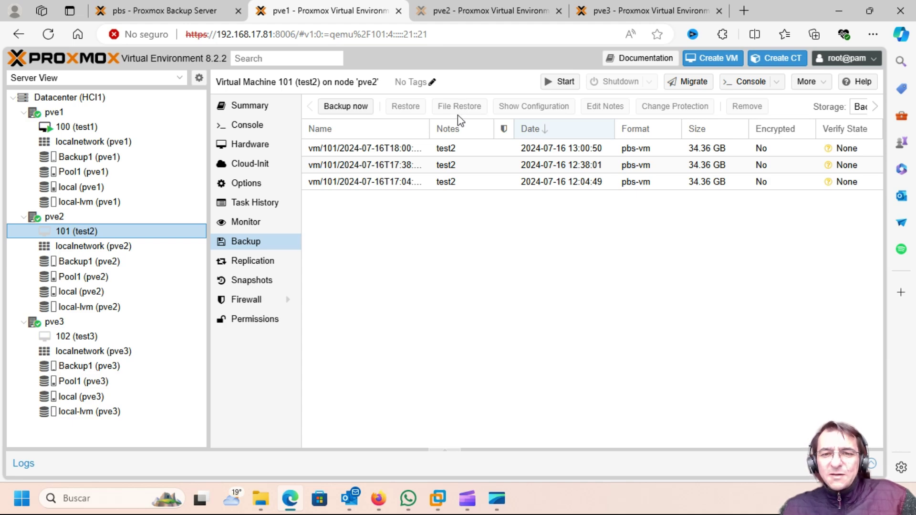
pyautogui.click(368, 165)
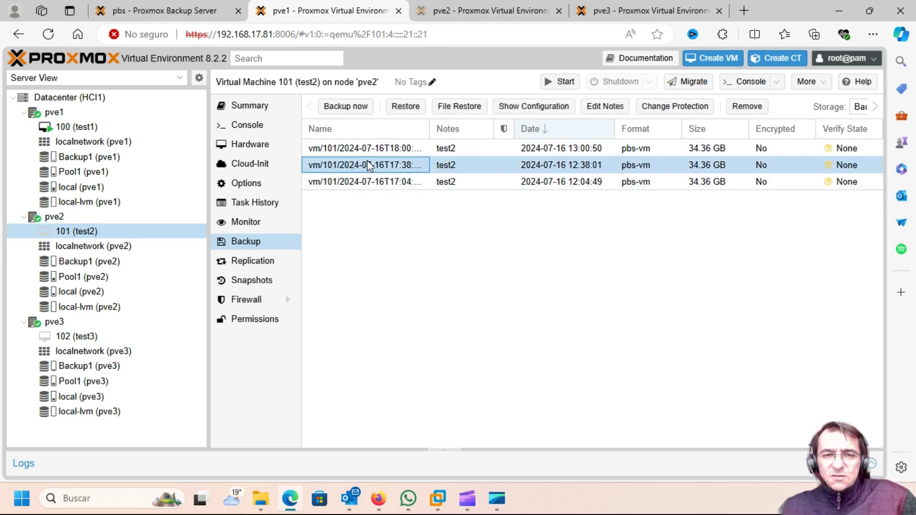
pyautogui.click(409, 109)
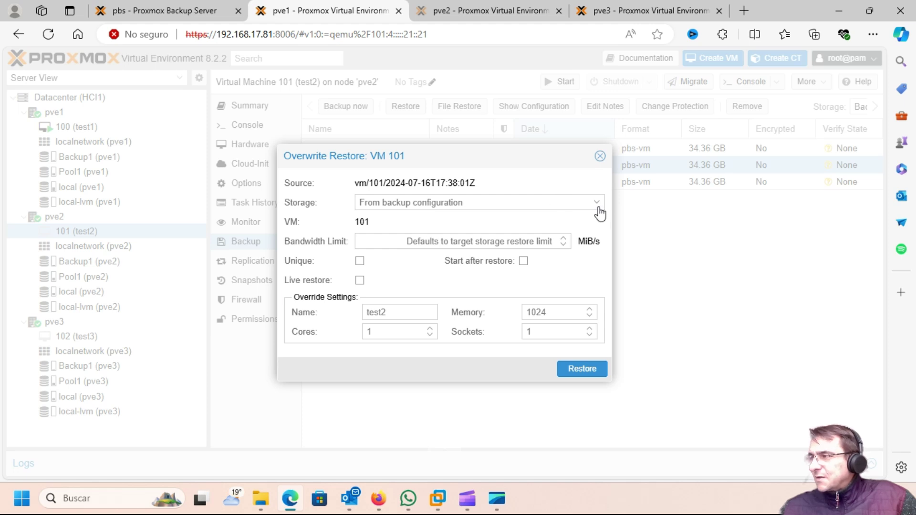
# Leave Storage as 'From backup configuration' and close the Overwrite Restore dialog without restoring.
pyautogui.click(596, 203)
pyautogui.click(598, 203)
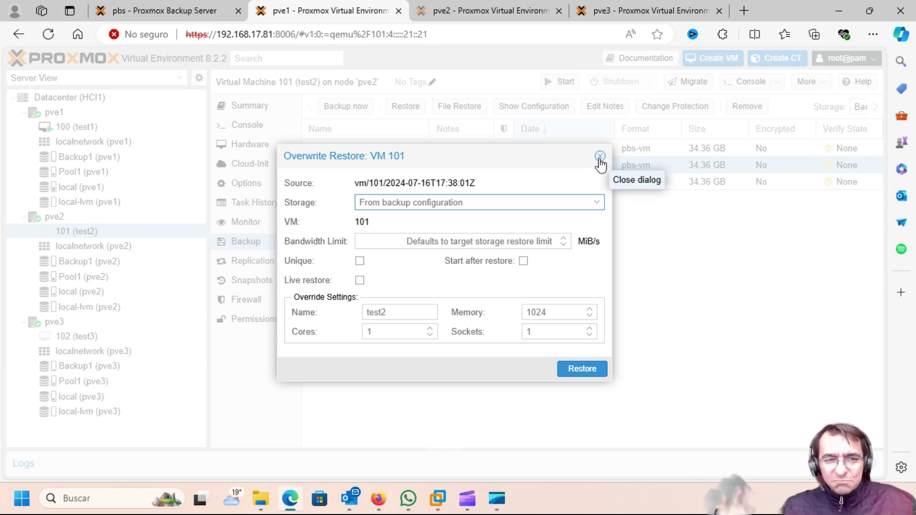
pyautogui.click(599, 156)
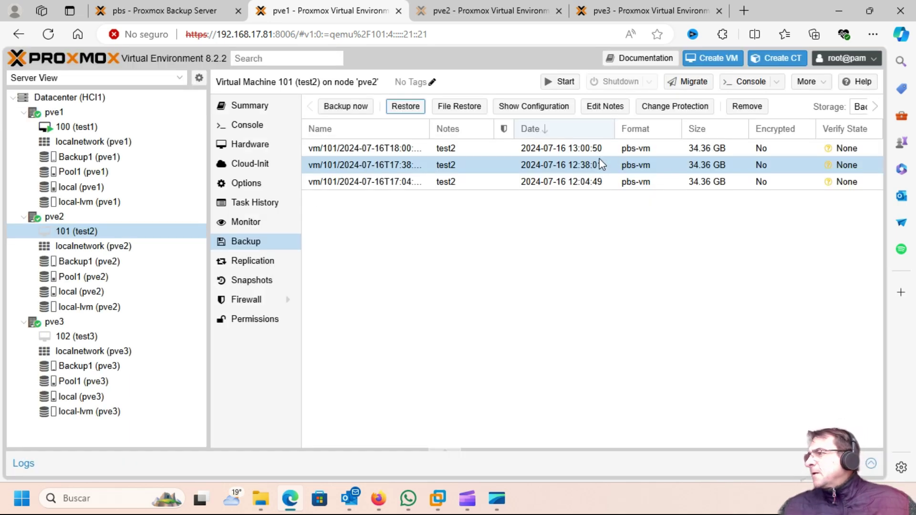
# Open File Restore on the 17:38 backup and expand lvm > ubuntu-vg > ubuntu-lv to its folders.
pyautogui.click(464, 112)
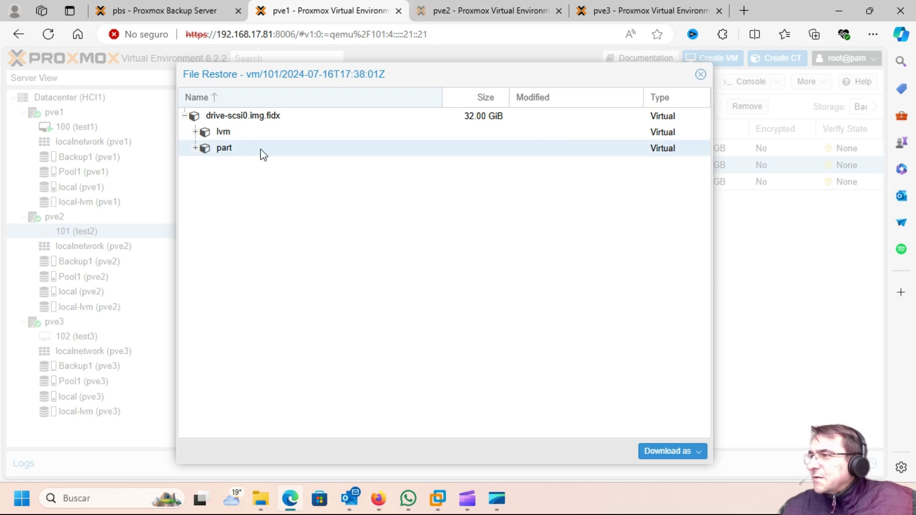
pyautogui.click(195, 135)
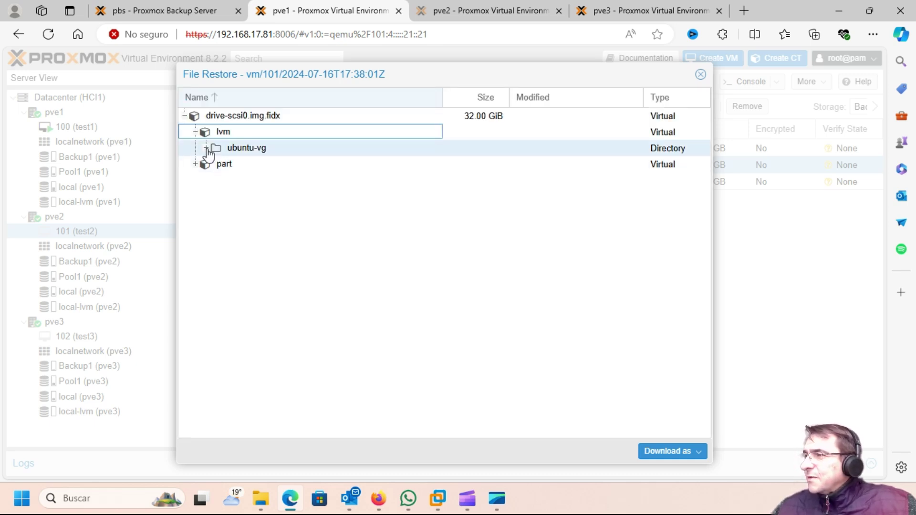
pyautogui.click(206, 148)
pyautogui.click(218, 165)
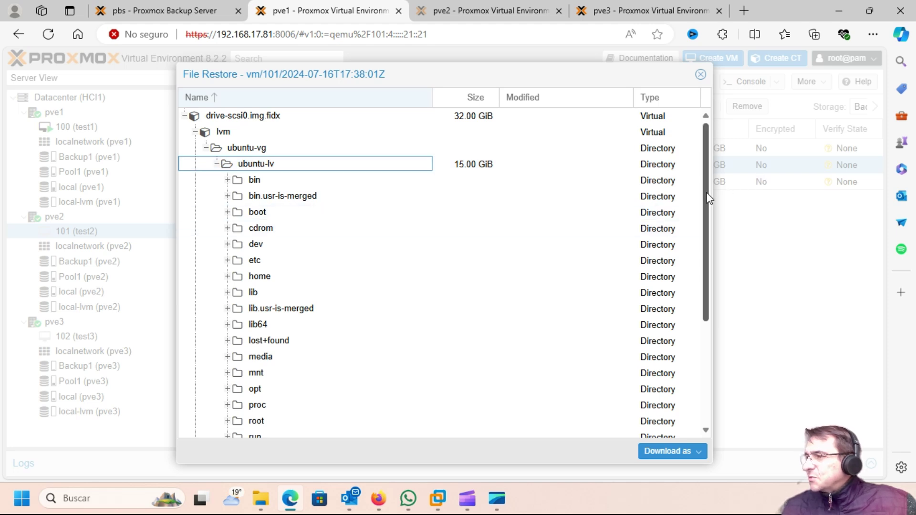
pyautogui.scroll(-3, 708, 199)
pyautogui.moveTo(708, 288); pyautogui.dragTo(706, 317)
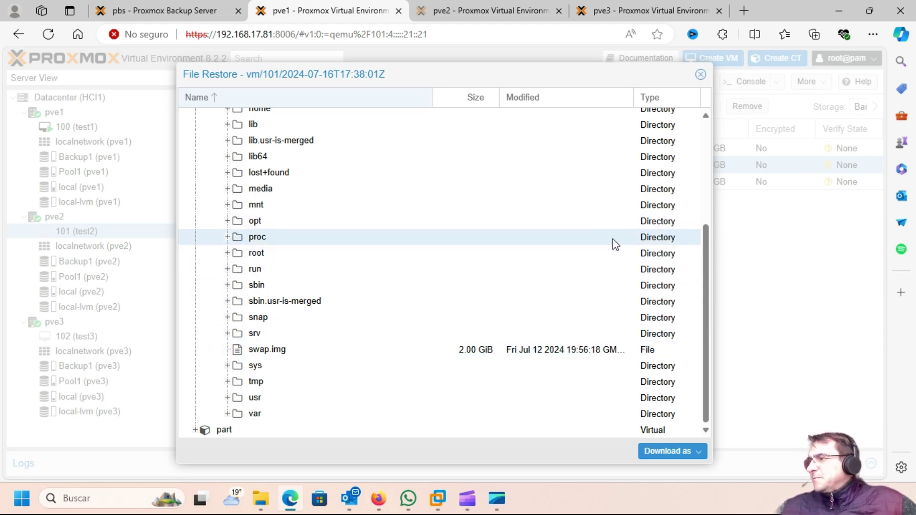
pyautogui.moveTo(703, 236); pyautogui.dragTo(706, 203)
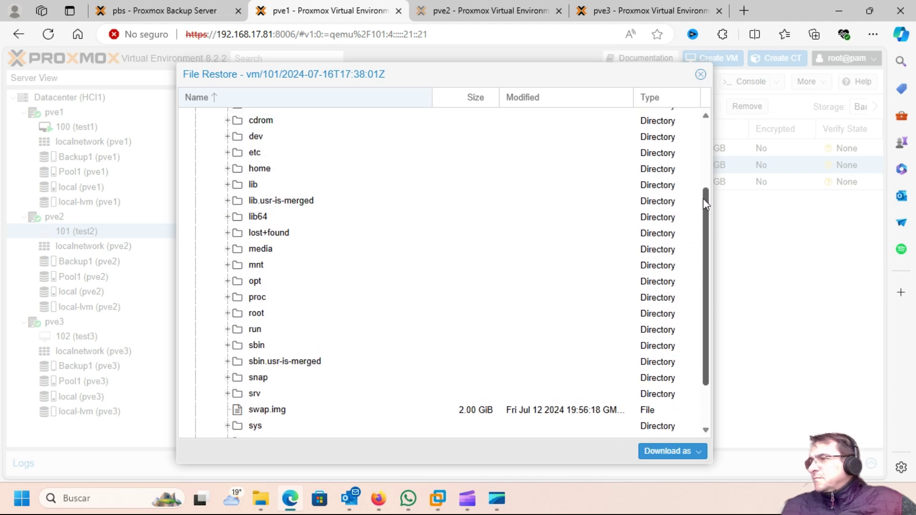
# Download .bash_logout from /home/operador in the VM 101 backup.
pyautogui.click(229, 171)
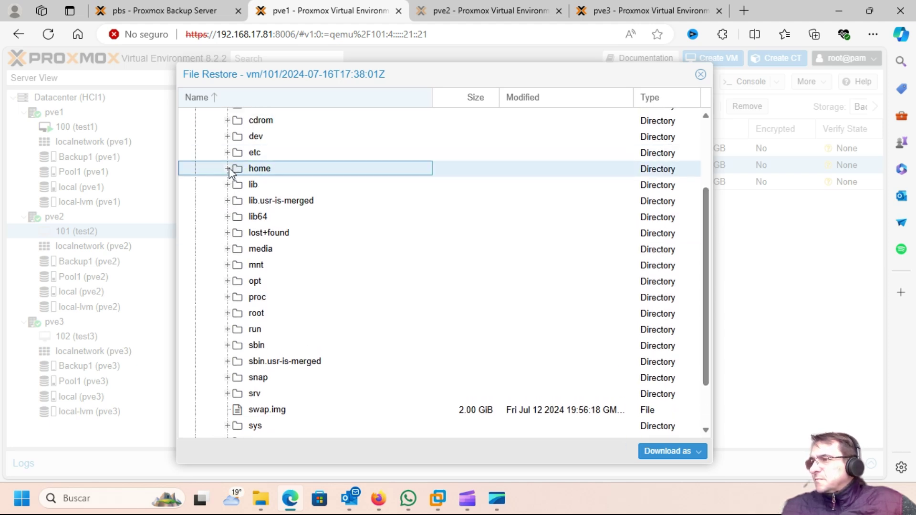
pyautogui.click(228, 169)
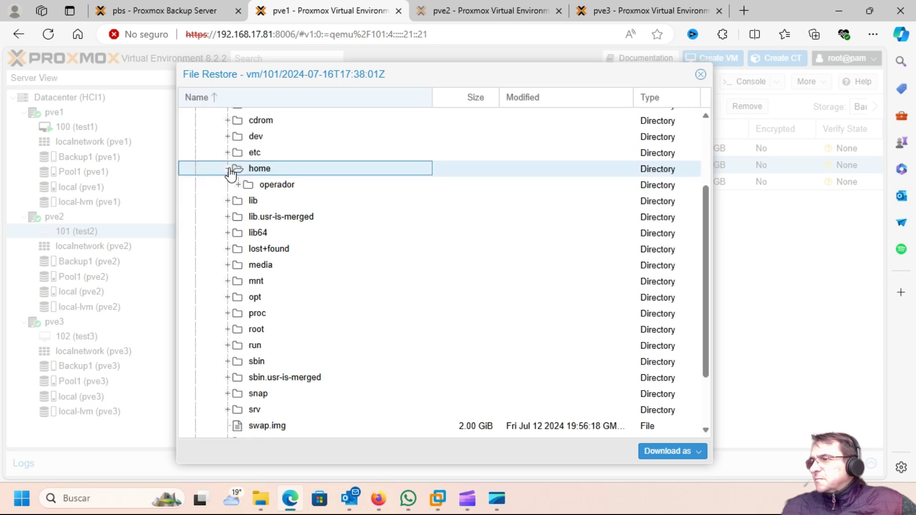
pyautogui.click(238, 186)
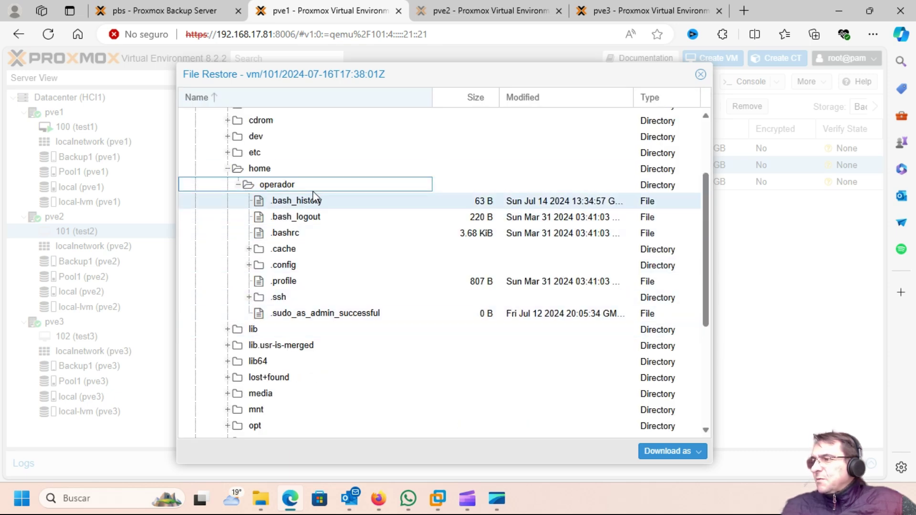
pyautogui.click(302, 220)
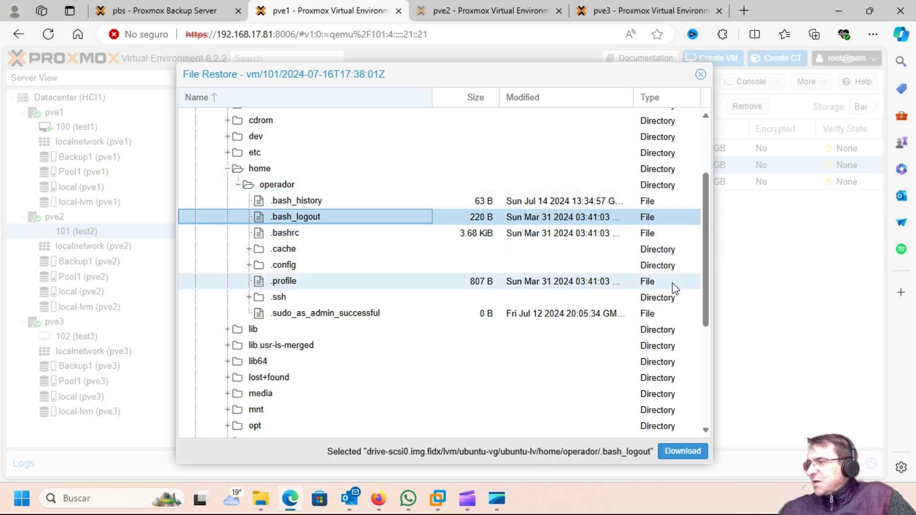
pyautogui.moveTo(705, 285); pyautogui.dragTo(706, 114)
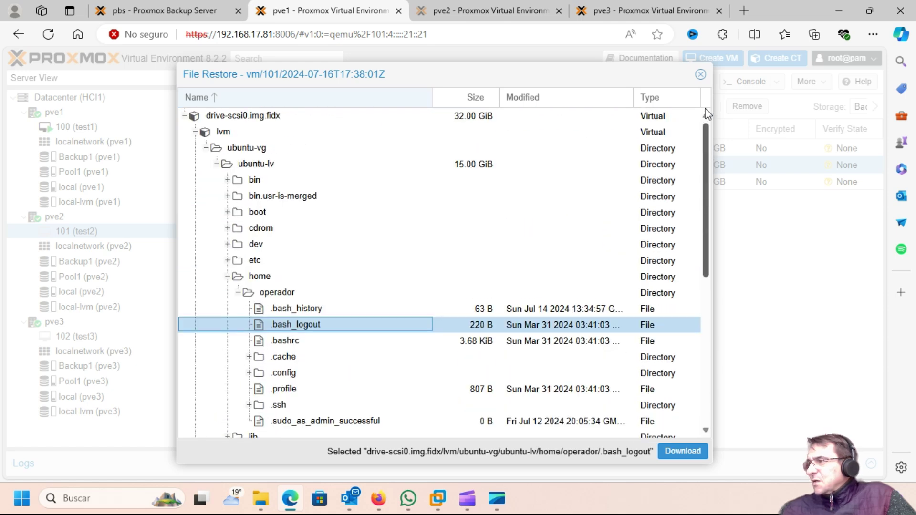
pyautogui.click(678, 457)
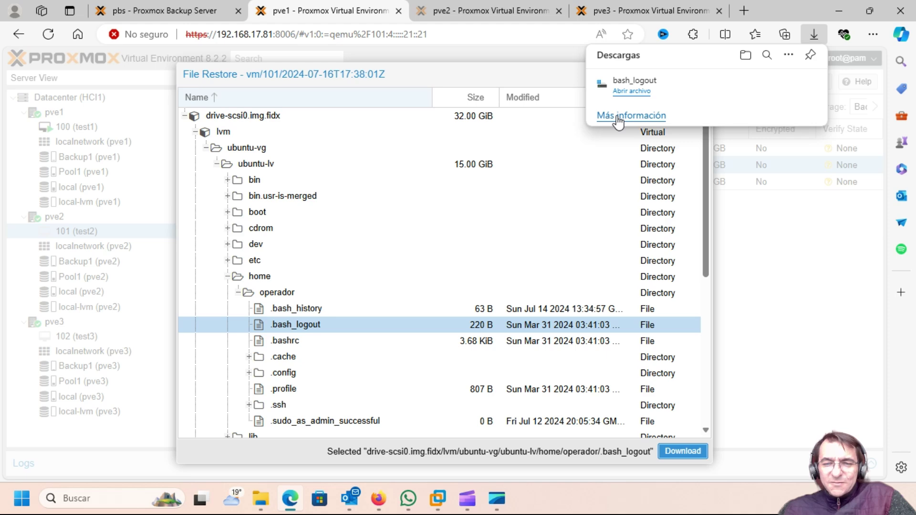
# Show the downloaded file in its folder, then close the File Restore browser.
pyautogui.click(768, 86)
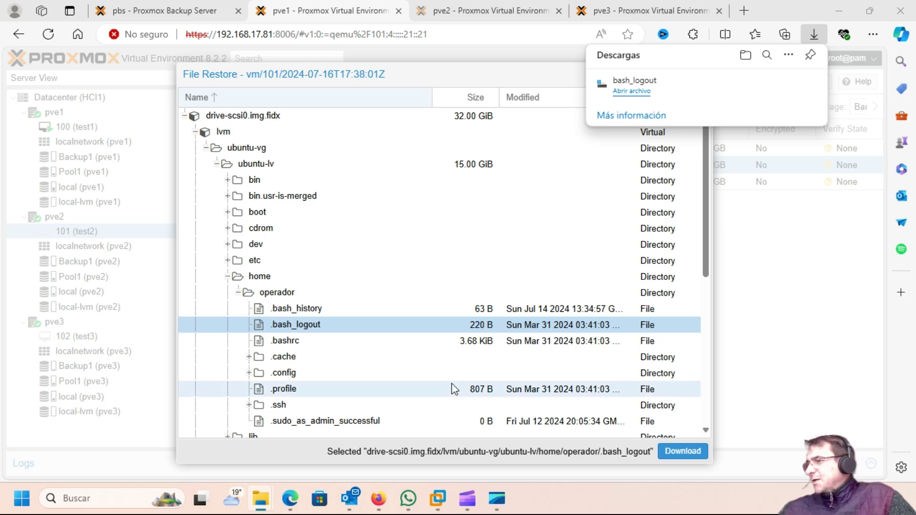
pyautogui.click(776, 7)
pyautogui.click(701, 75)
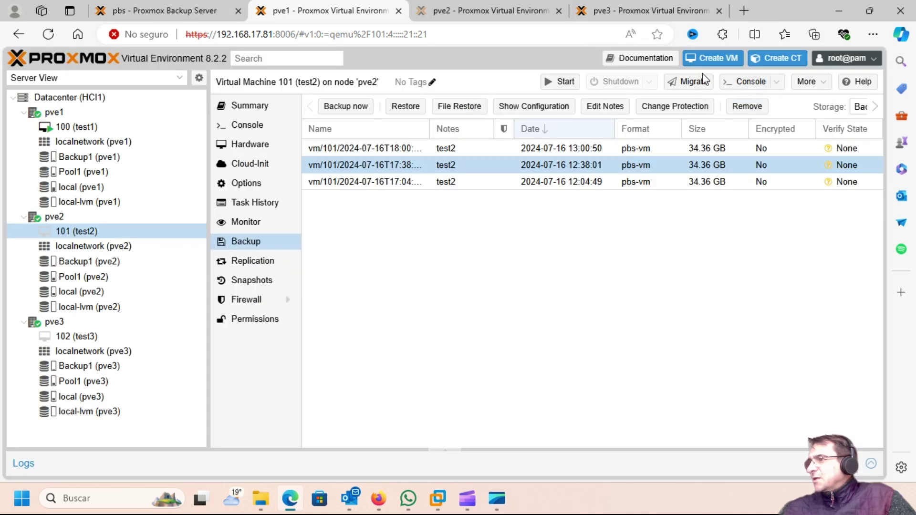